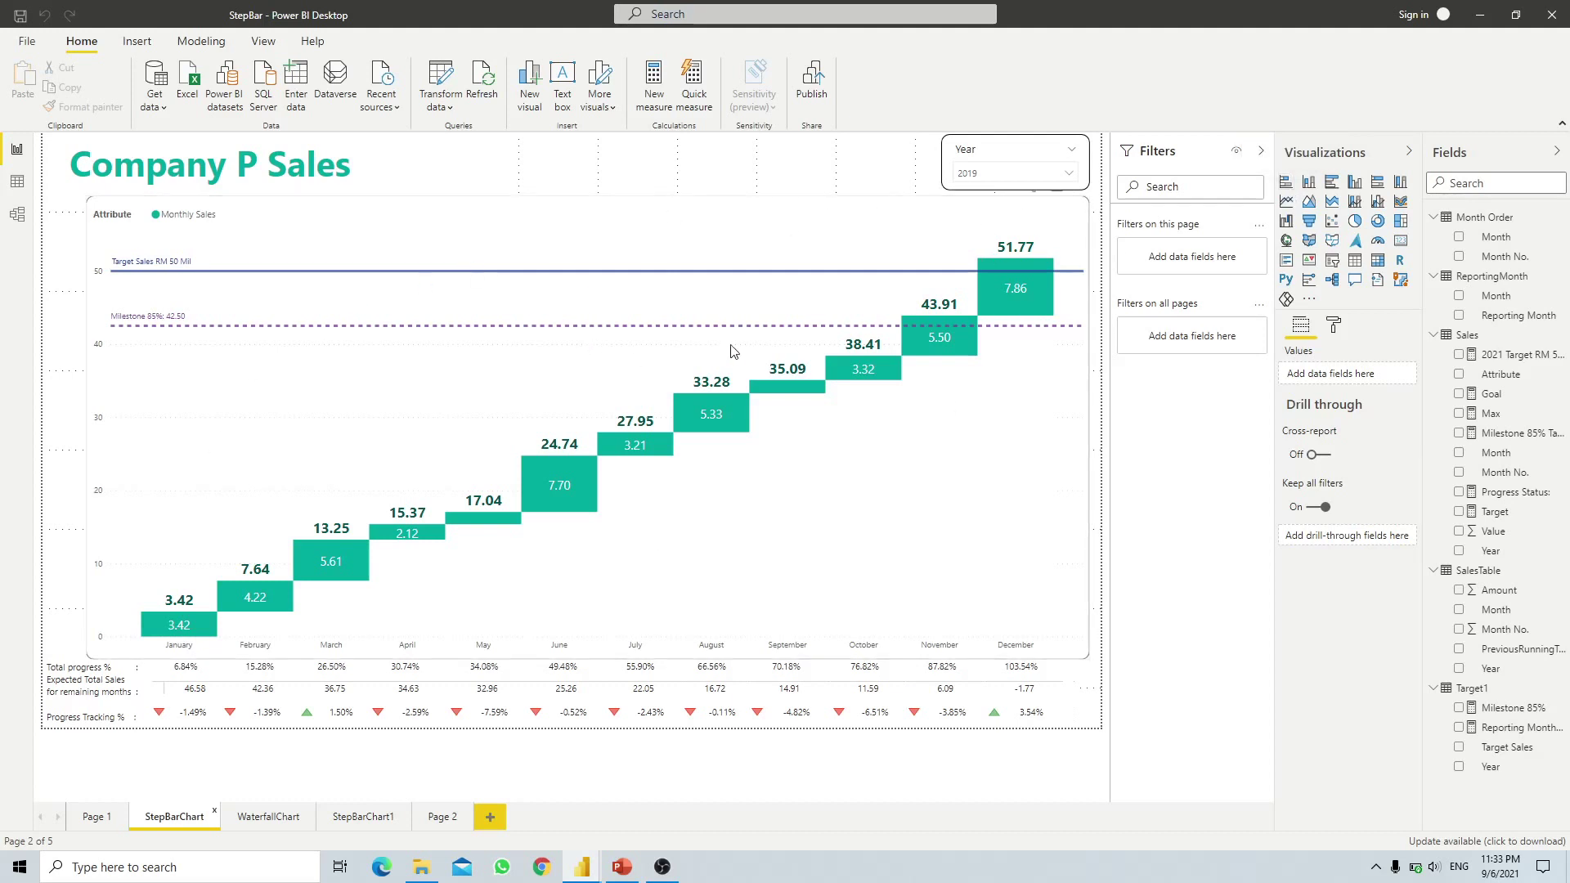
# - Select the Company P Sales step bar chart to show its Month, Attribute and Value fields
pyautogui.click(610, 217)
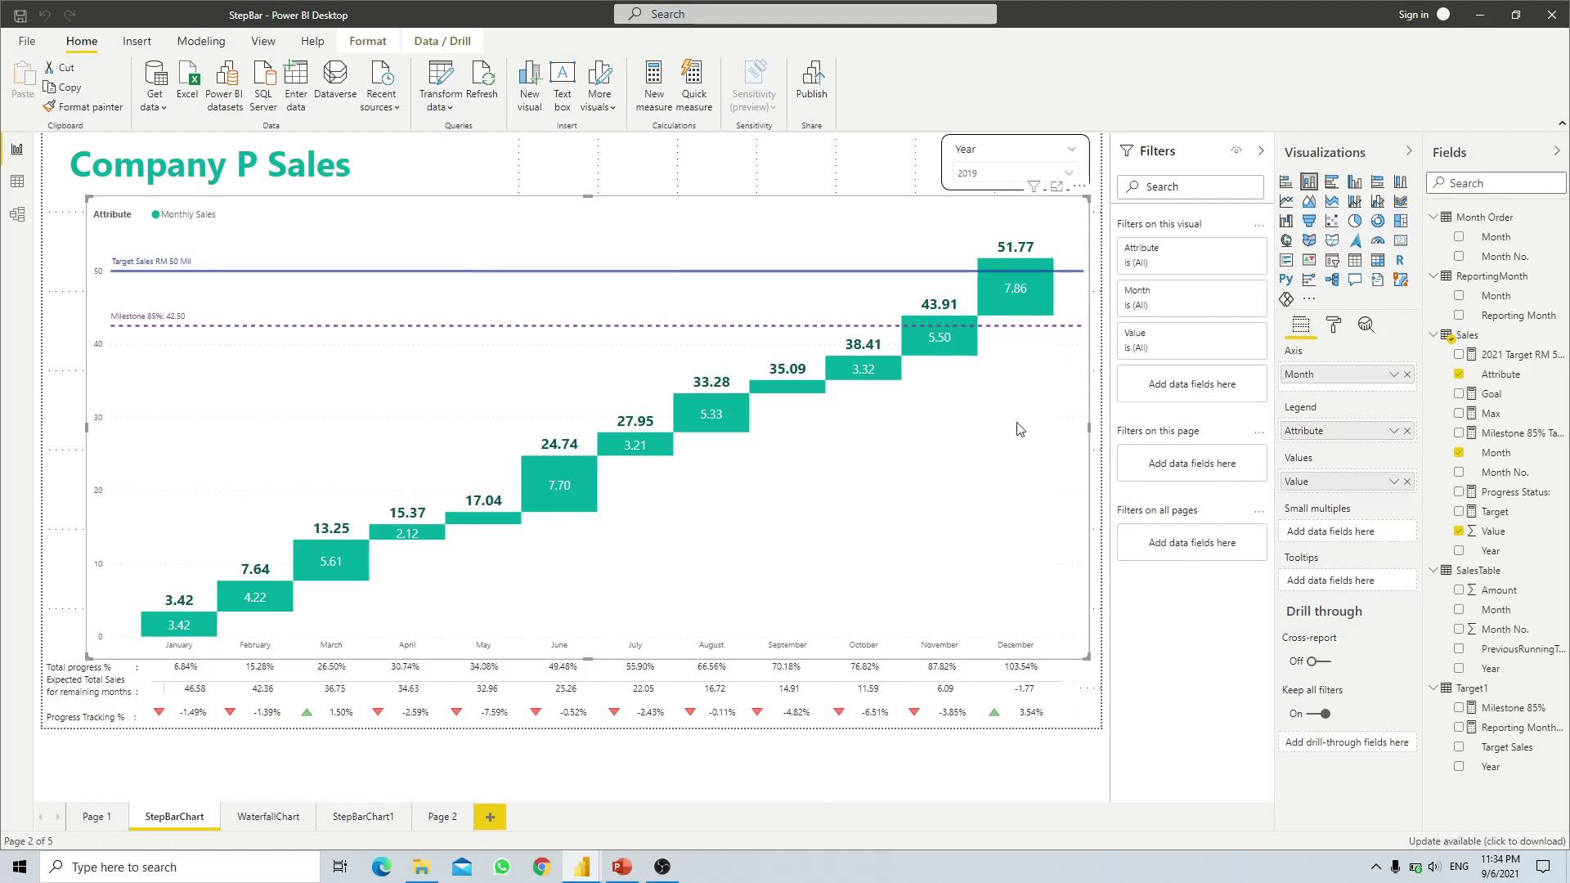
# - Change the chart's Data colors default colour to purple in the Format pane
pyautogui.click(1332, 329)
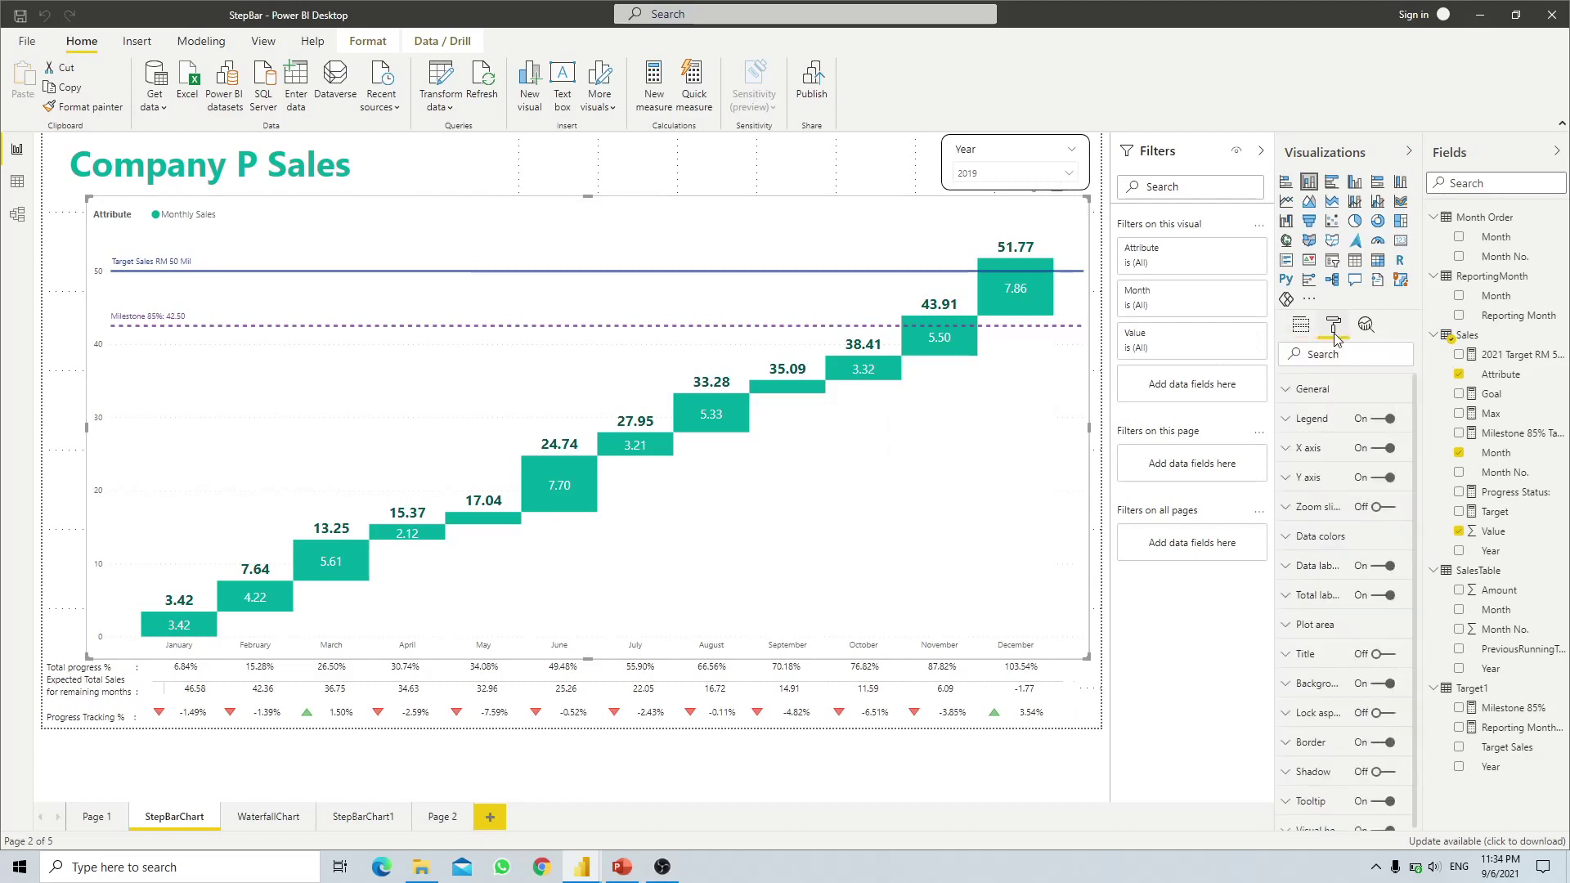
pyautogui.click(1290, 540)
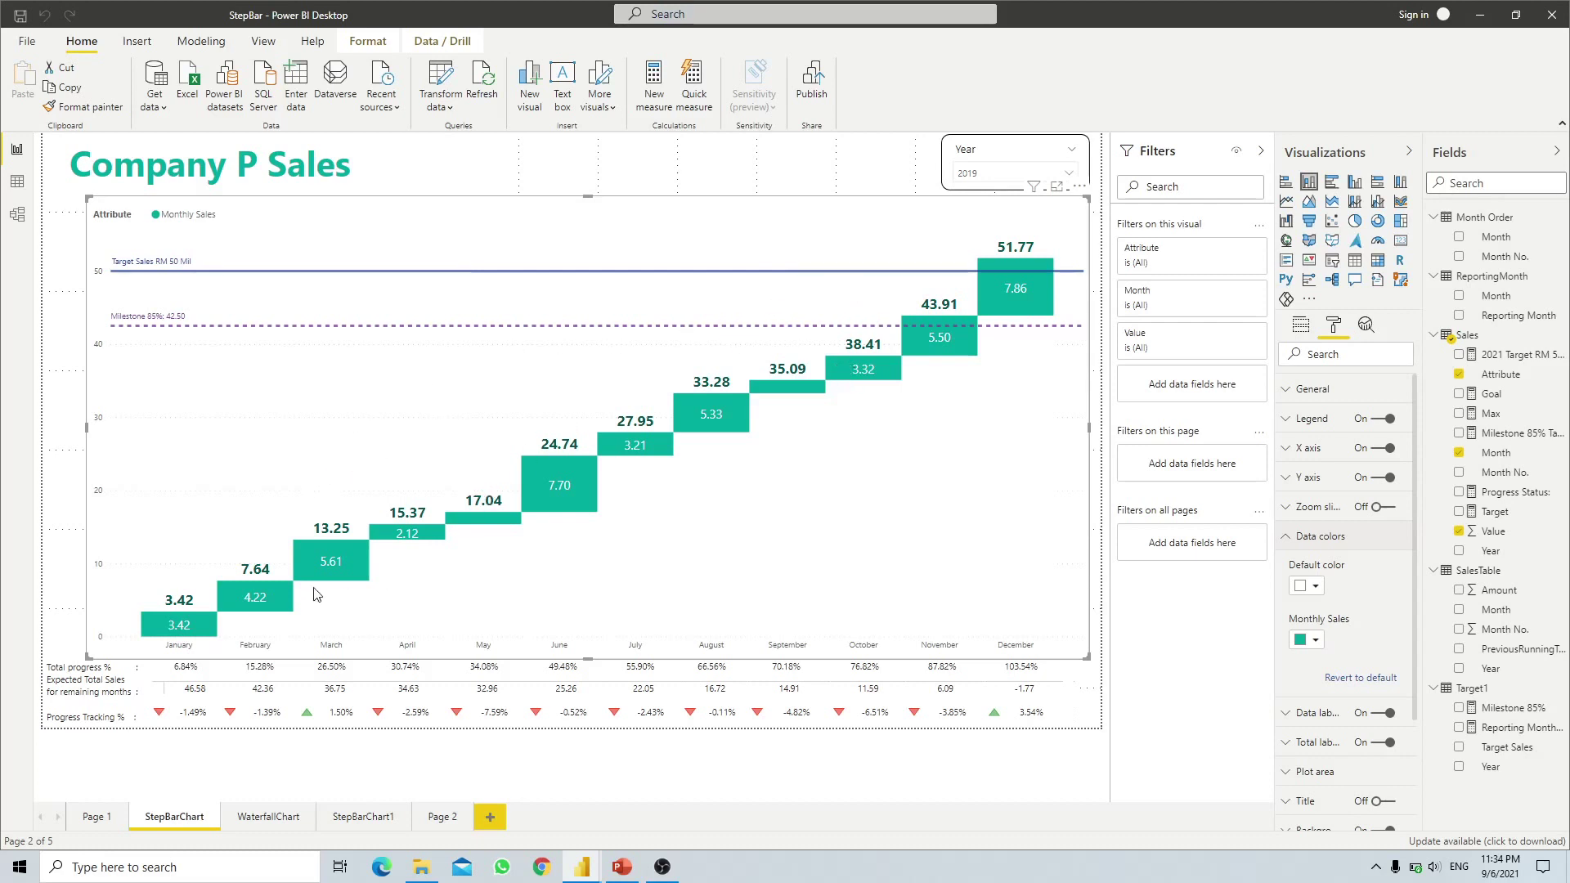
pyautogui.click(1316, 586)
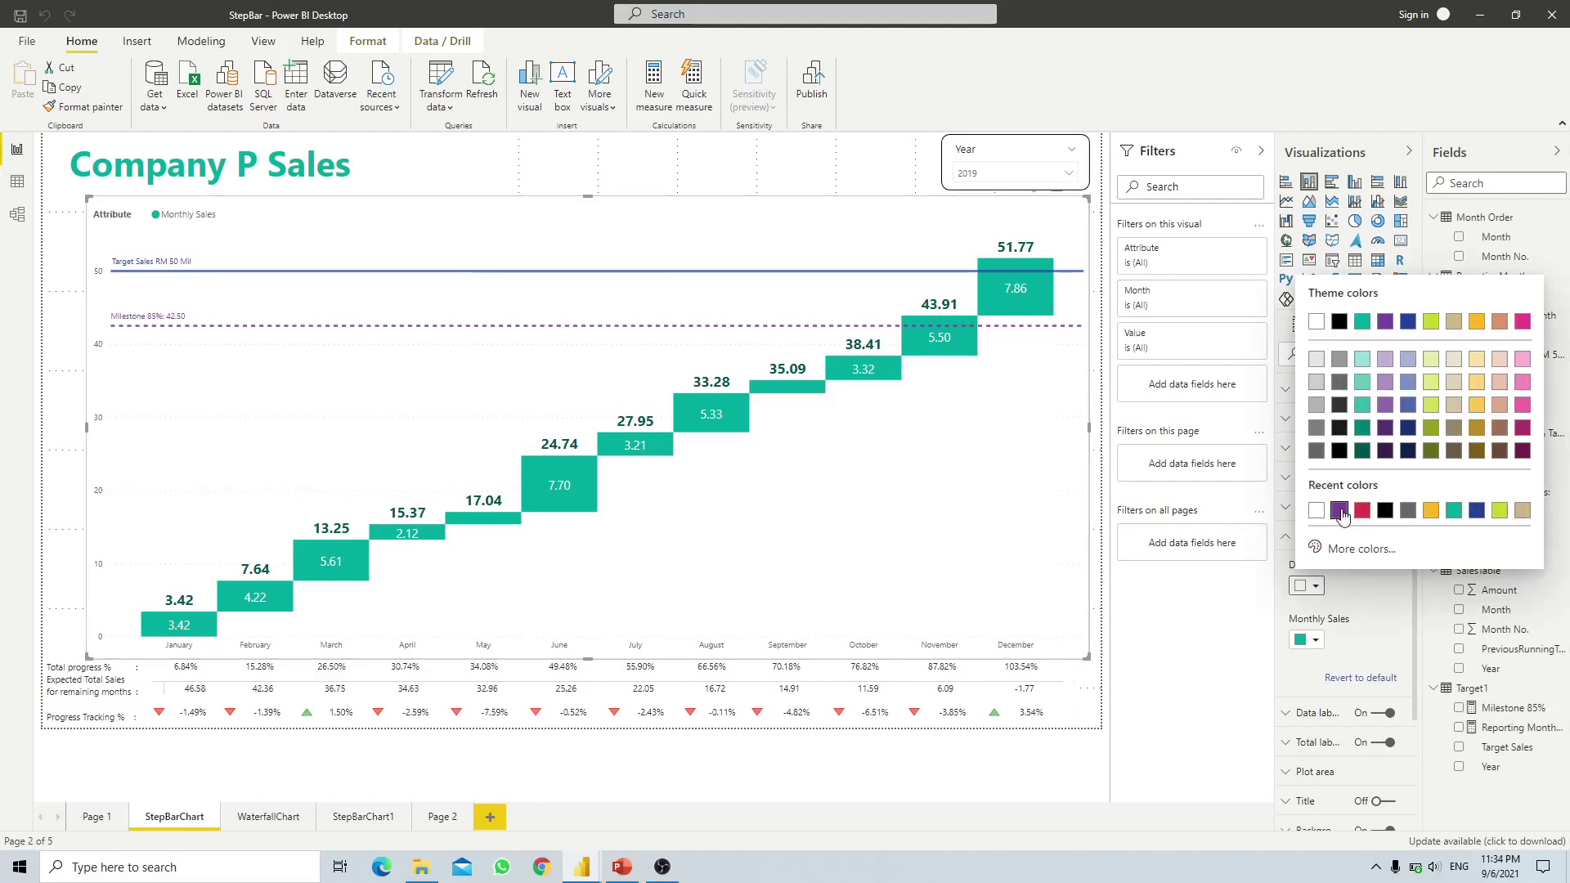
pyautogui.click(1340, 511)
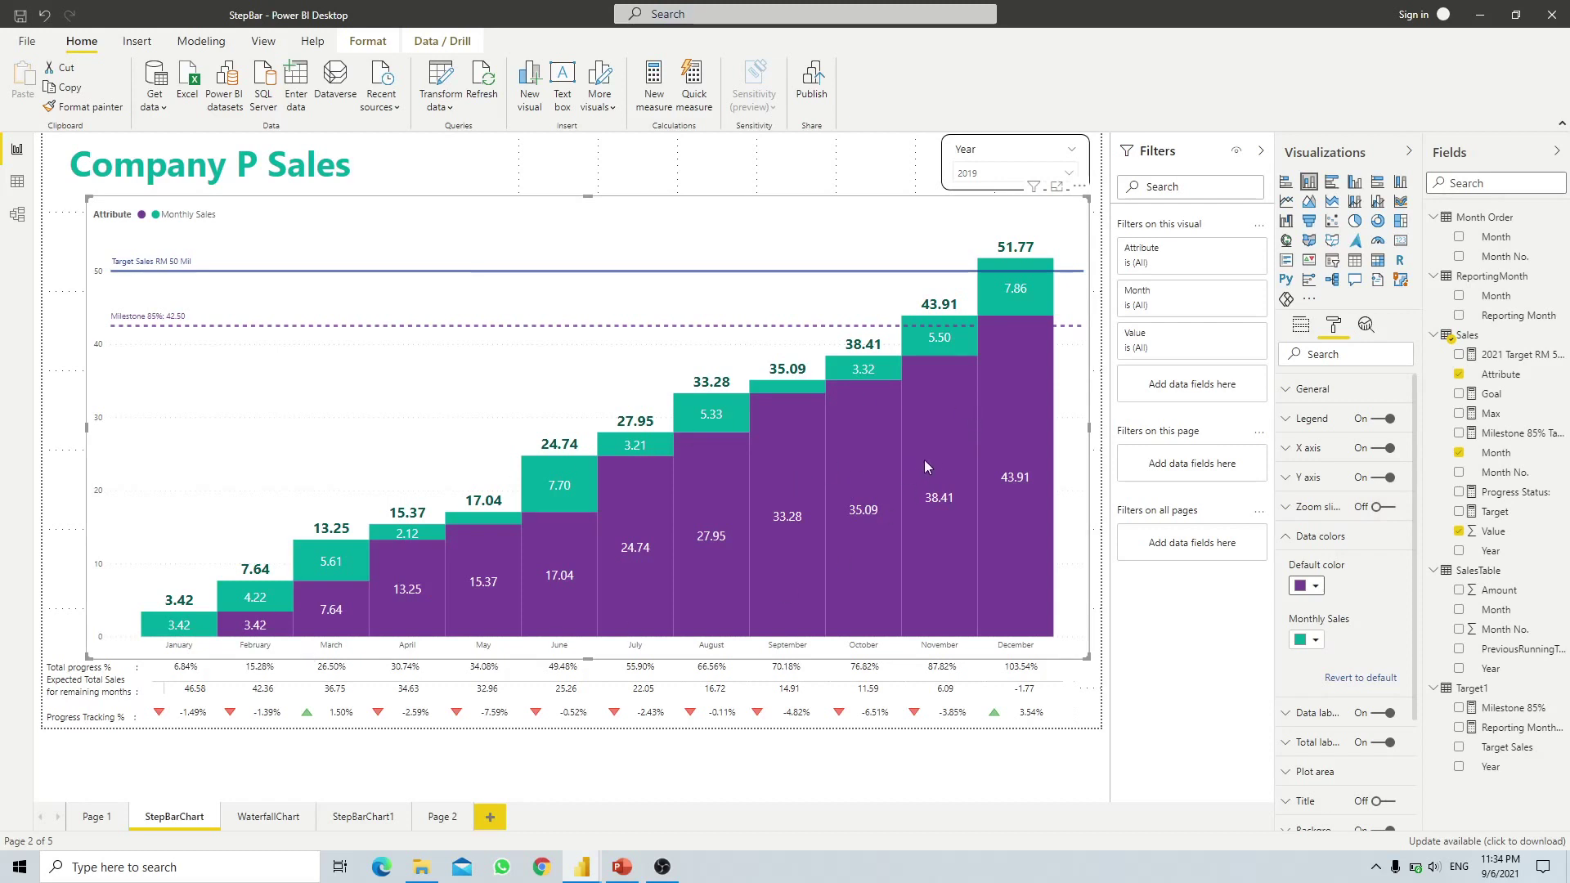
pyautogui.moveTo(798, 503)
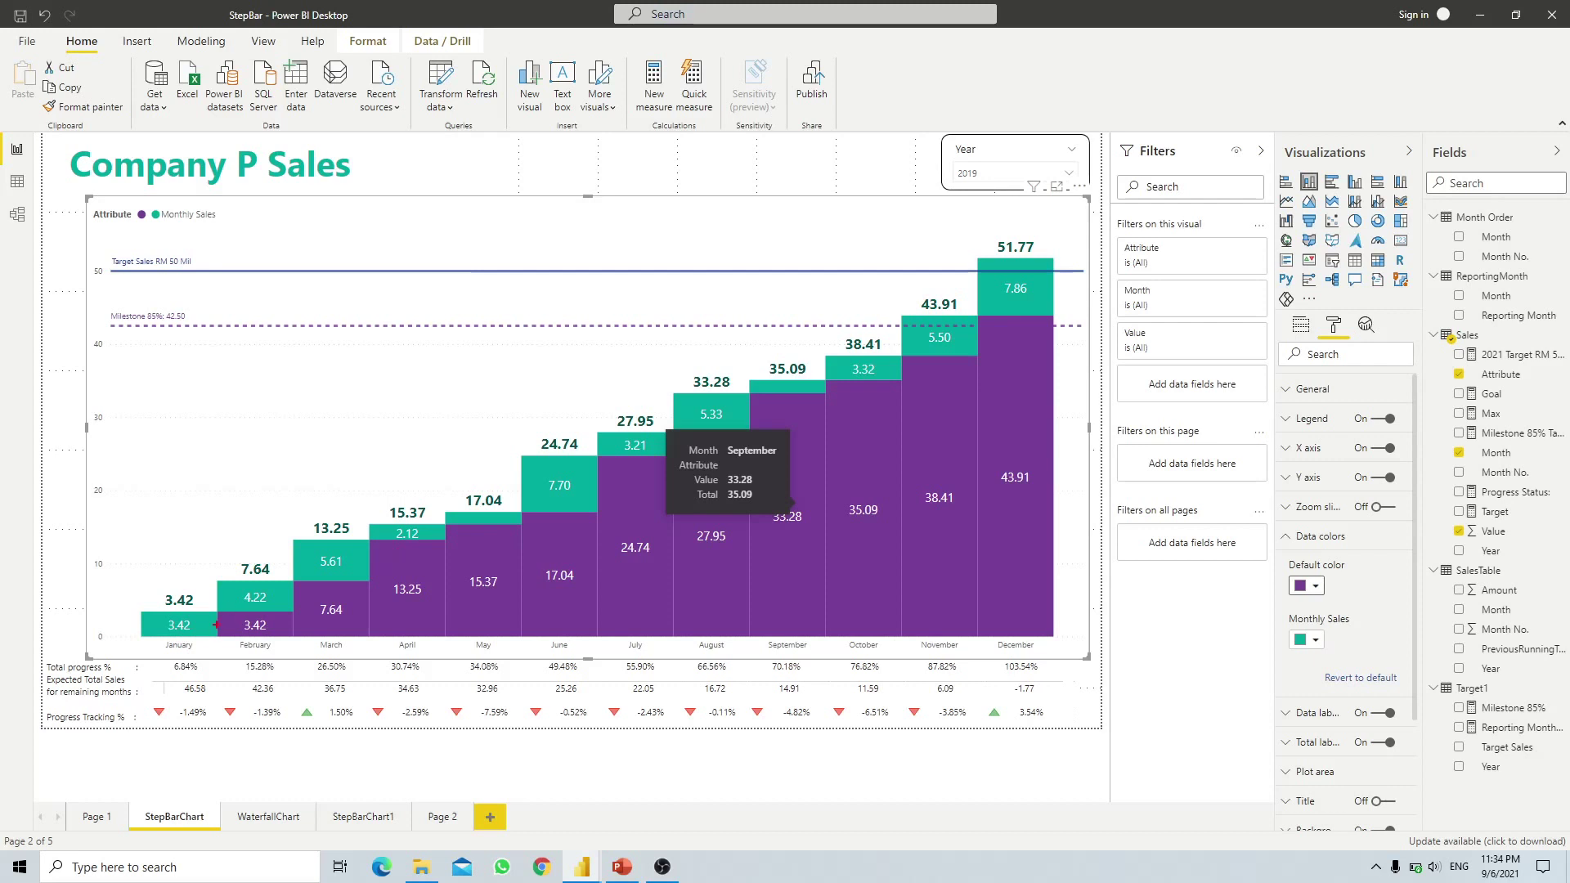
pyautogui.moveTo(228, 619); pyautogui.dragTo(202, 606)
pyautogui.moveTo(308, 593); pyautogui.dragTo(284, 574)
pyautogui.moveTo(400, 557); pyautogui.dragTo(363, 535)
# - Reset the default bar colour to white and open the SalesTable query for editing
pyautogui.click(1310, 589)
pyautogui.click(1339, 510)
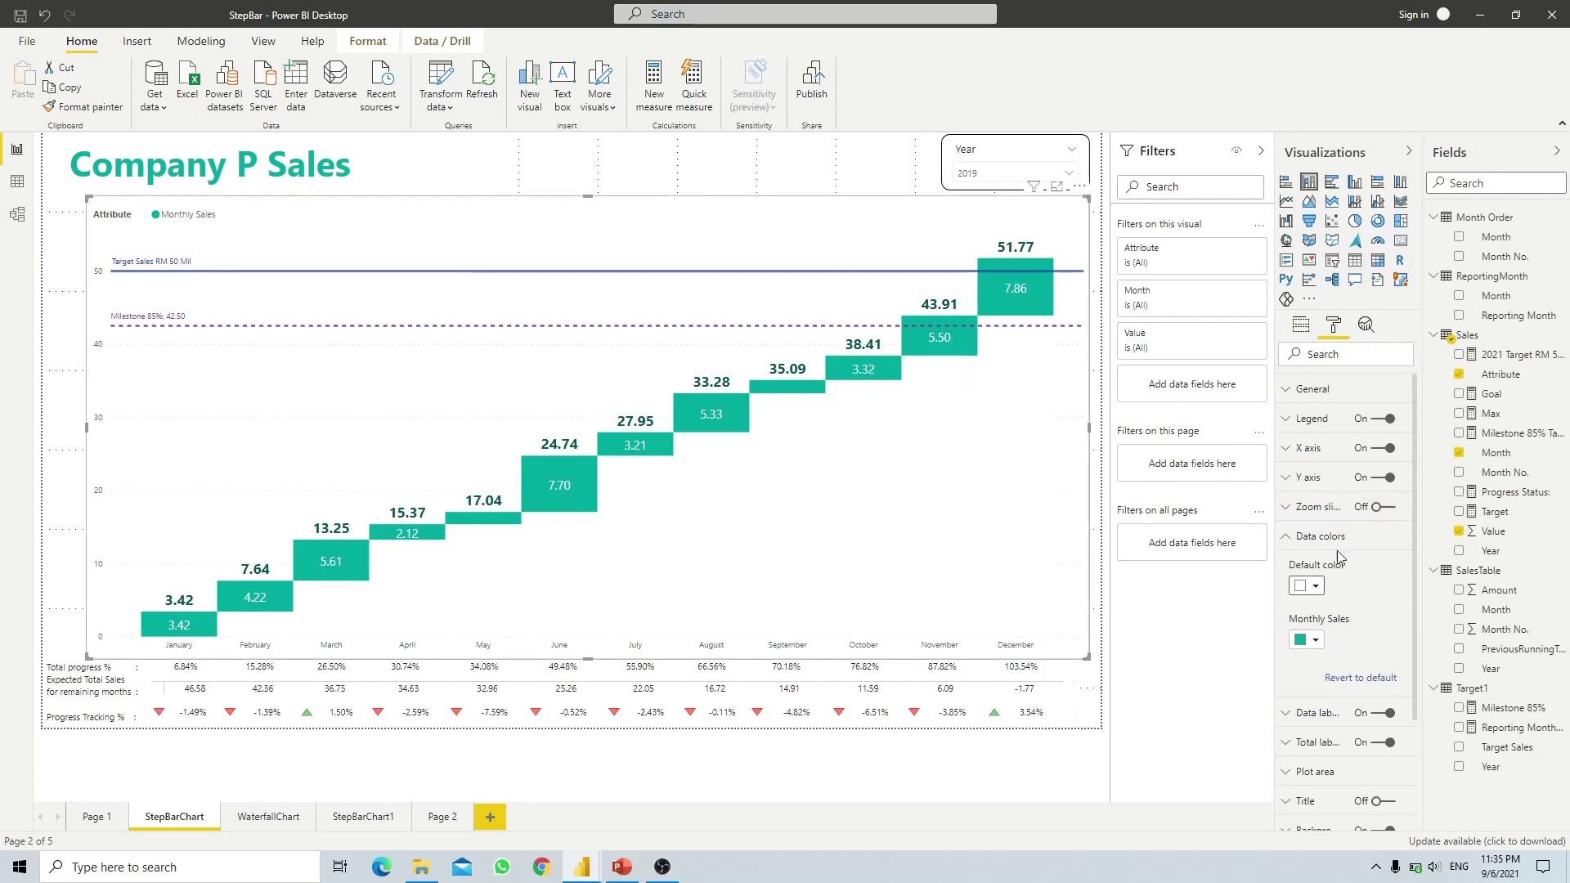
pyautogui.rightClick(1562, 575)
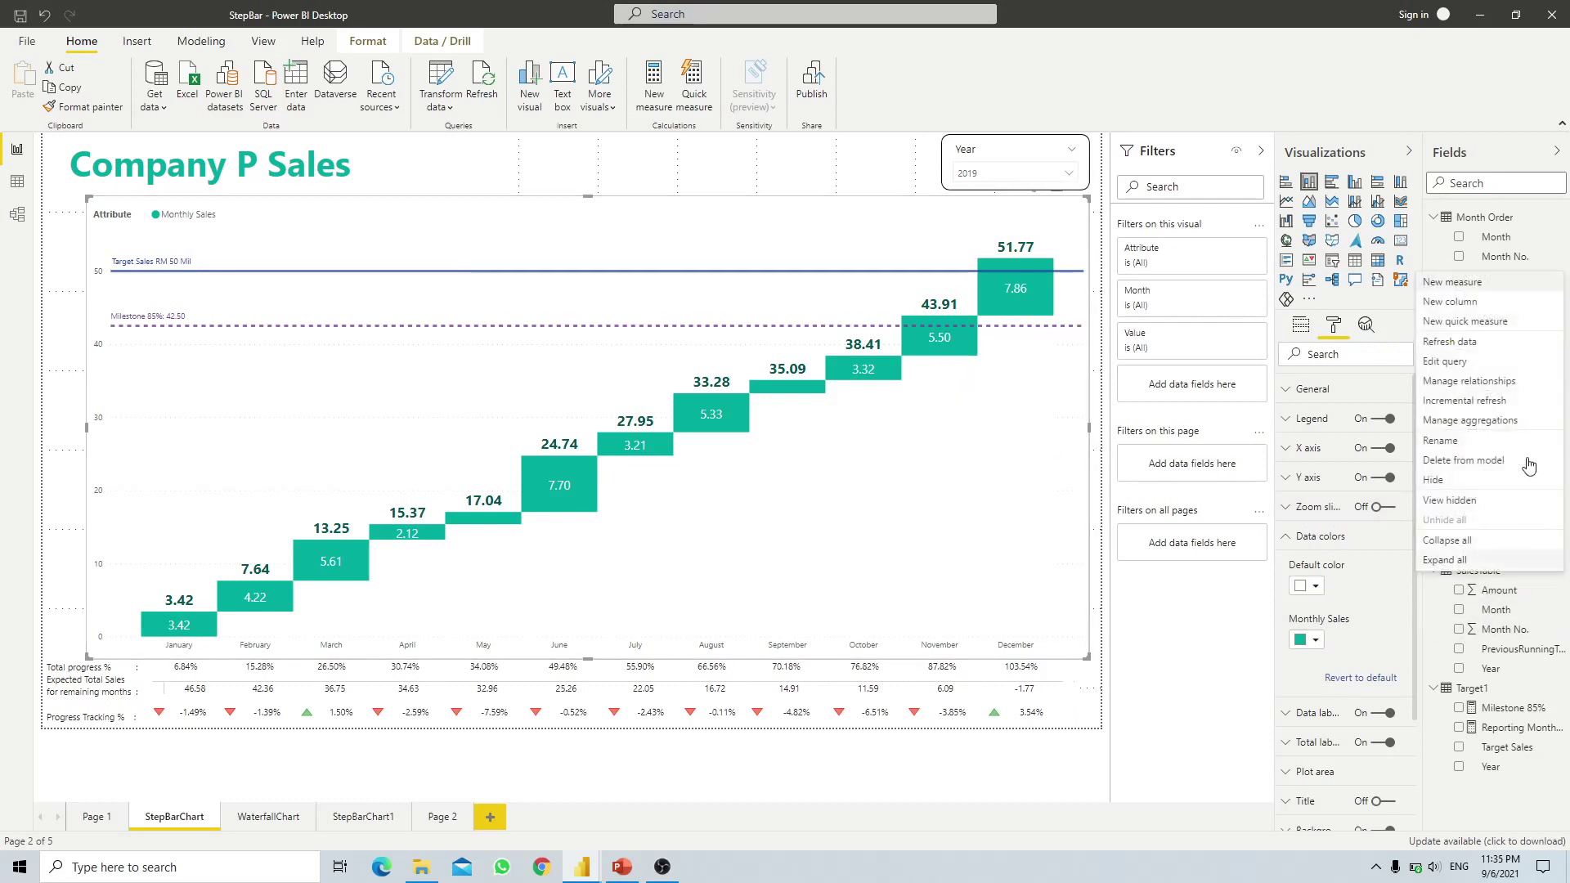
pyautogui.click(1468, 363)
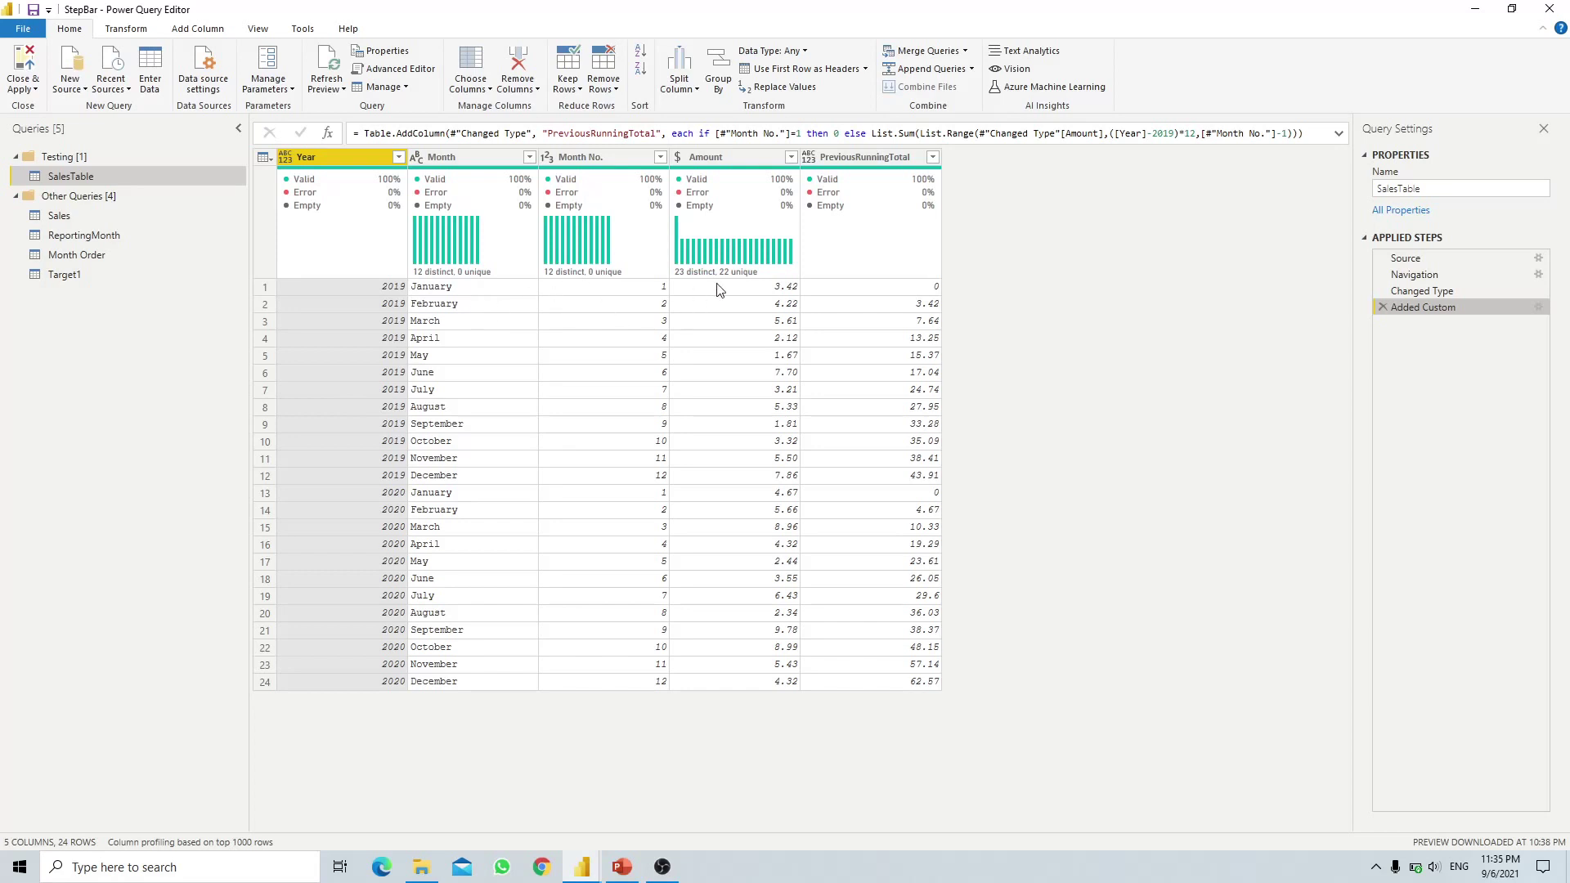
# - Delete the Added Custom applied step and start a new custom column
pyautogui.click(1383, 307)
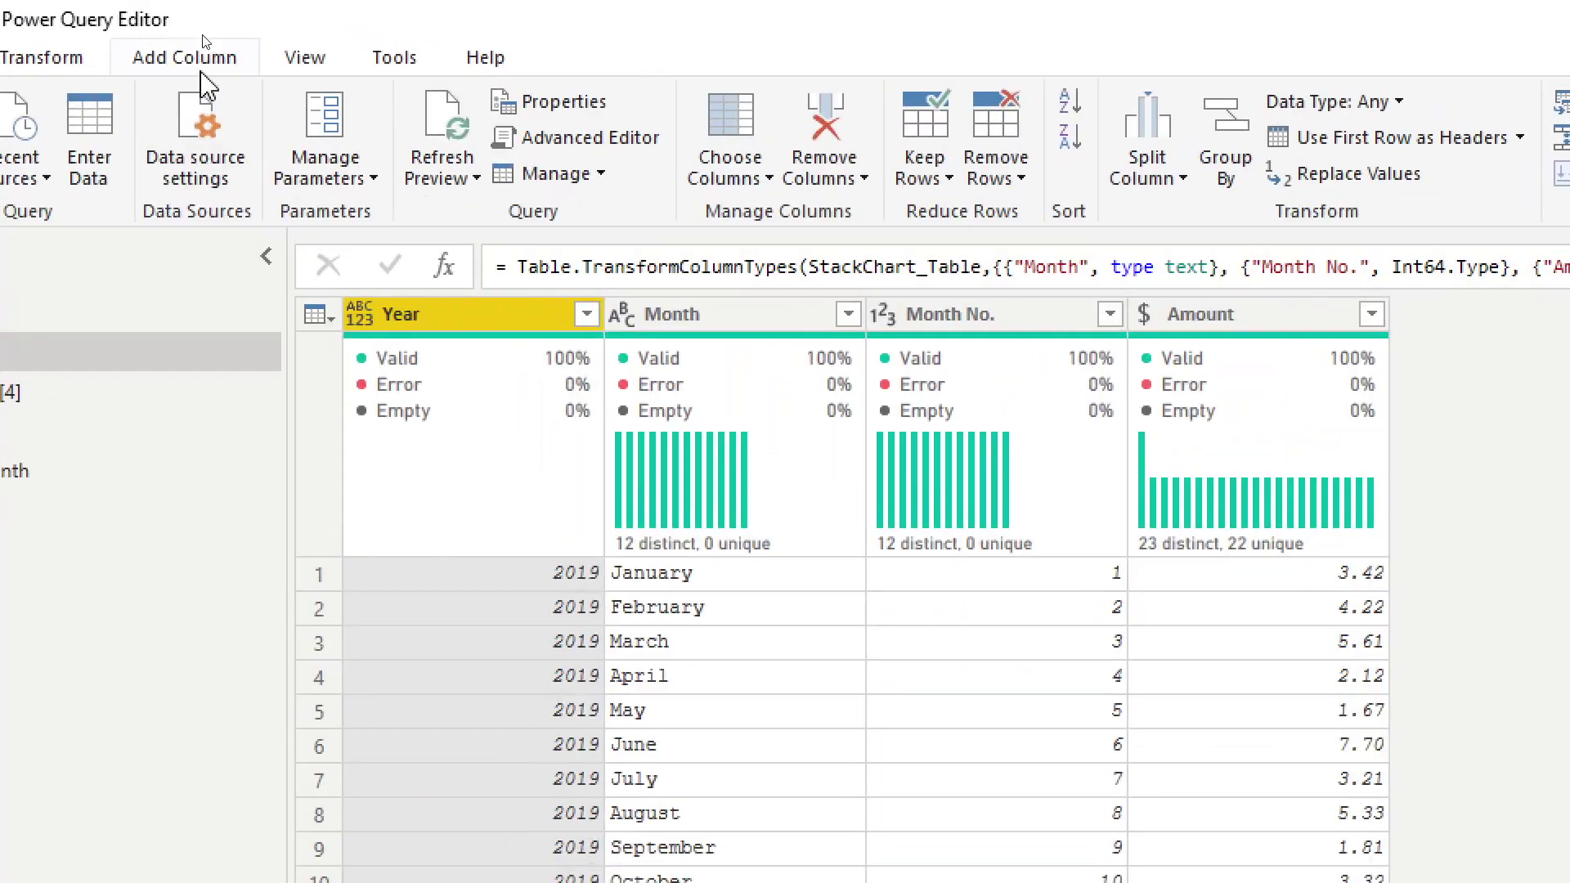
pyautogui.click(197, 28)
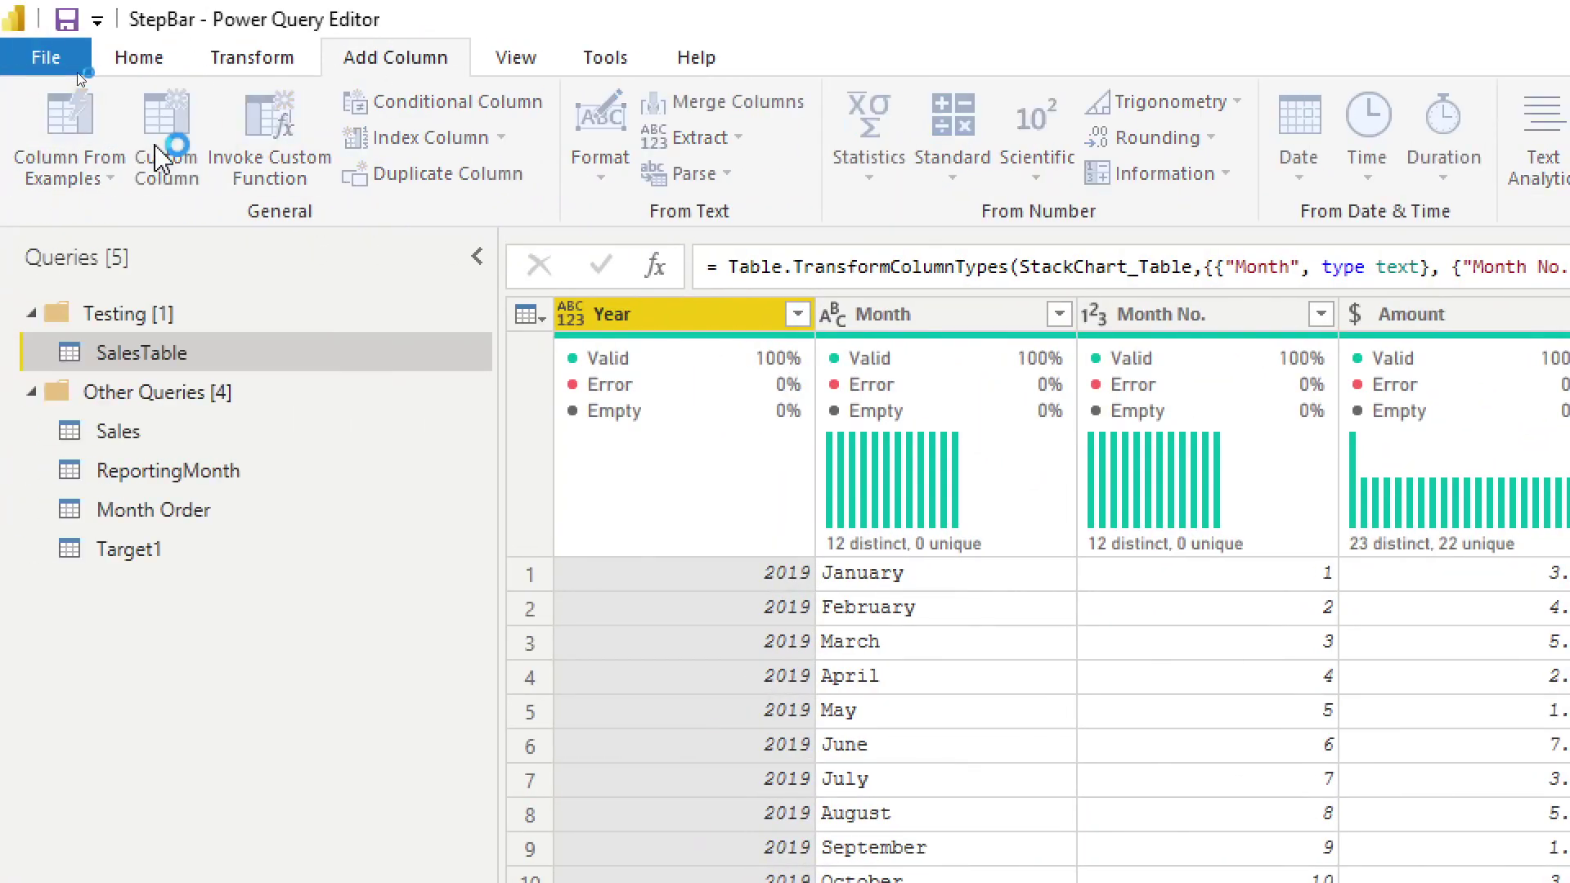
pyautogui.click(161, 149)
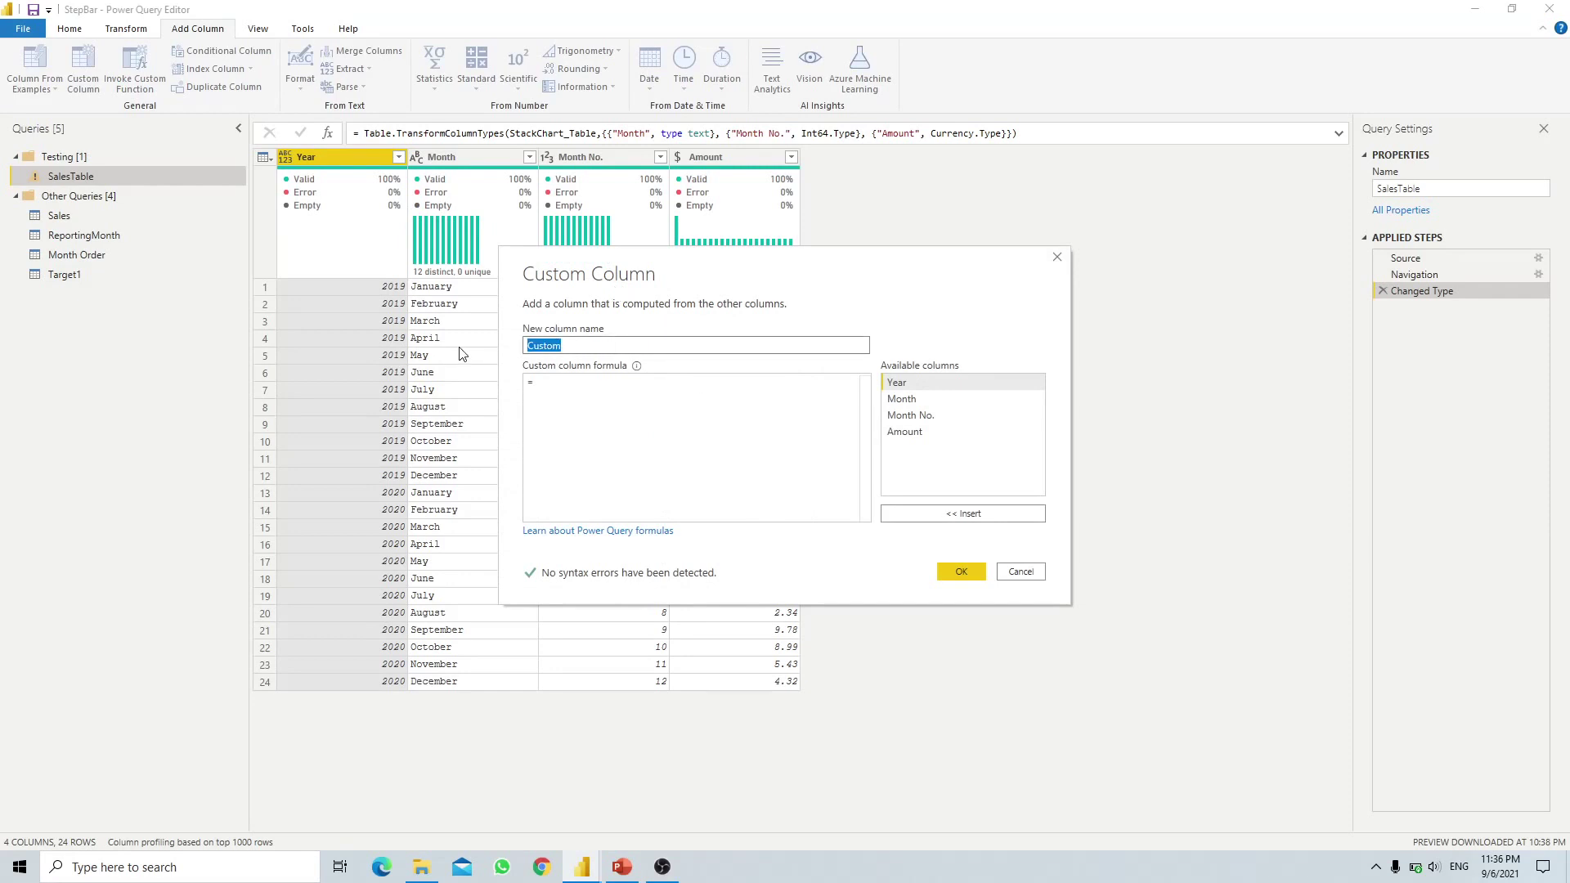
# - Name the new custom column PreviousRunnungTotal
pyautogui.write('Previous')
pyautogui.press('Tab')
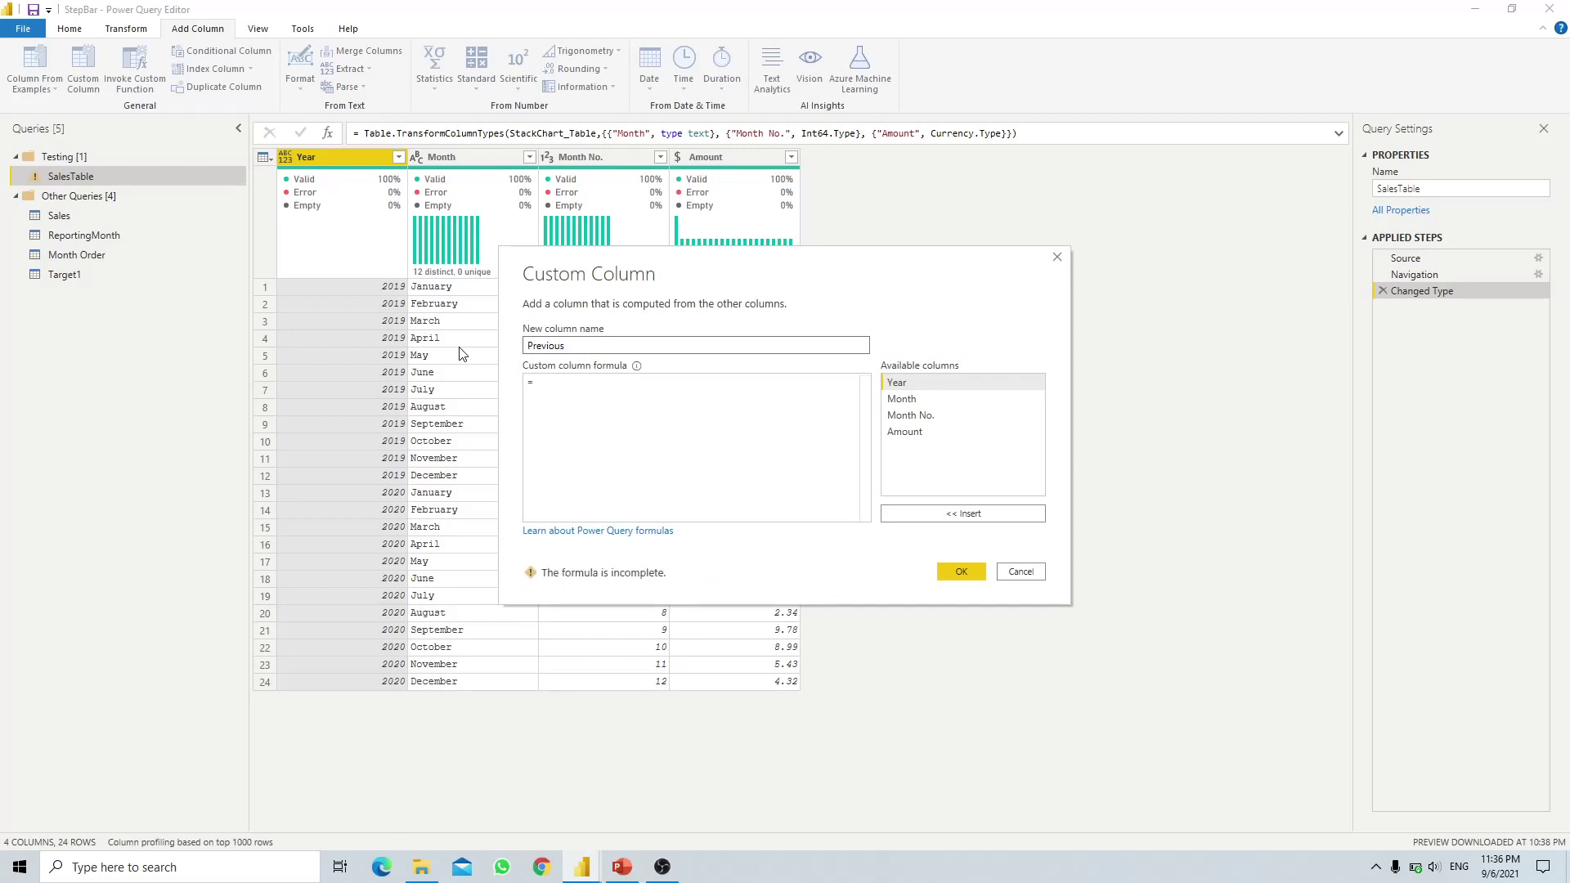
pyautogui.write('sRunnungTotal')
# - Begin the formula: if [#"Month No."]=1 then 0 else List.Sum(List.Range(#"Changed Type"
pyautogui.click(566, 384)
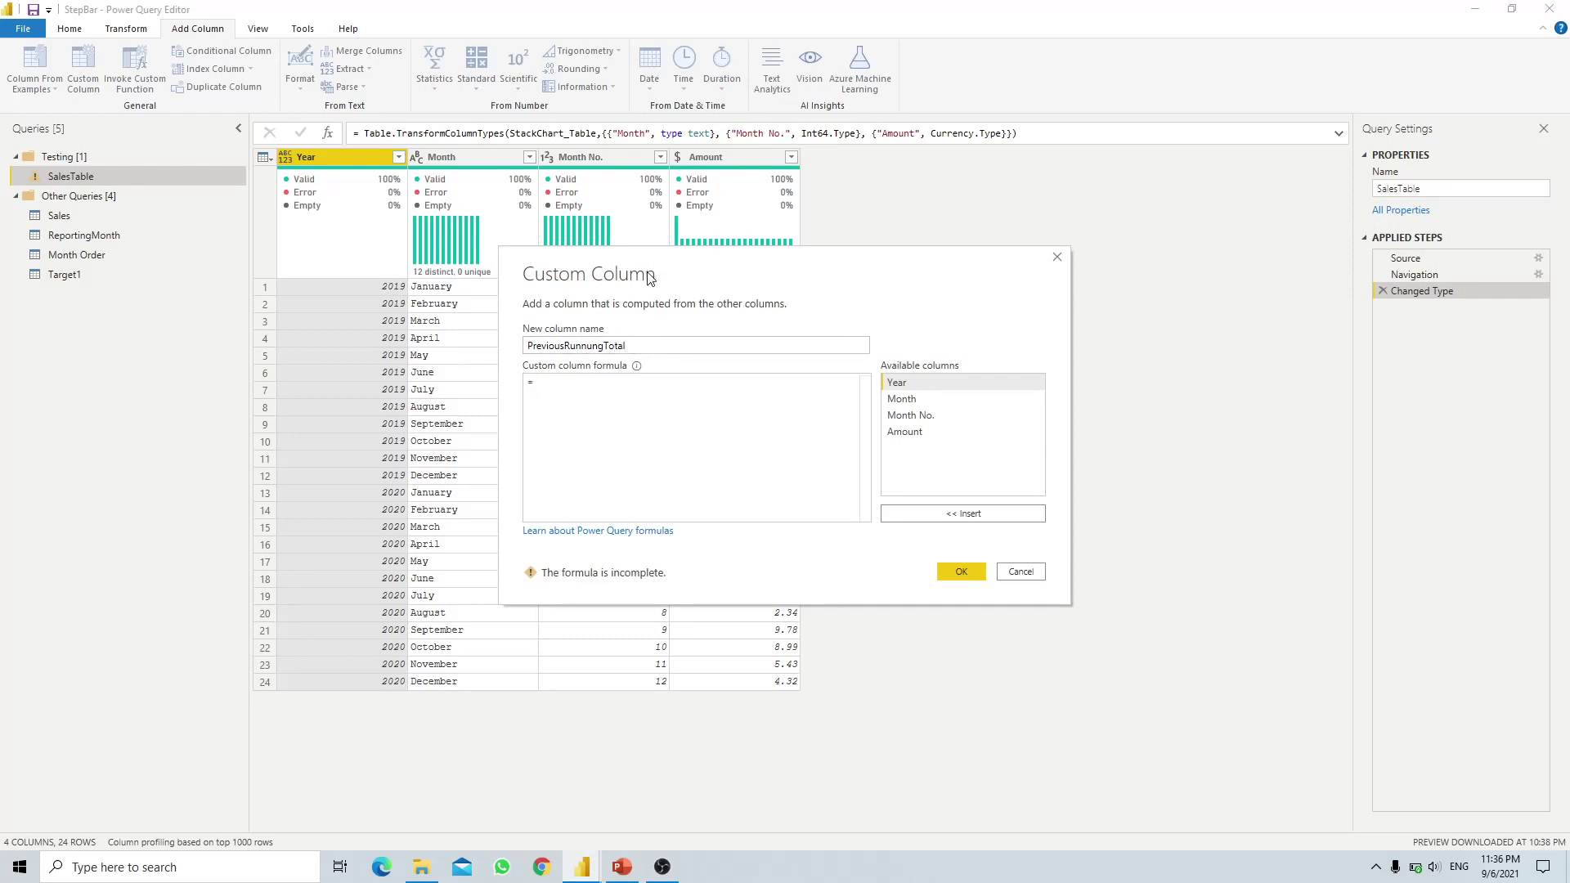
pyautogui.moveTo(648, 275); pyautogui.dragTo(797, 333)
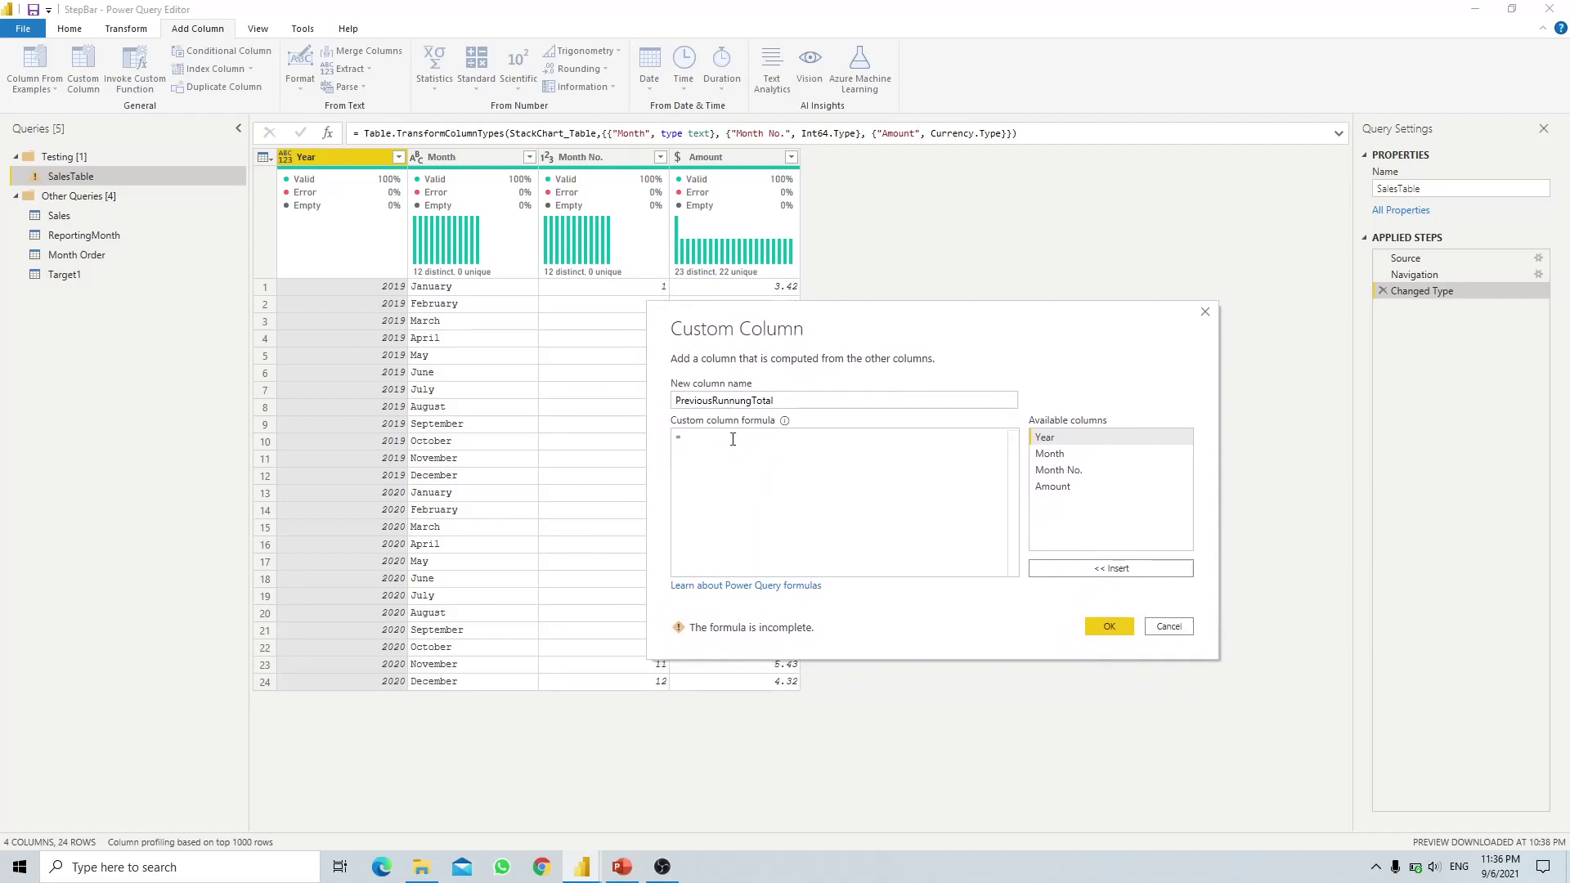
pyautogui.write('if')
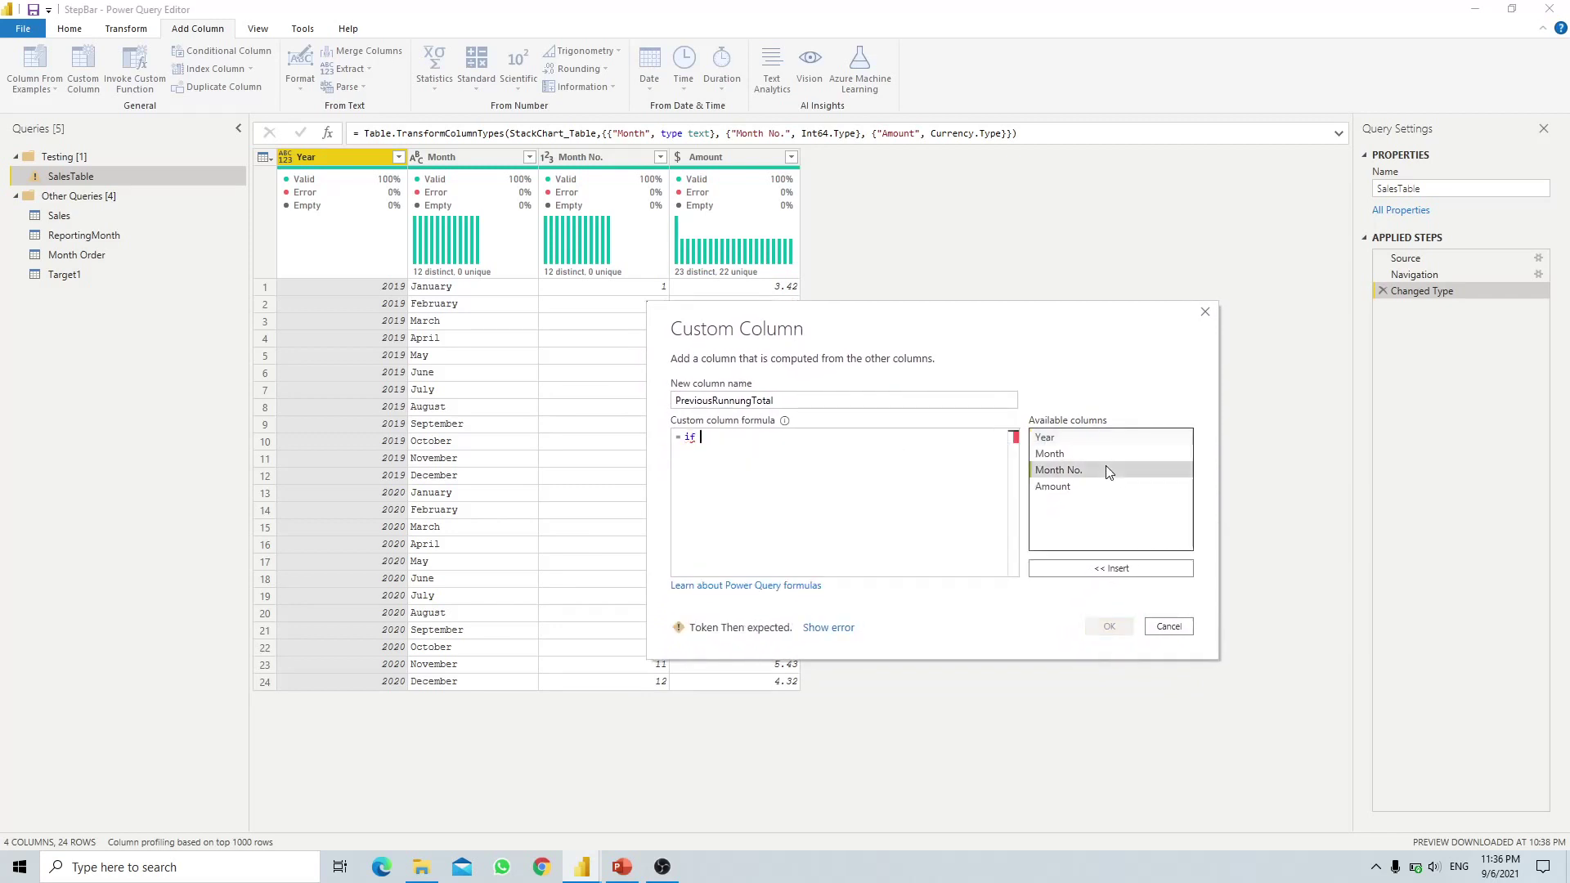
pyautogui.doubleClick(1109, 471)
pyautogui.write('=1')
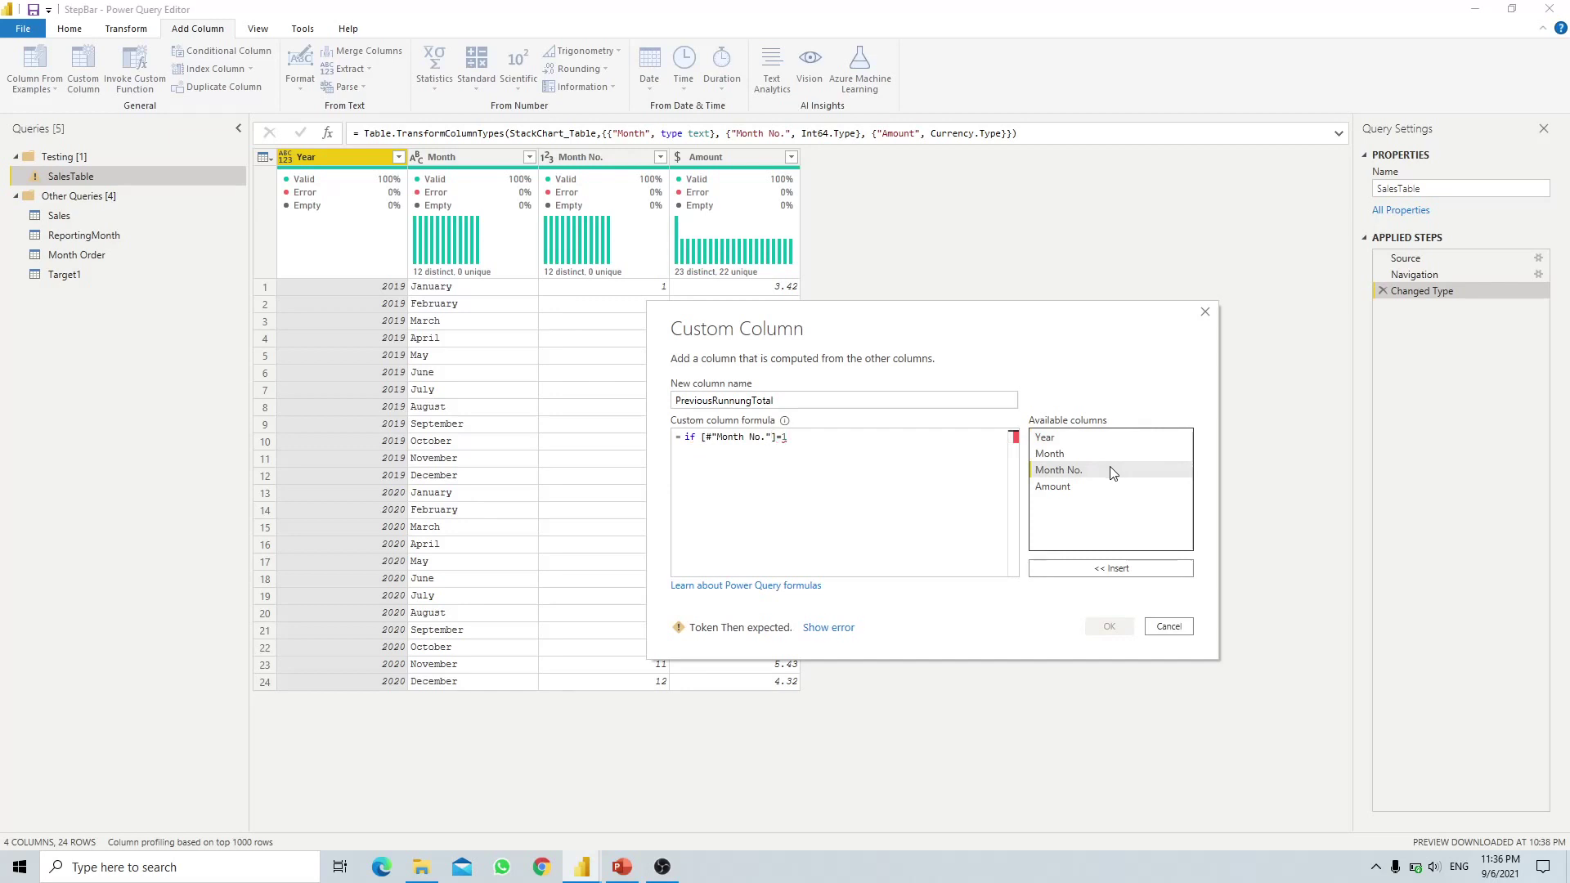
pyautogui.write(' then 0 else List.')
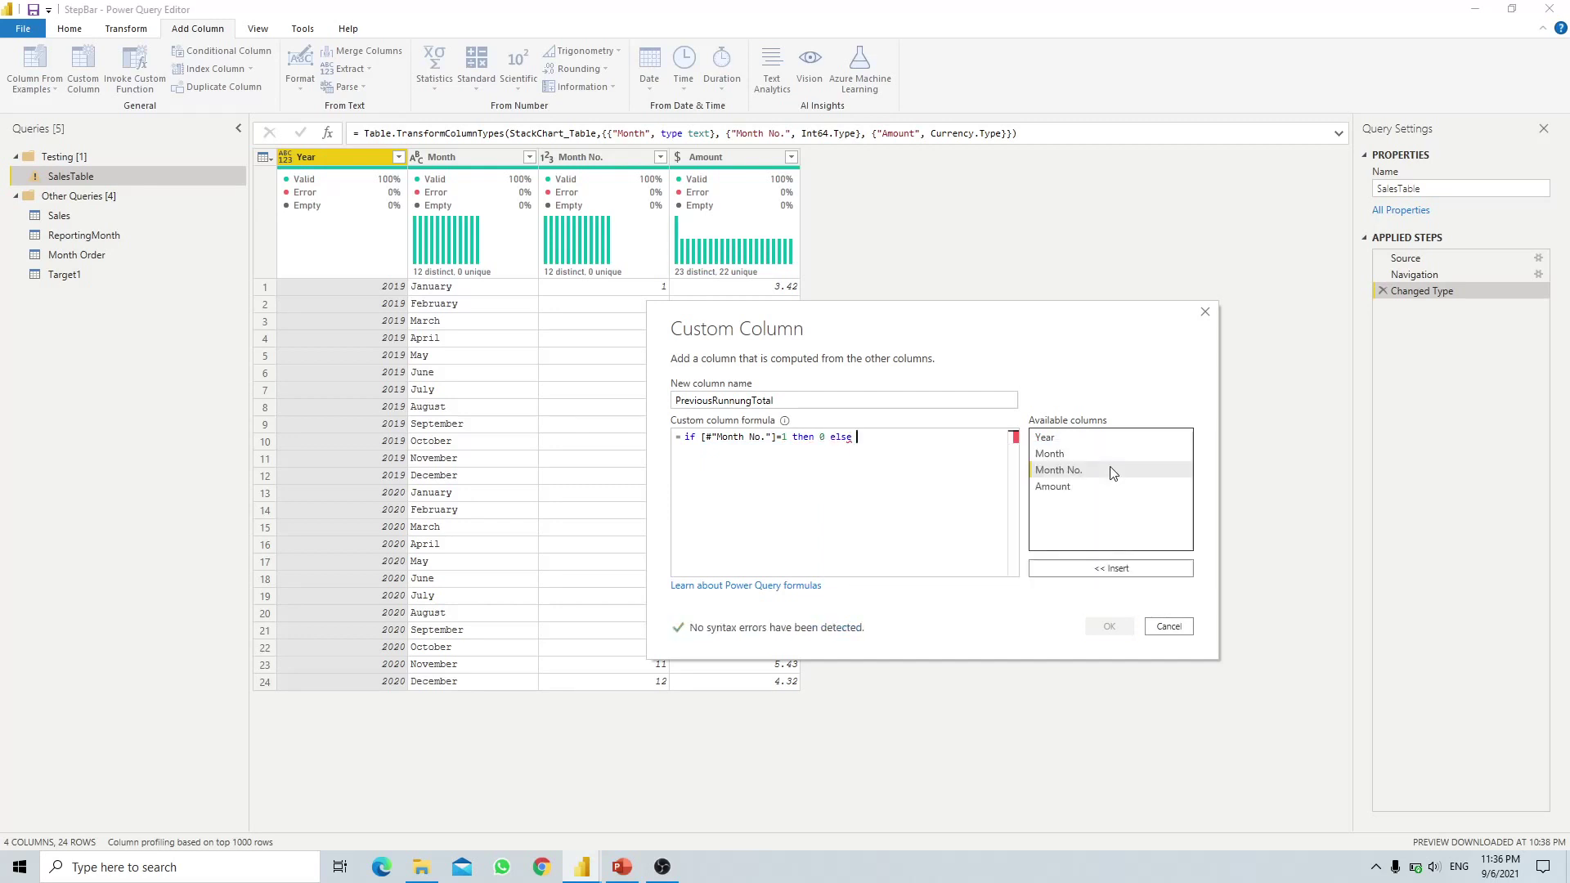
pyautogui.write('S')
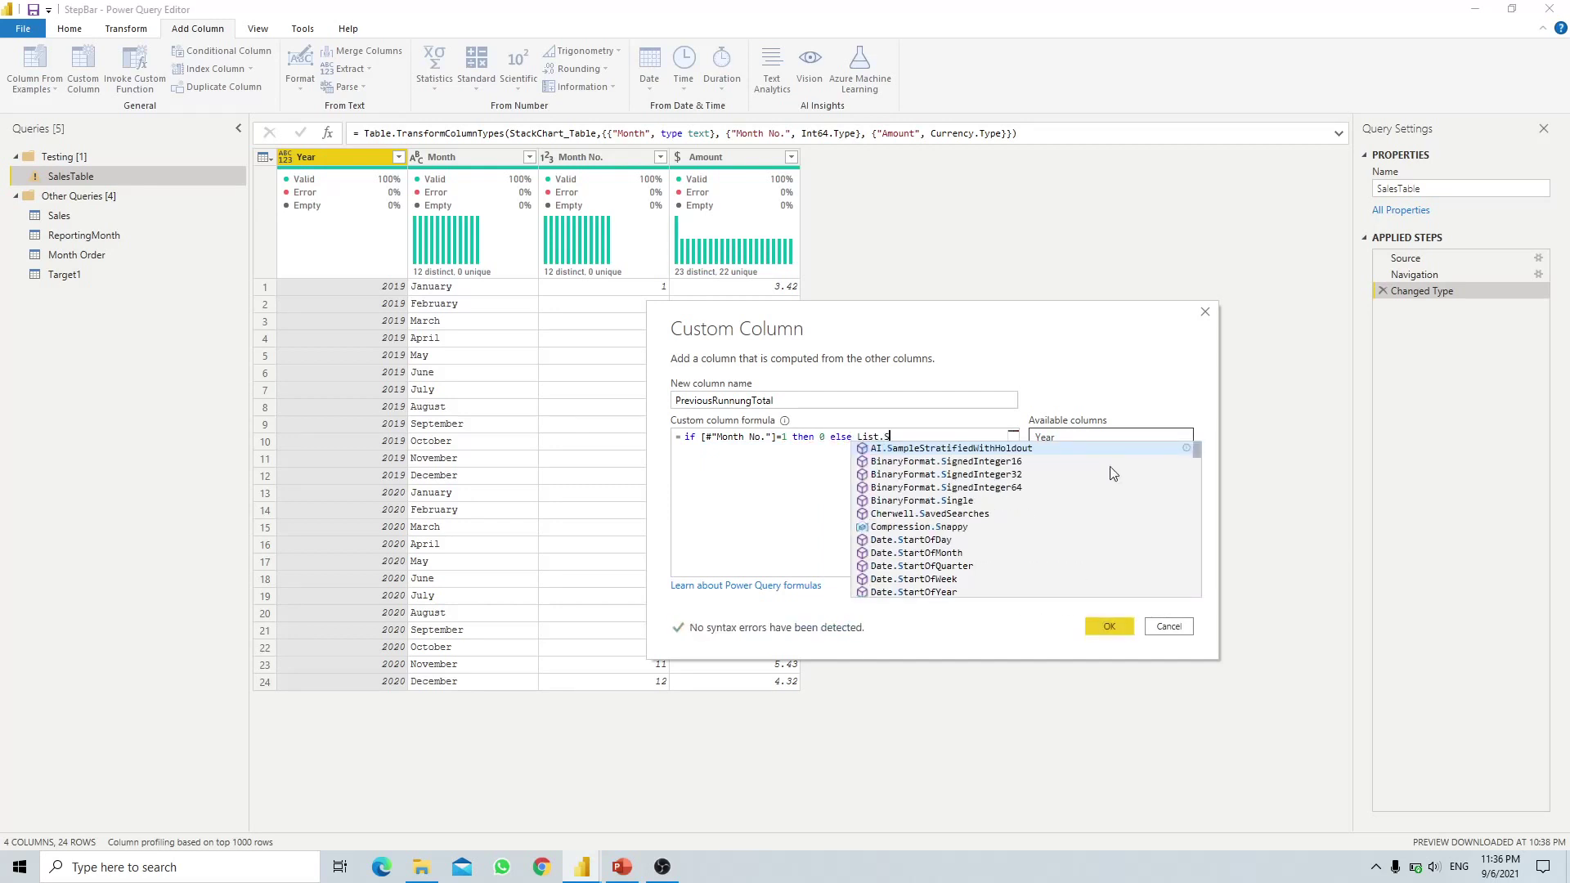
pyautogui.write('um(')
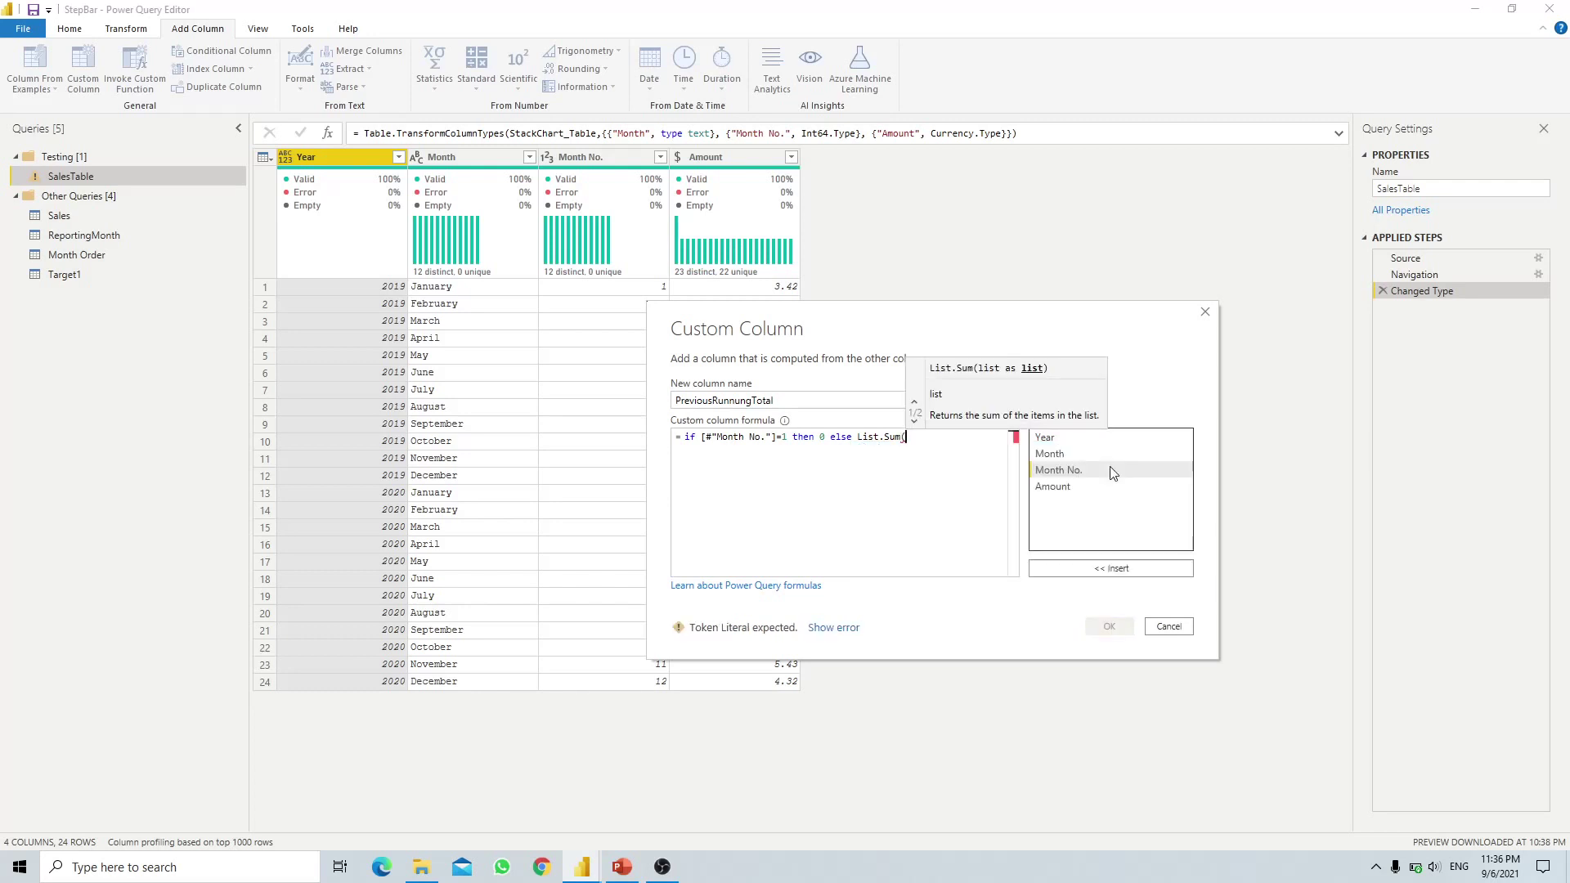
pyautogui.write('List')
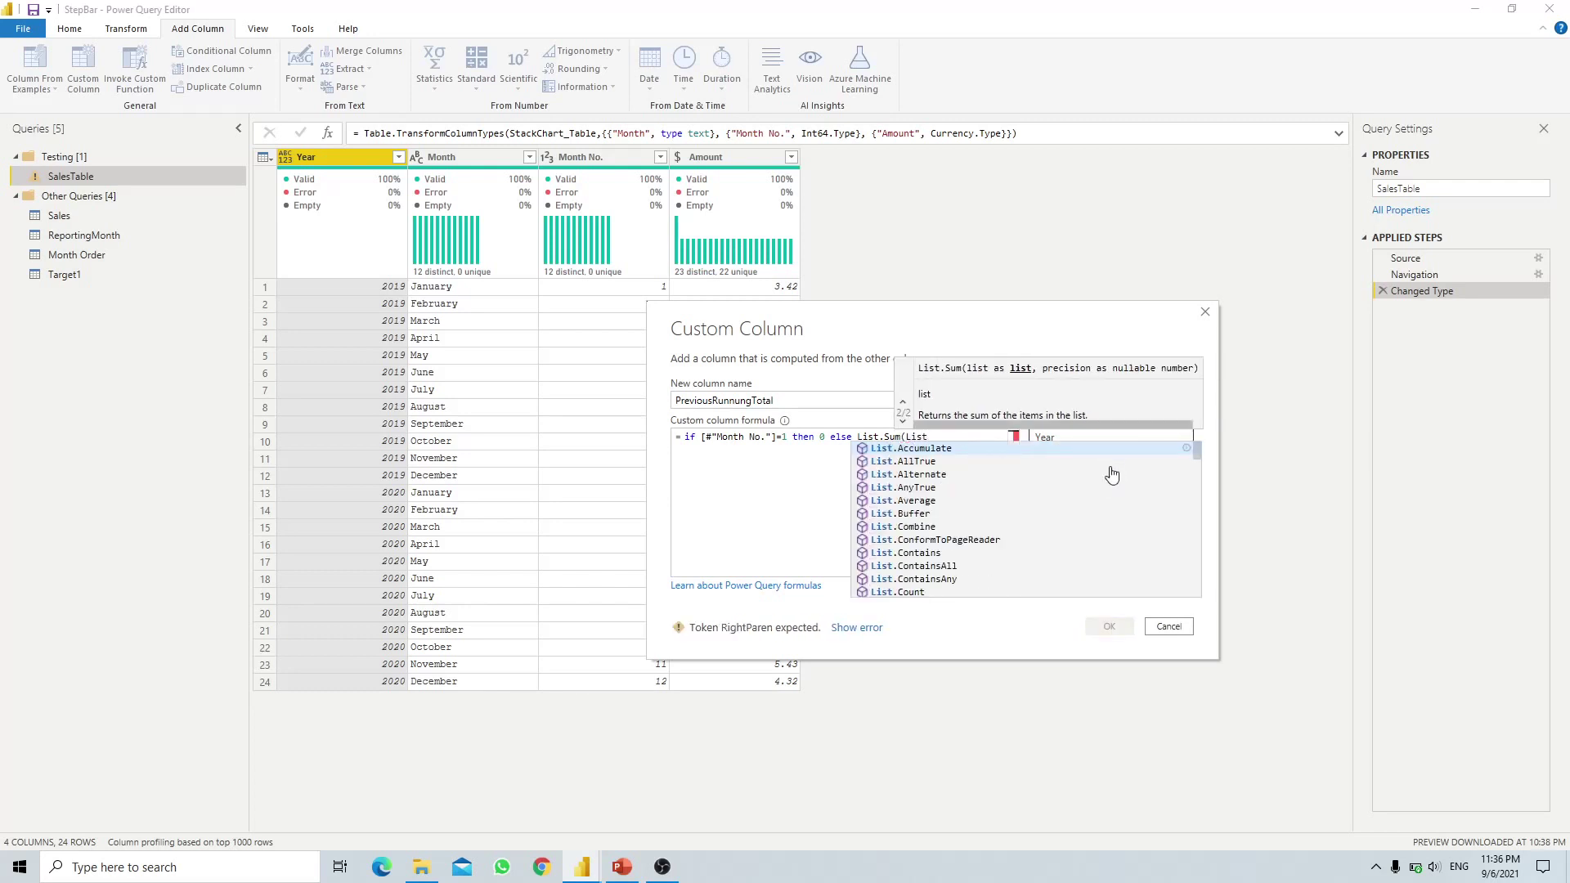
pyautogui.write('.Range')
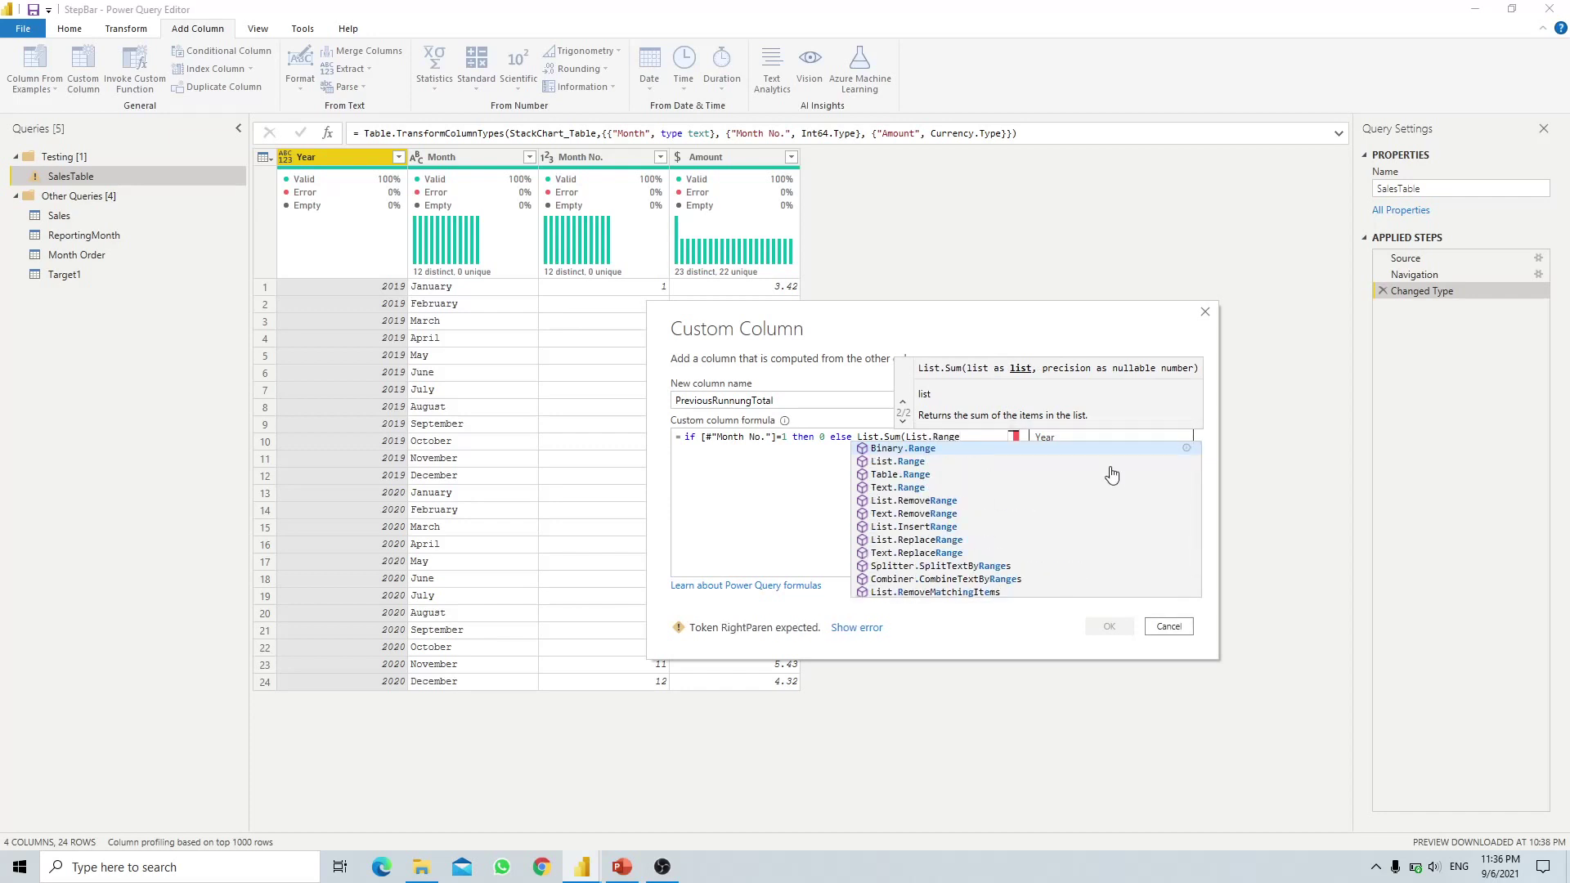
pyautogui.write('(')
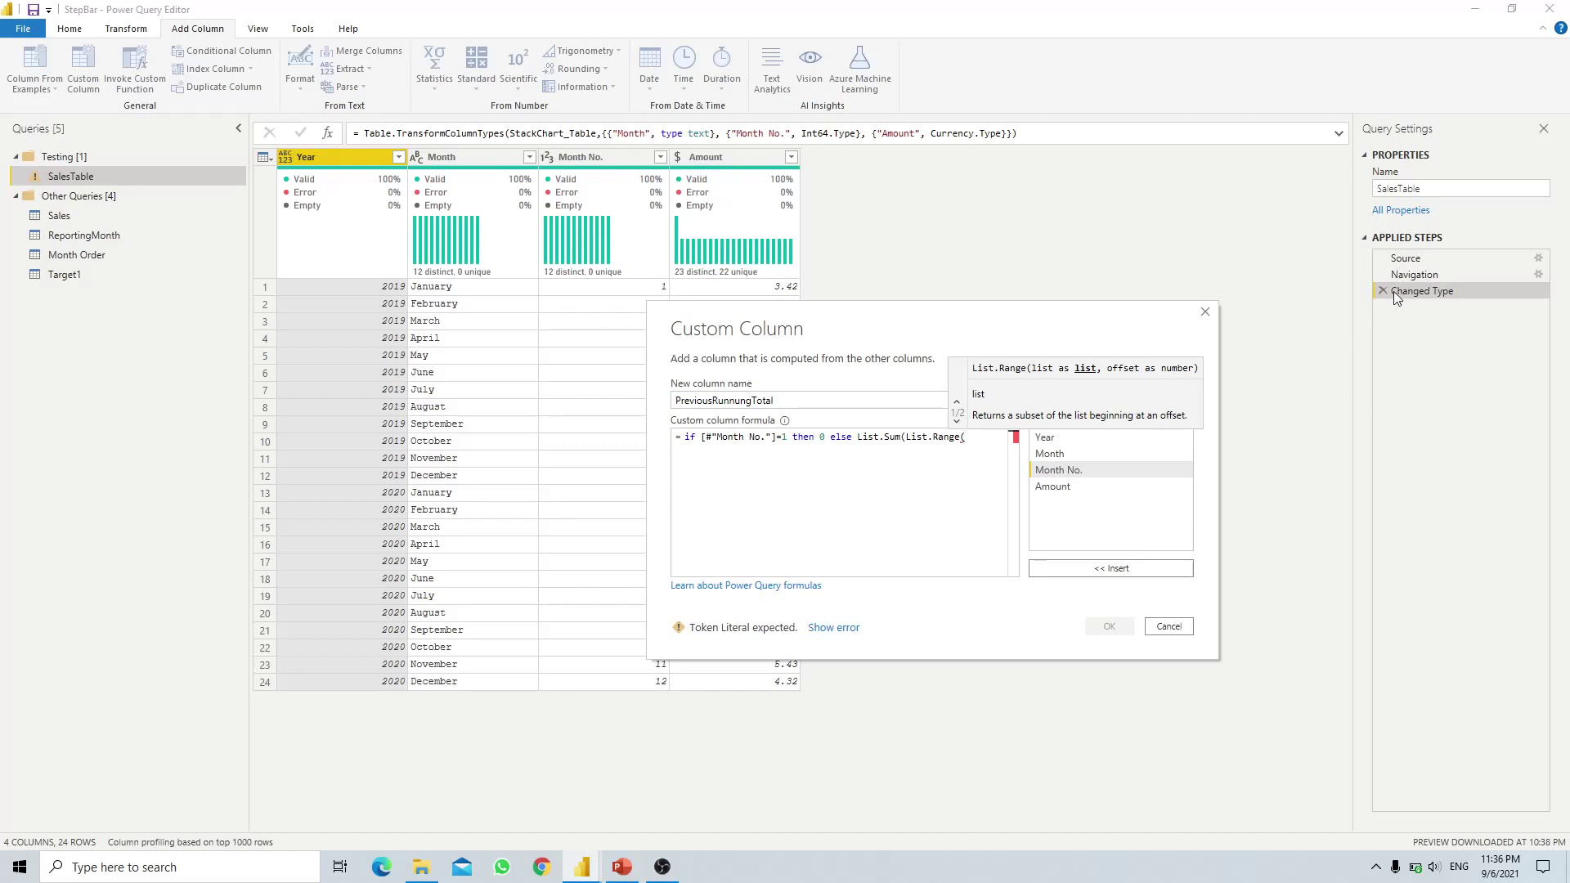
pyautogui.write('#')
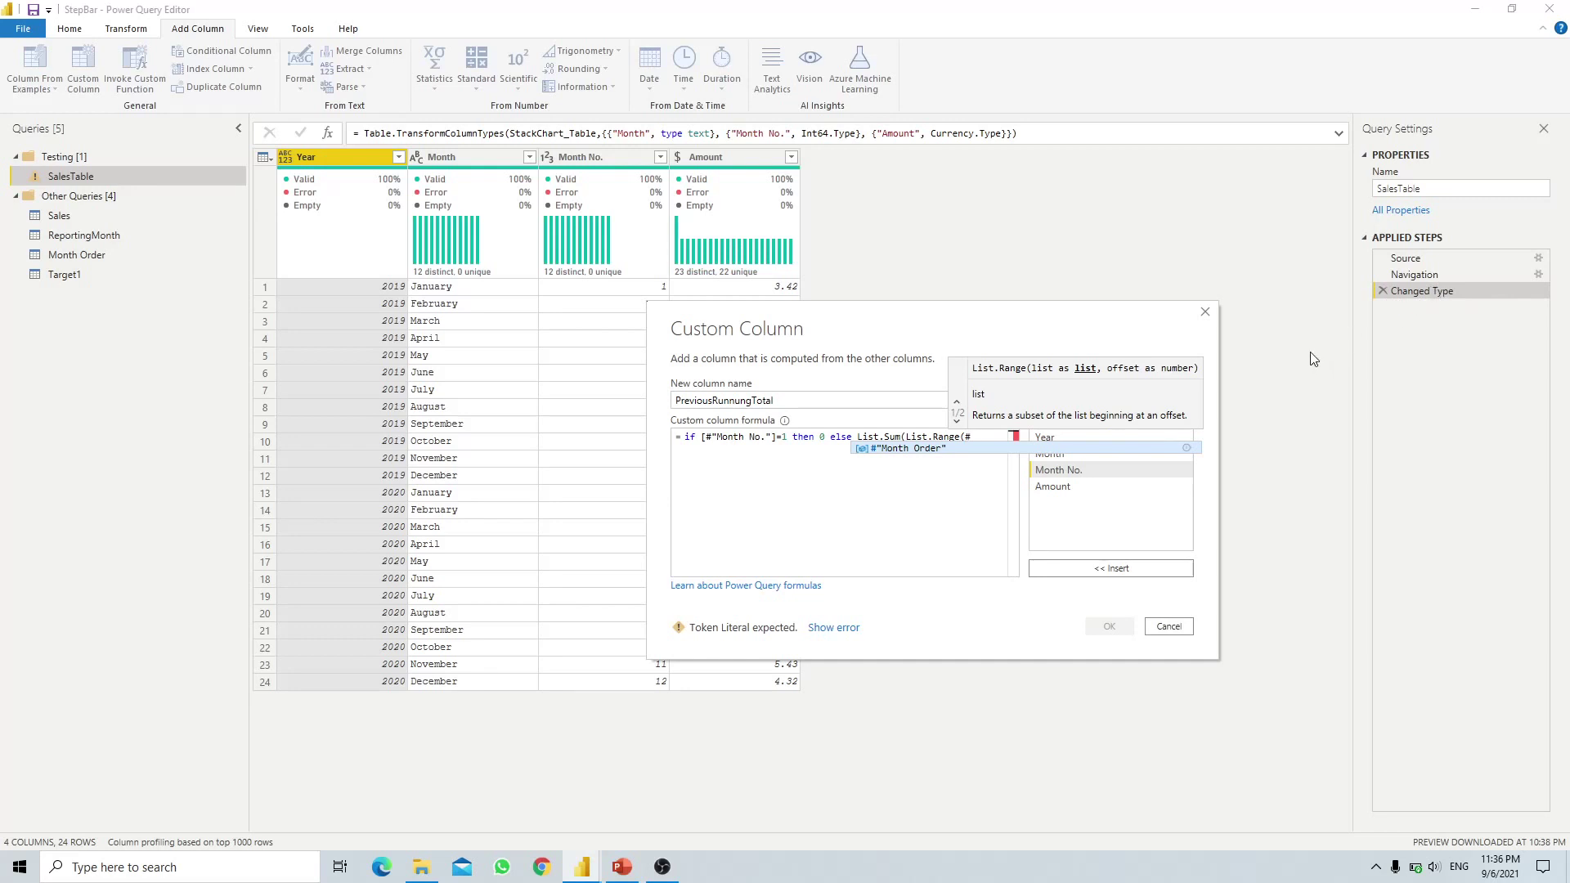
pyautogui.write('"Changed ')
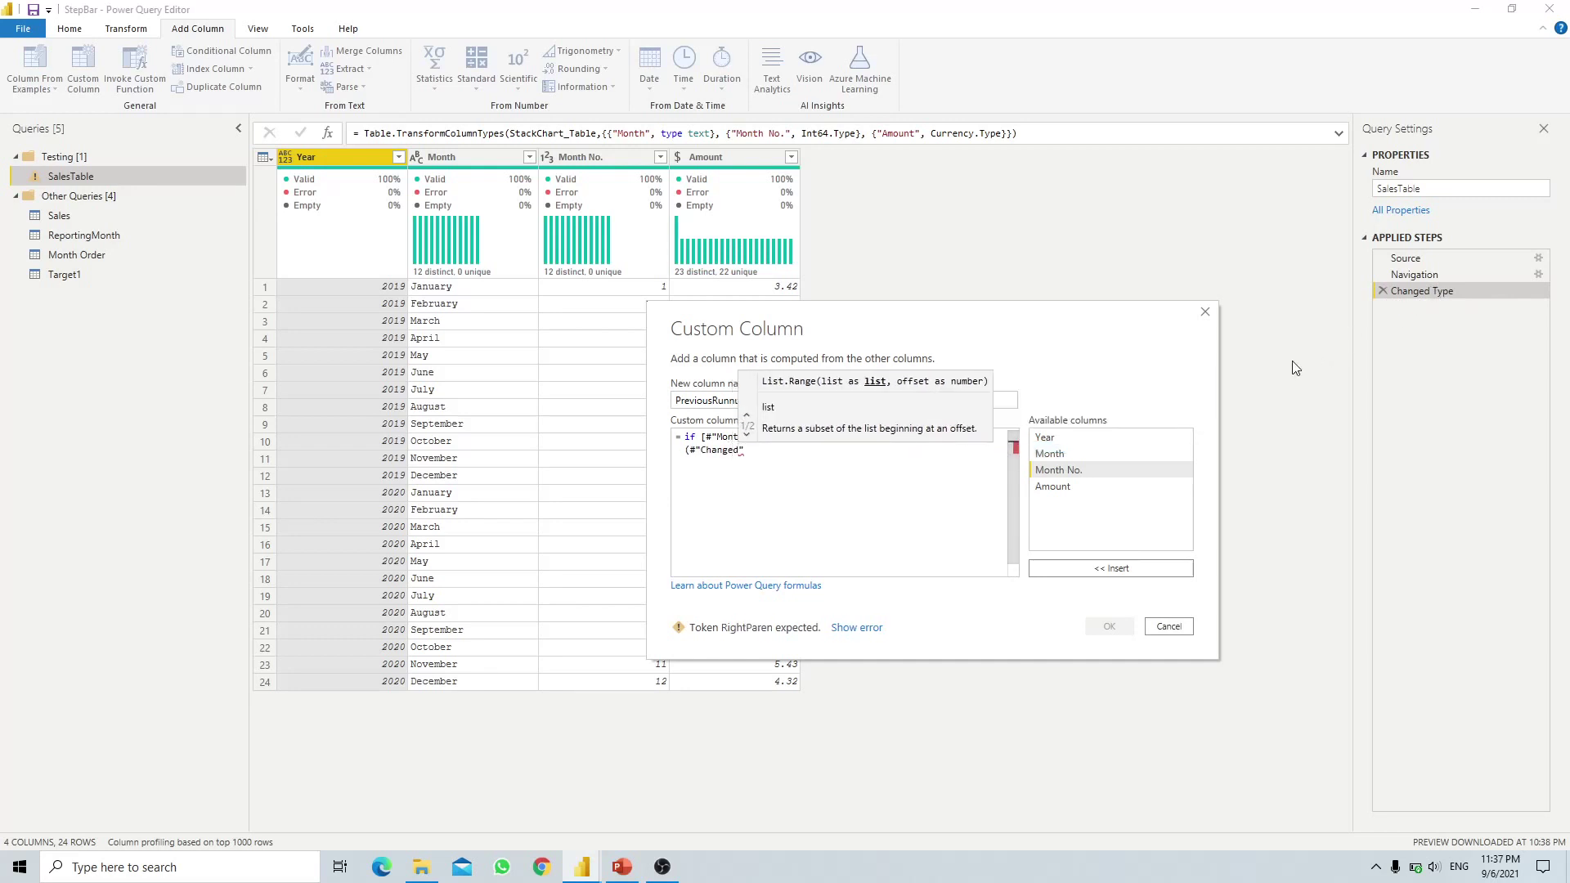
pyautogui.write('Type')
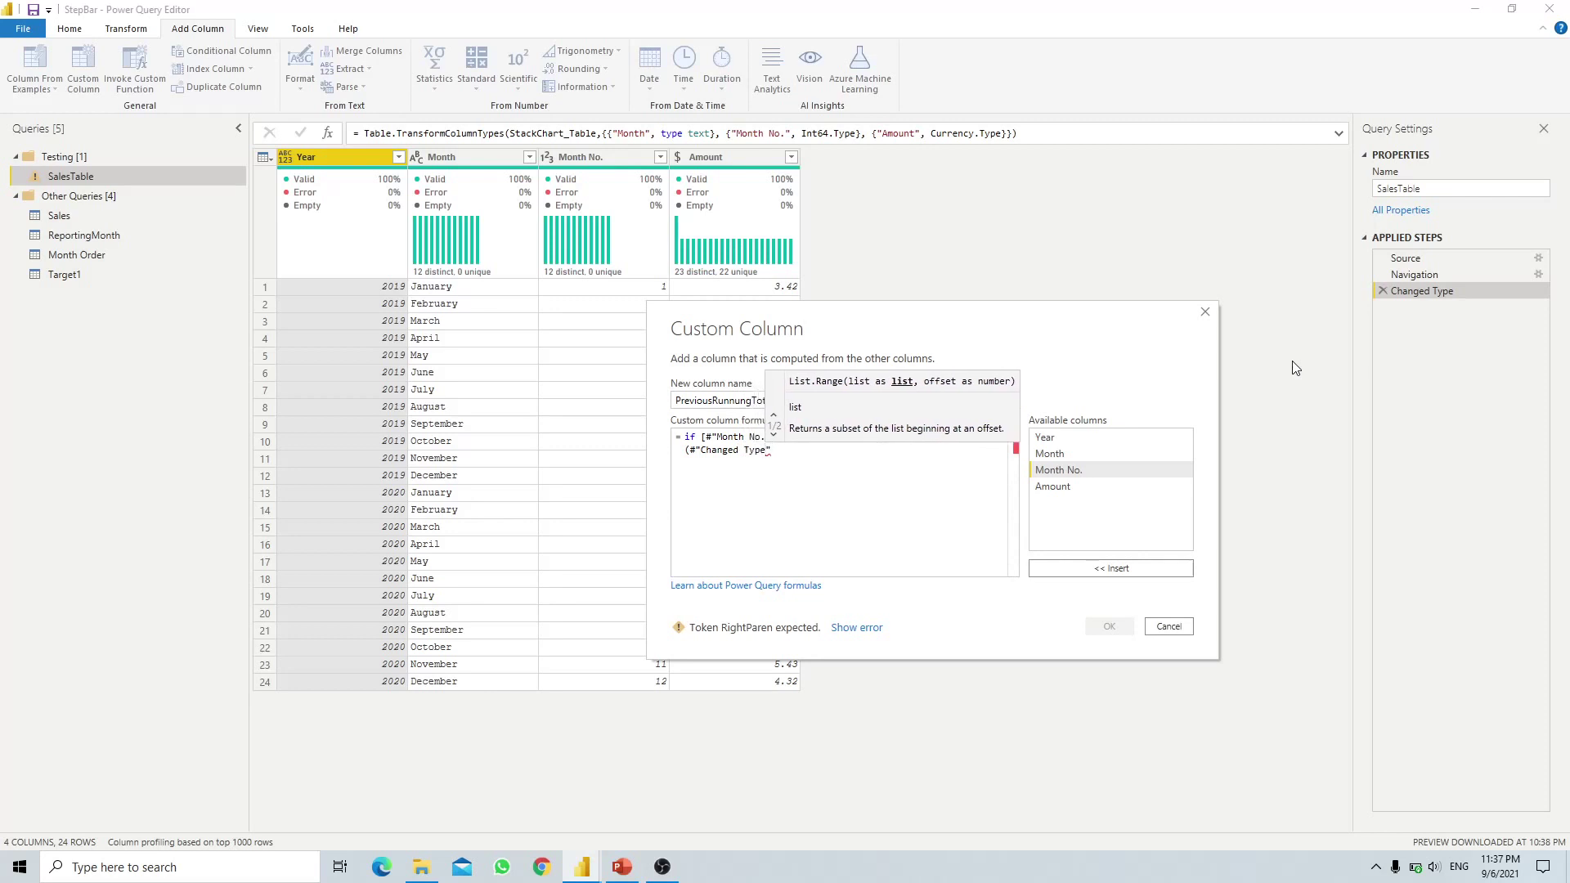
pyautogui.write('"')
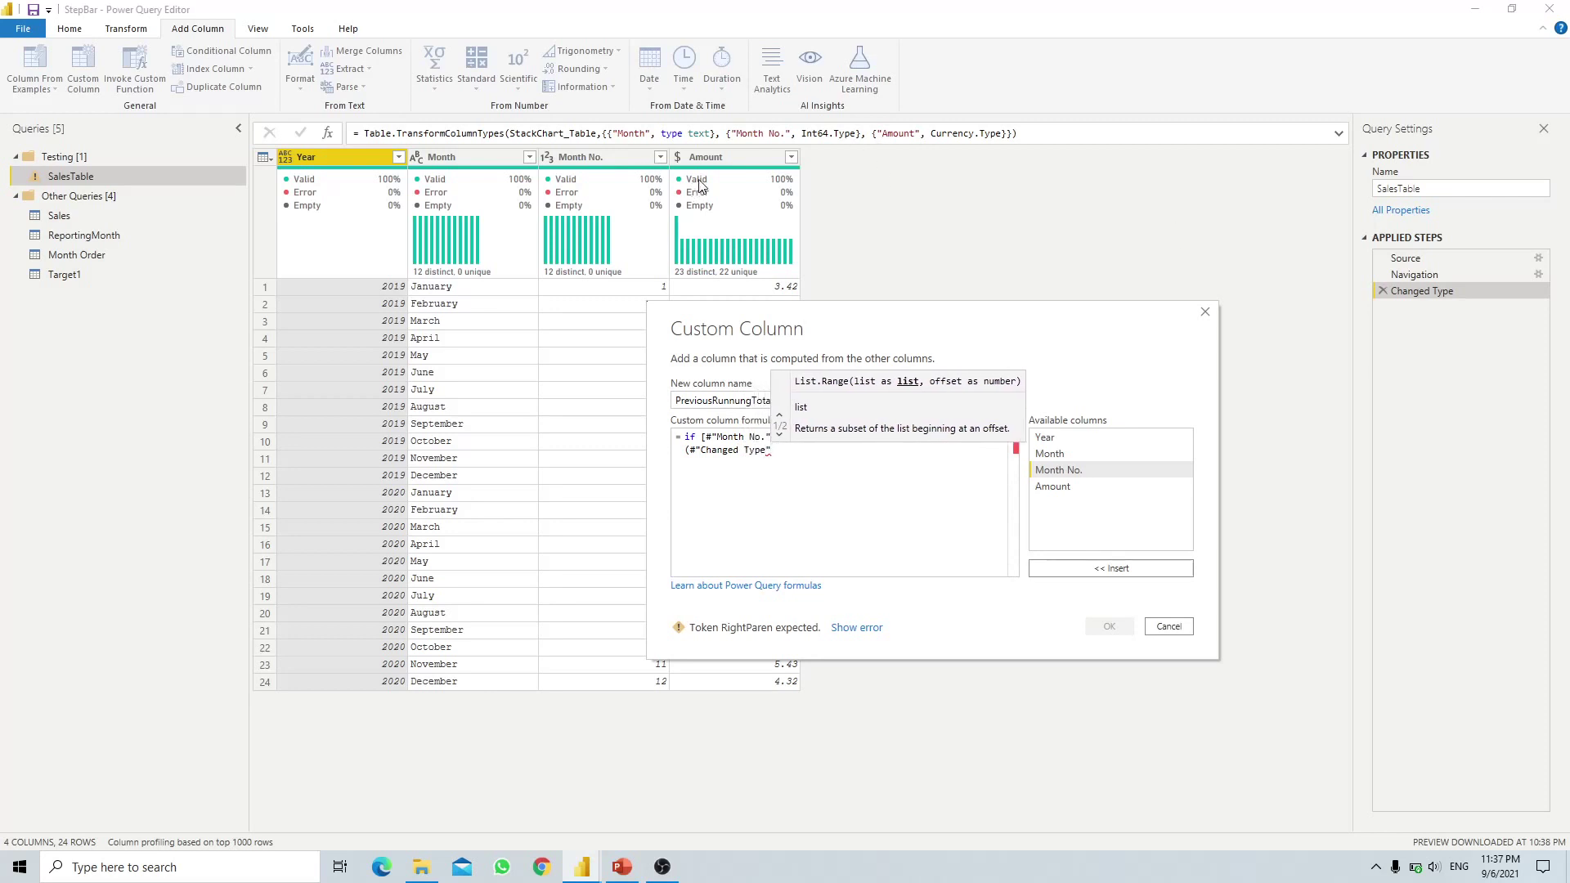
# - Finish the formula with [Amount],([Year]-2019)*12,[#"Month No."]-1))
pyautogui.doubleClick(1053, 486)
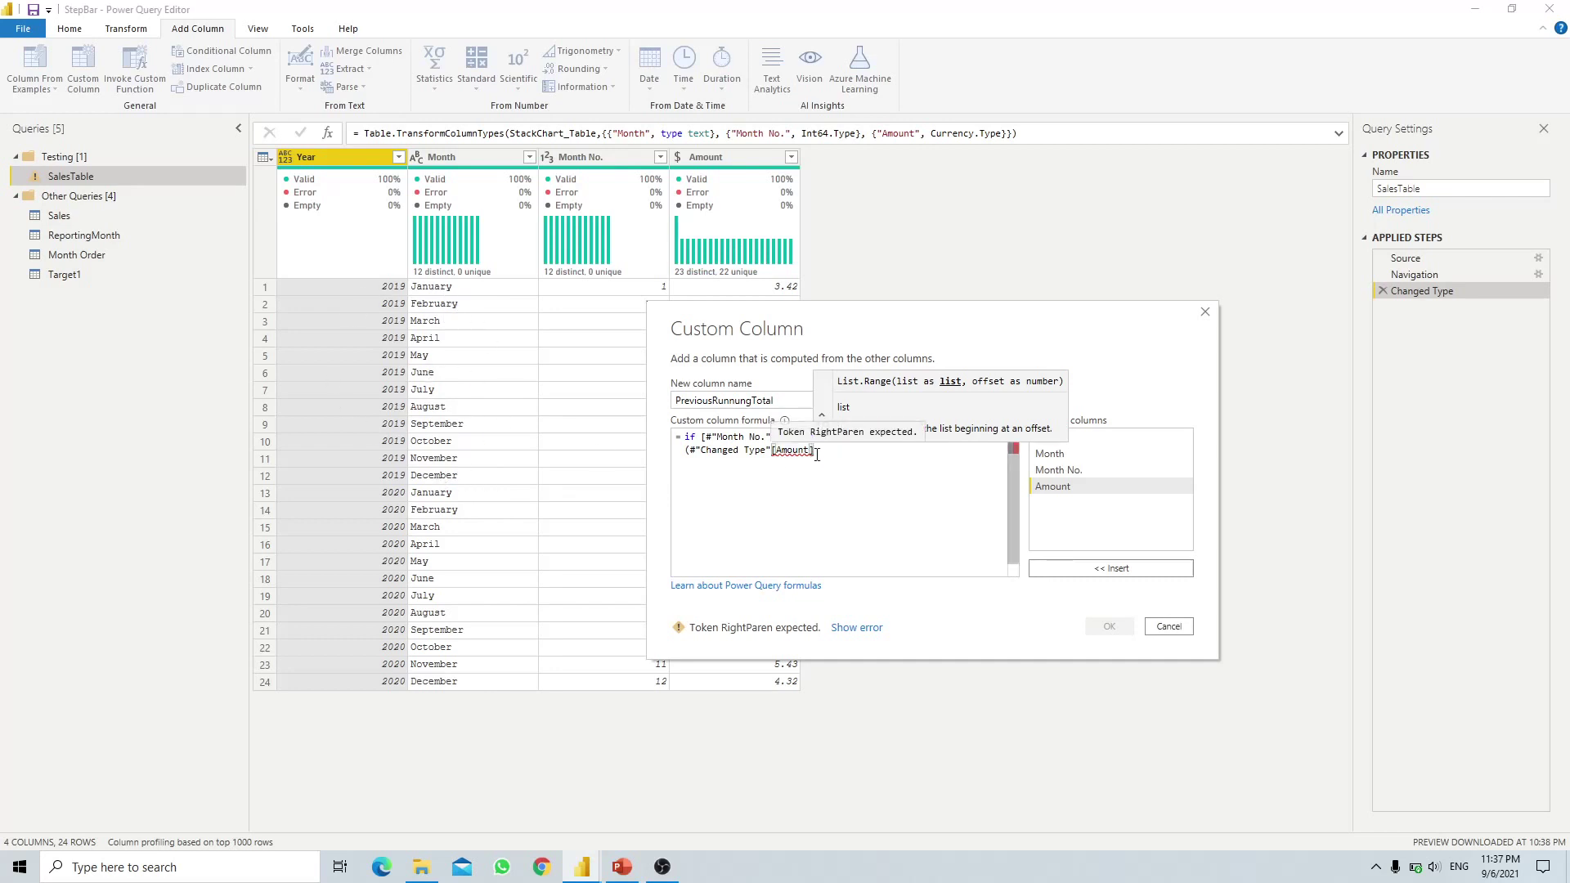
pyautogui.write(',')
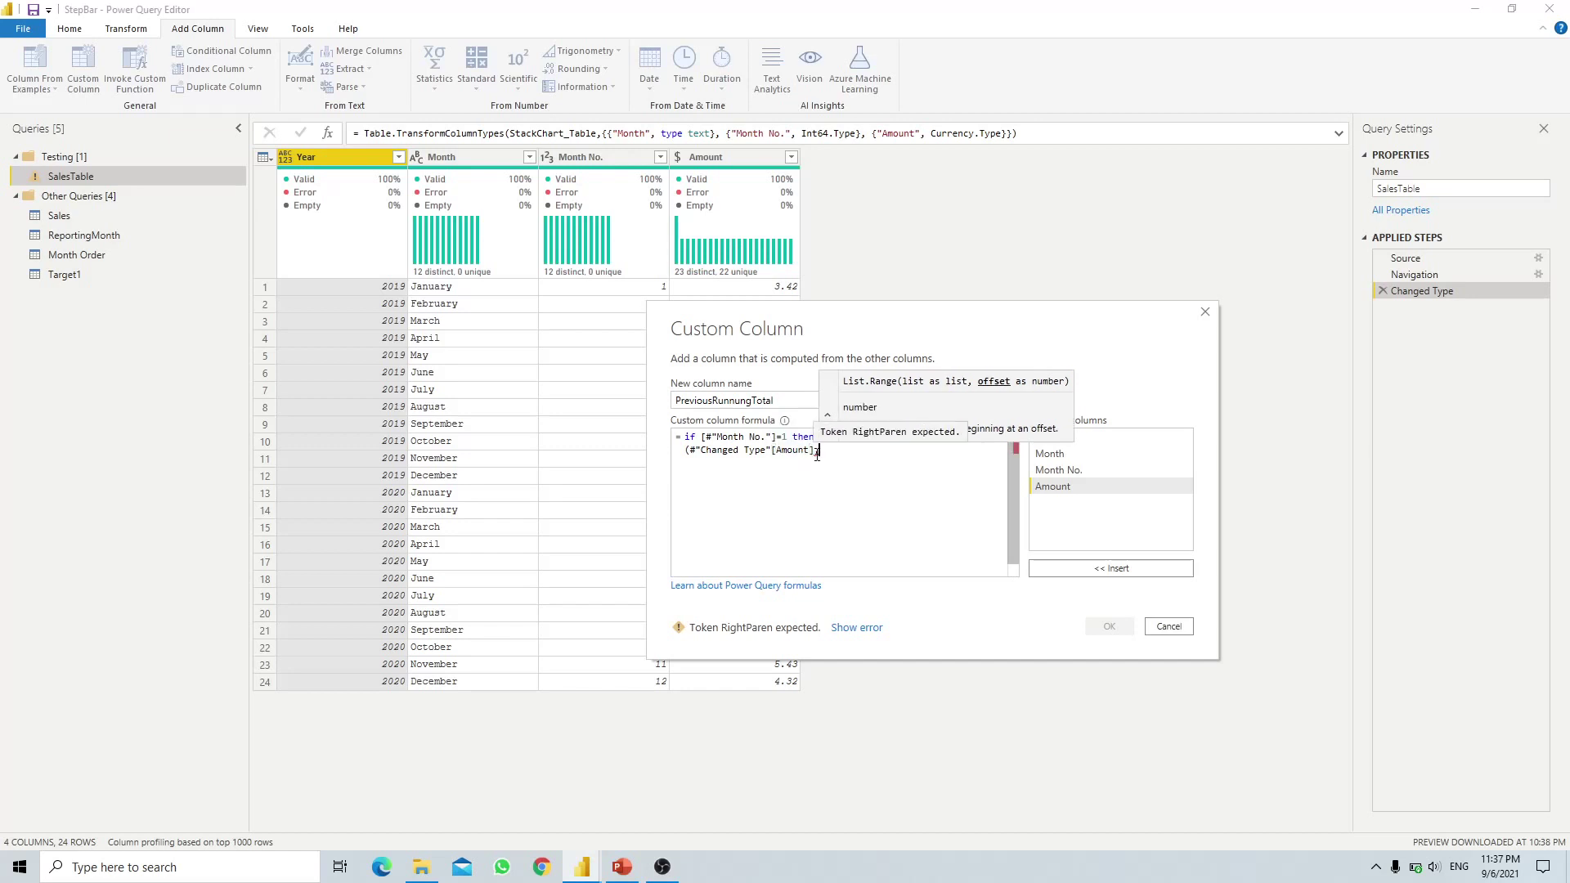
pyautogui.write('(')
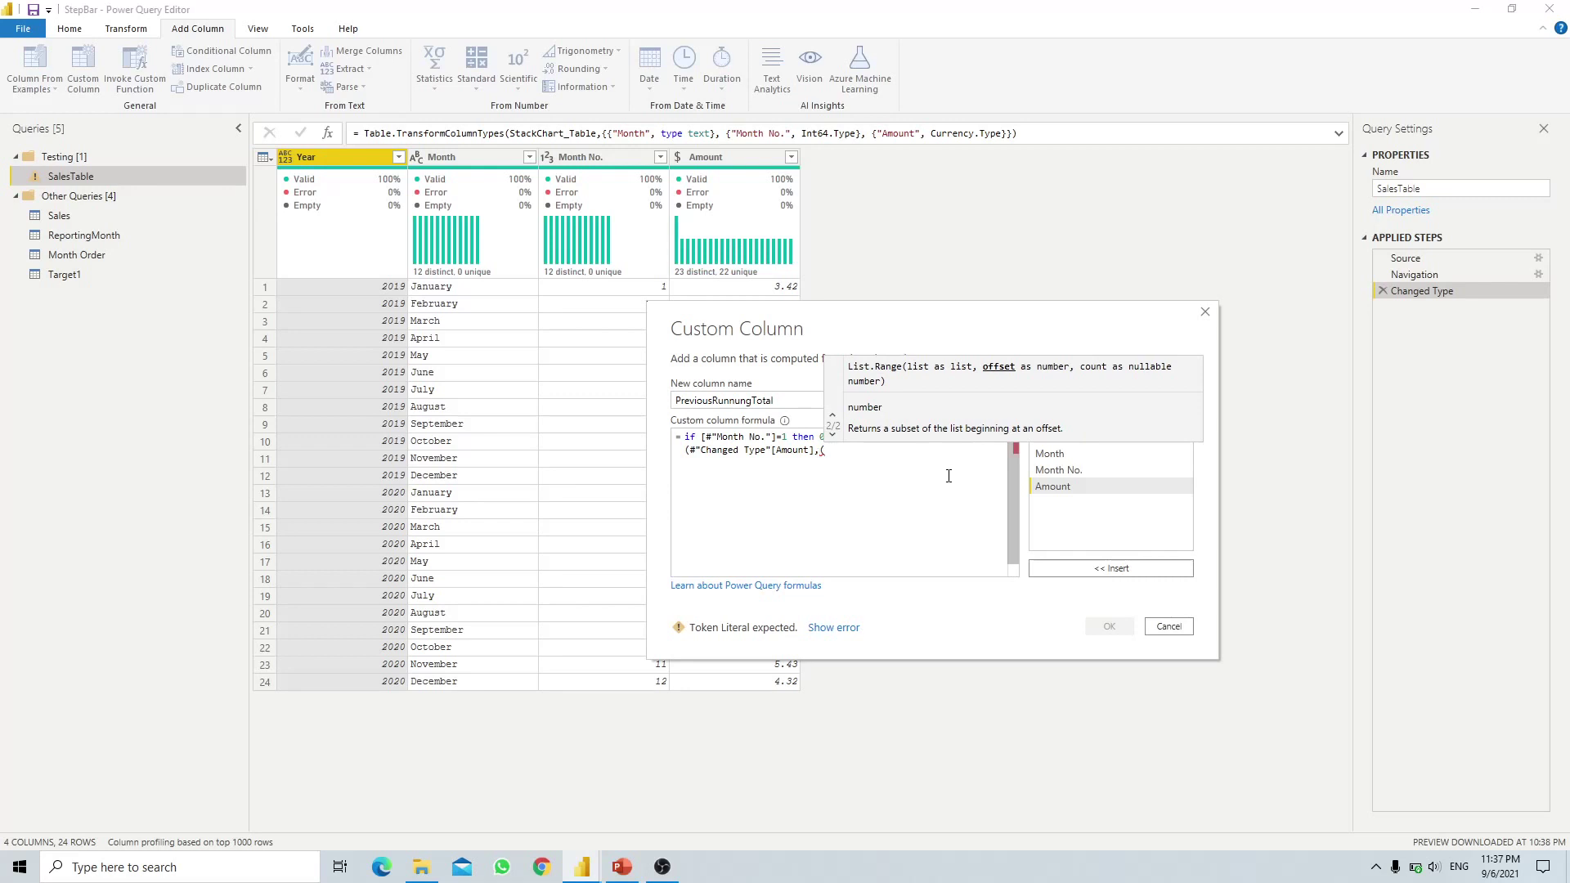
pyautogui.write('[Year')
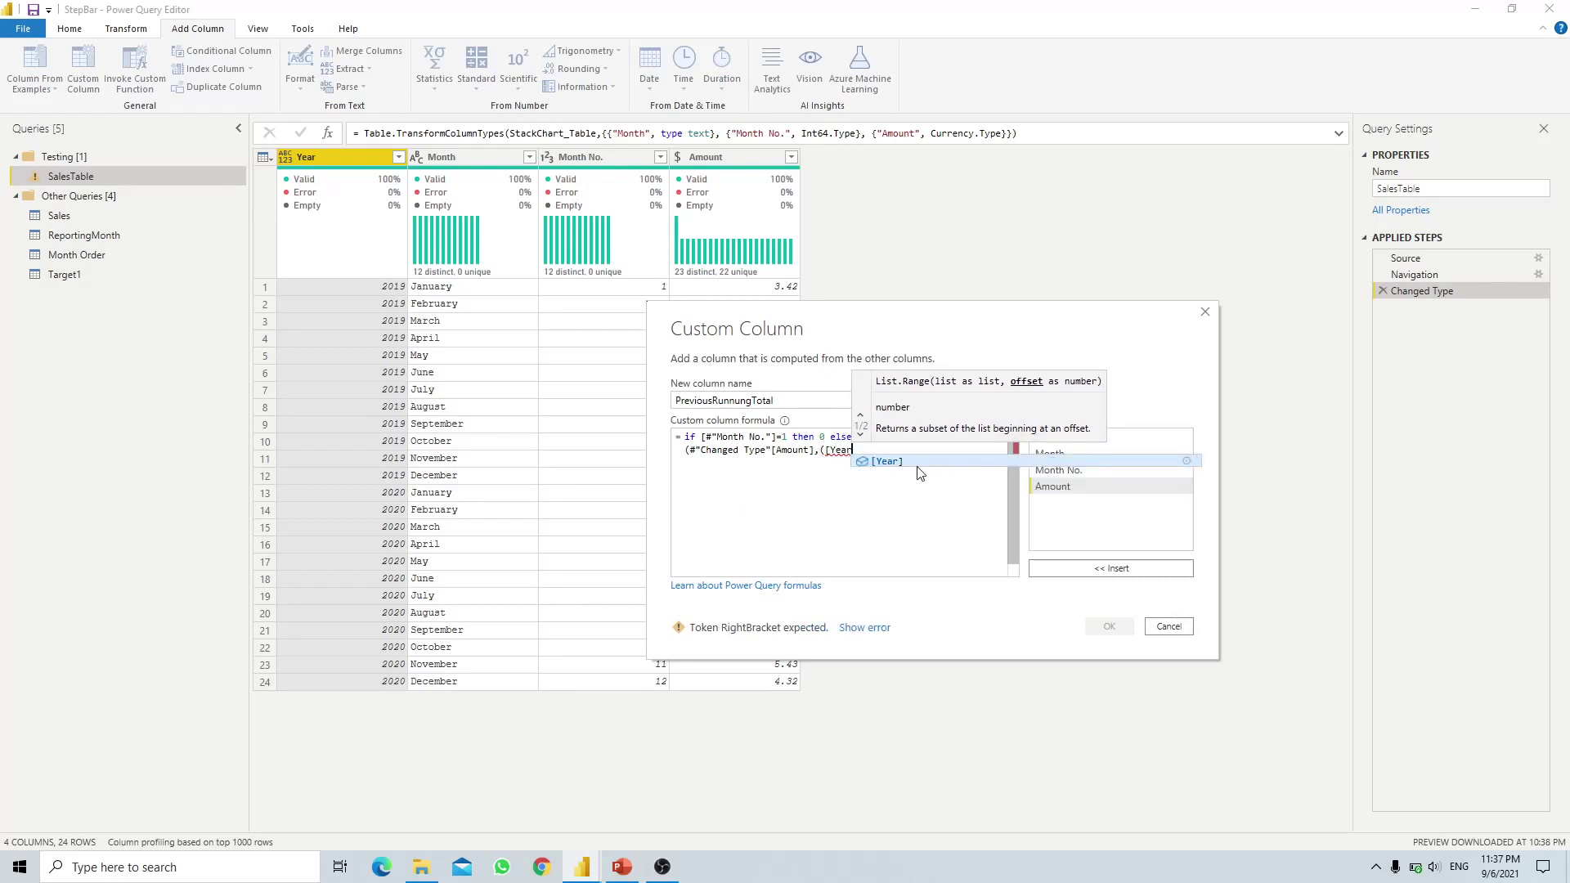
pyautogui.click(918, 466)
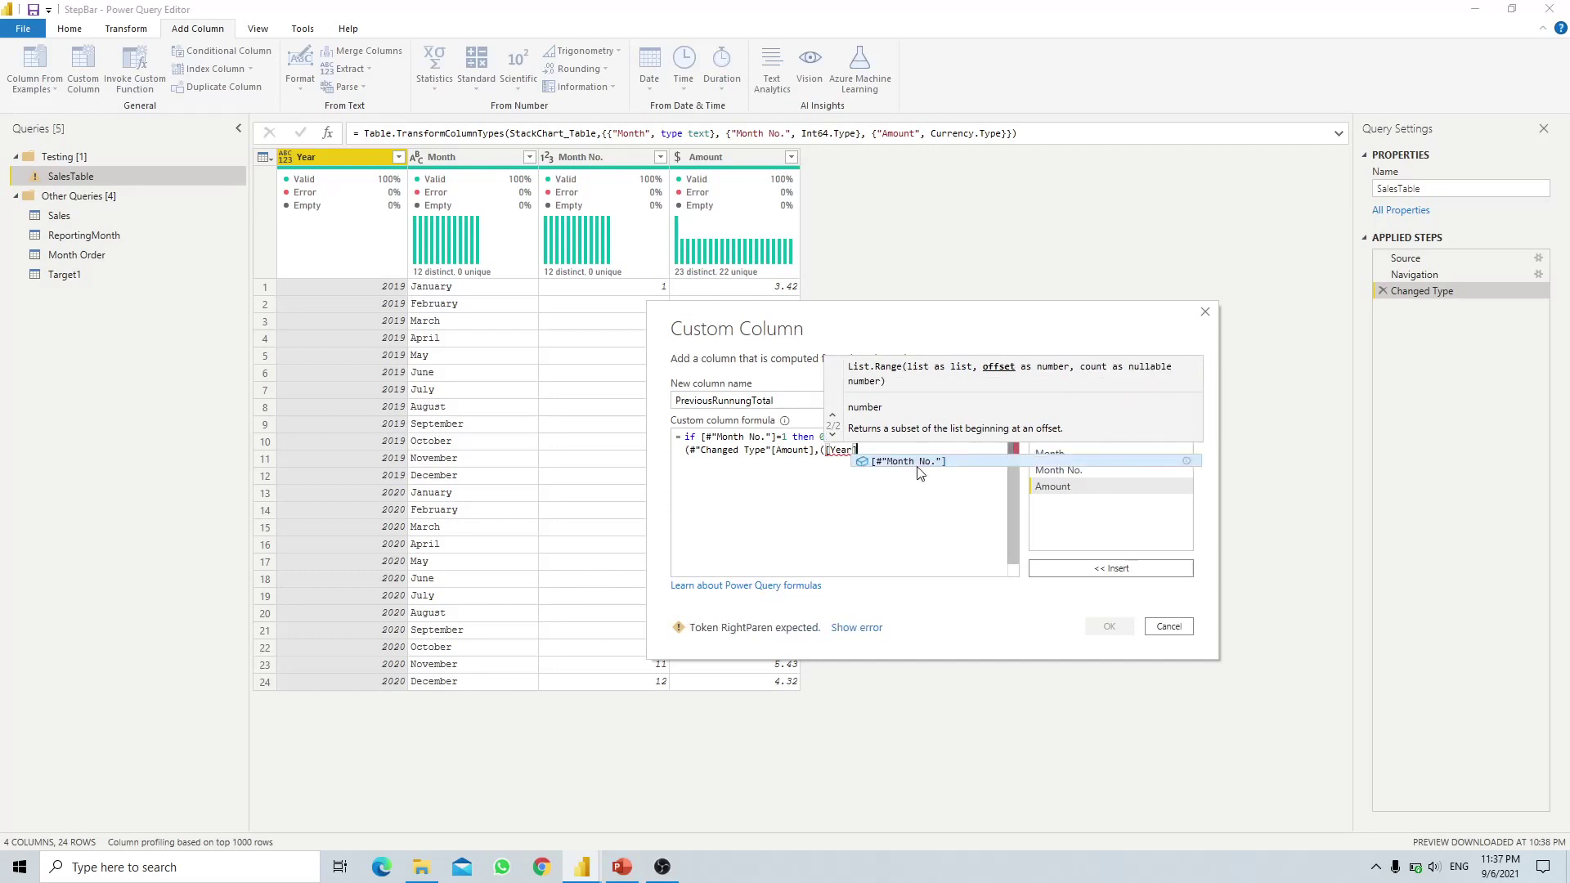
pyautogui.write('-')
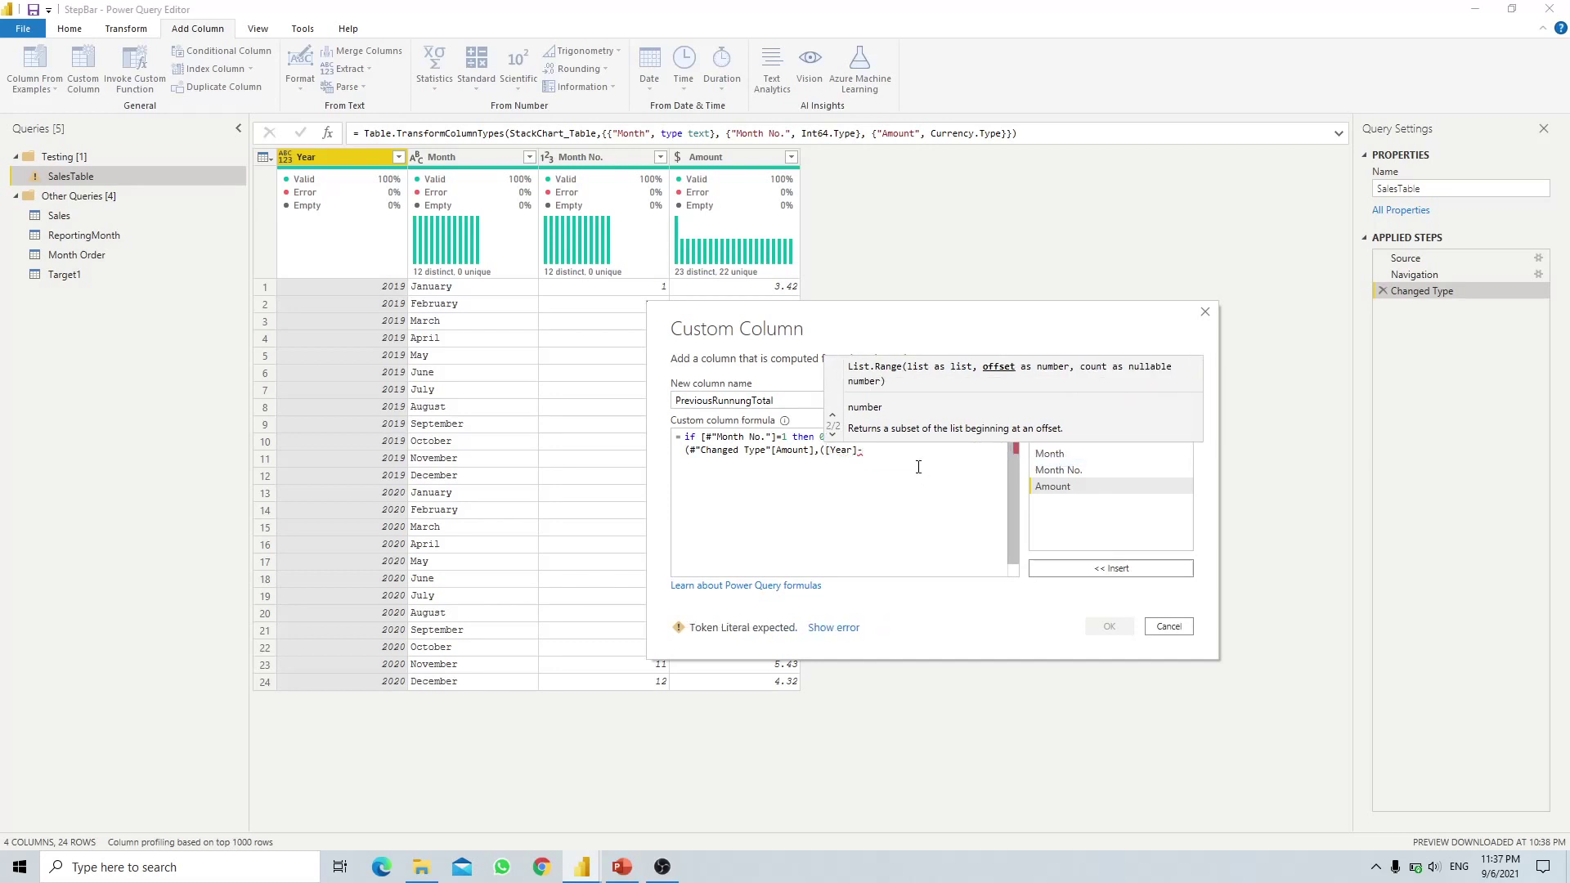
pyautogui.write('2019')
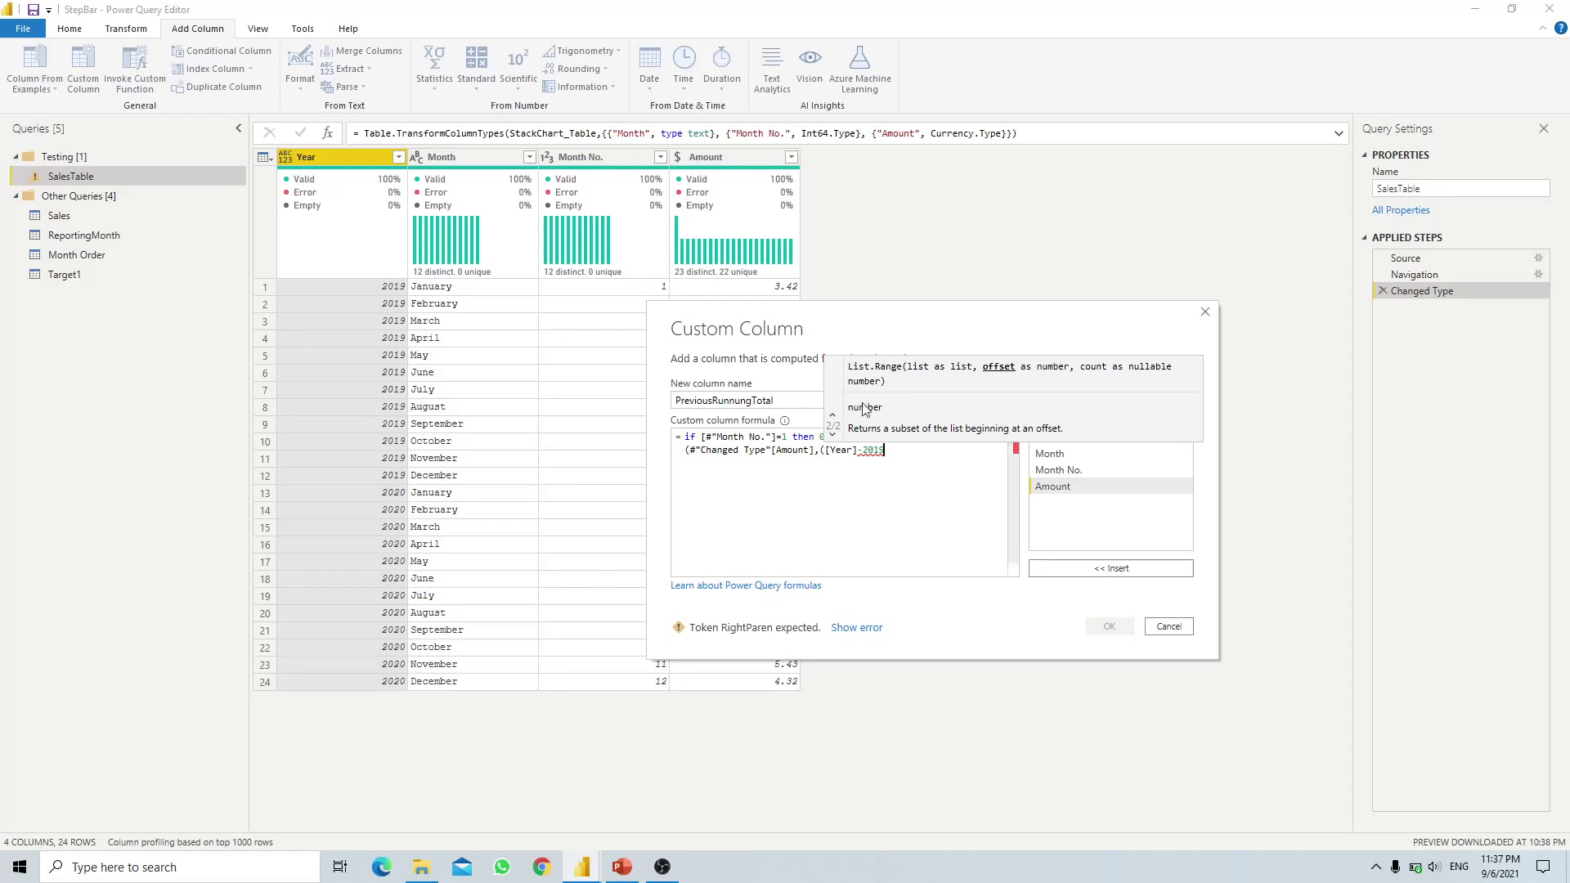
pyautogui.write(')')
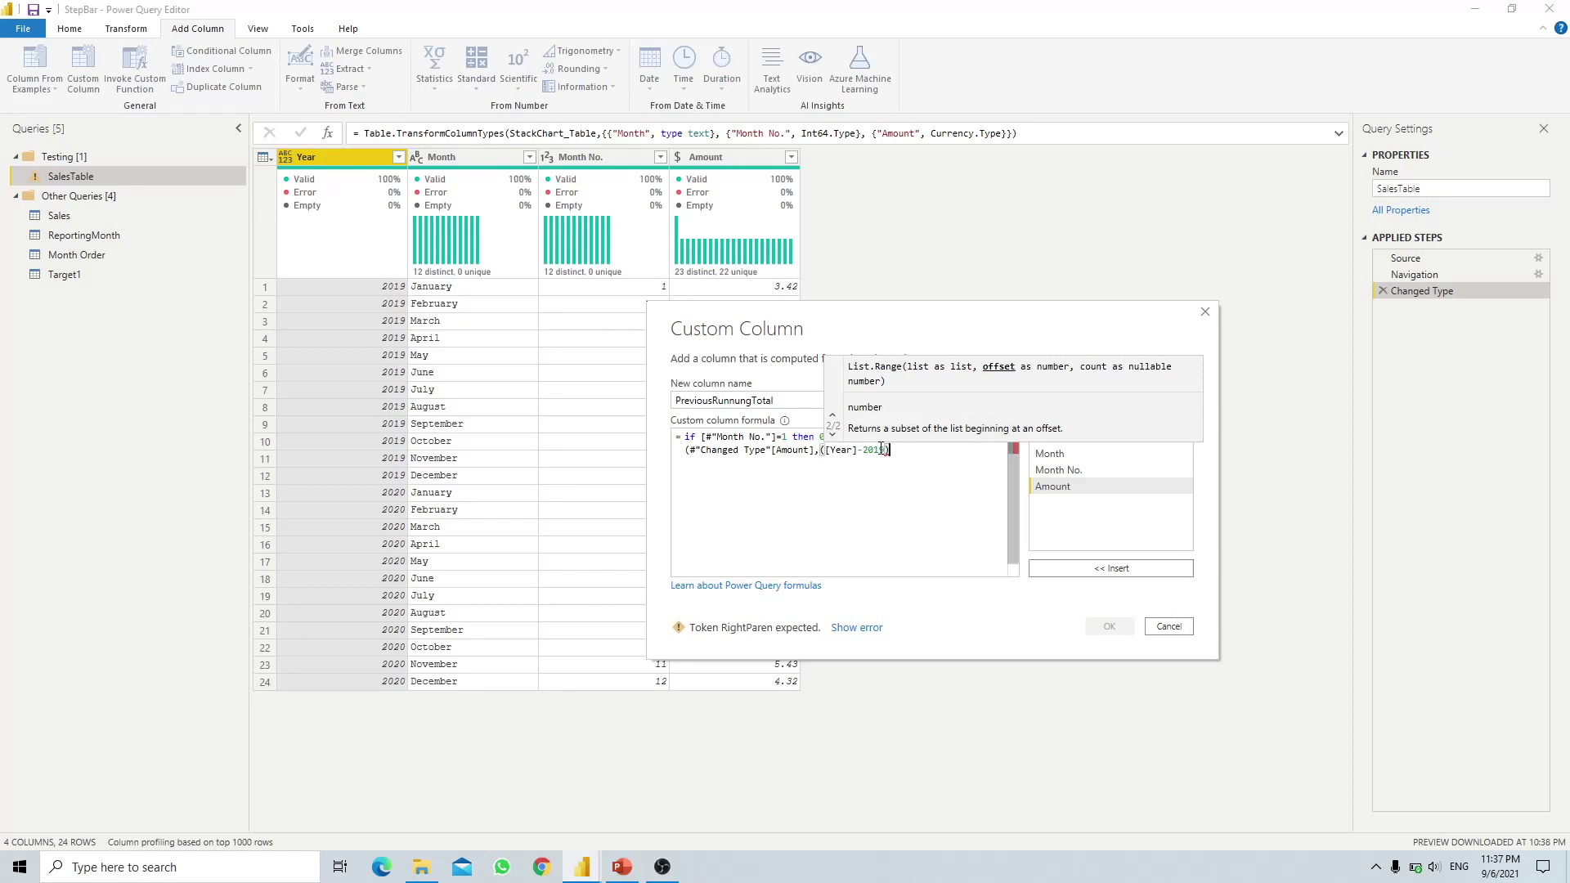
pyautogui.write('*12,[')
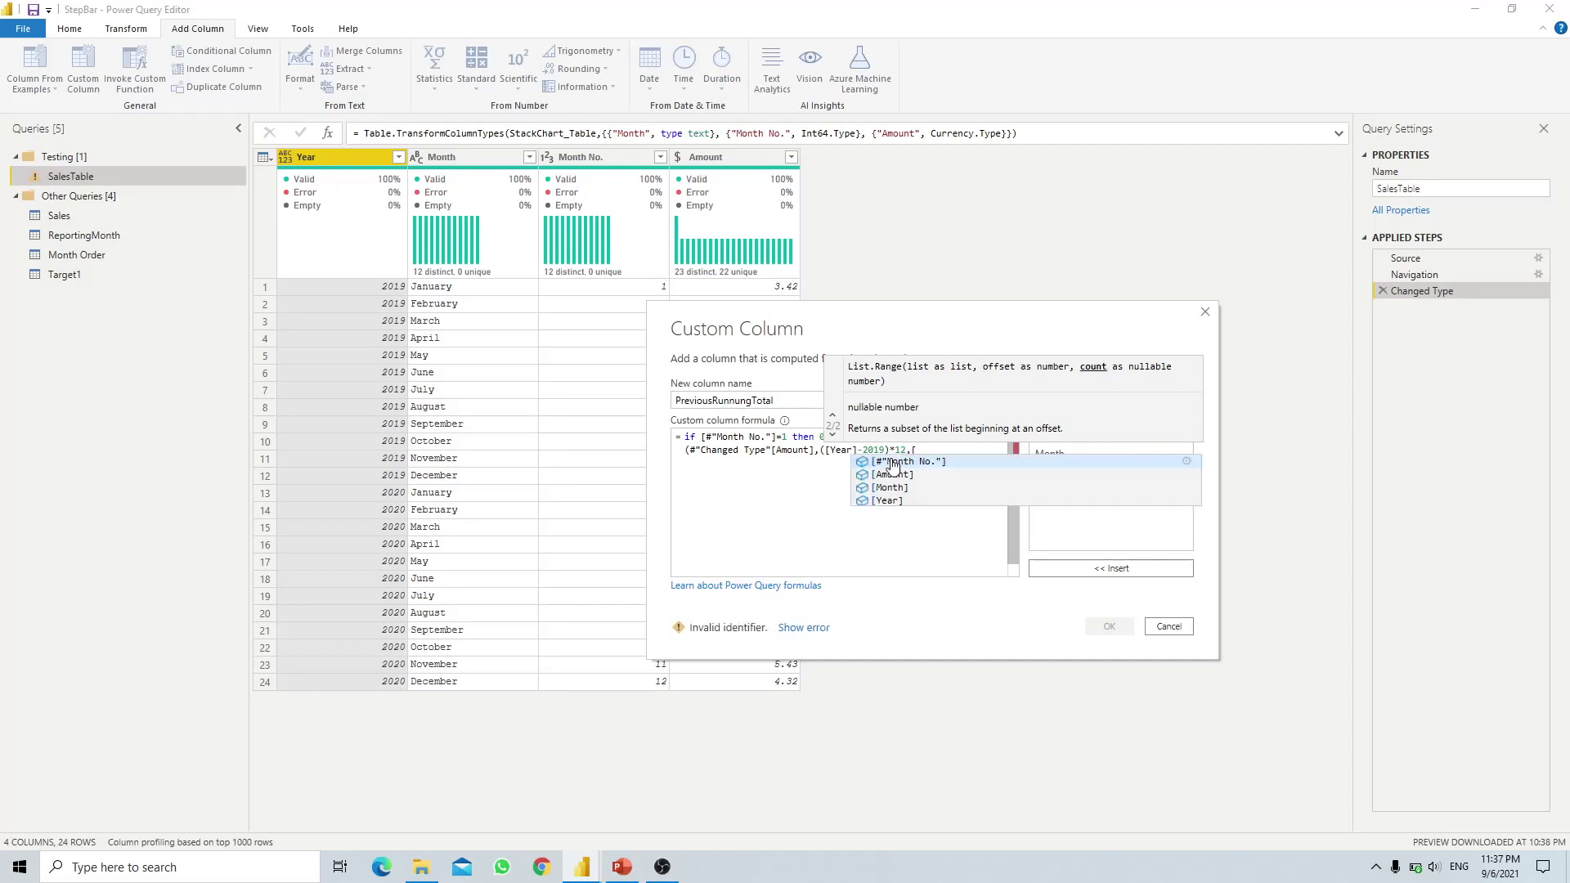
pyautogui.click(893, 462)
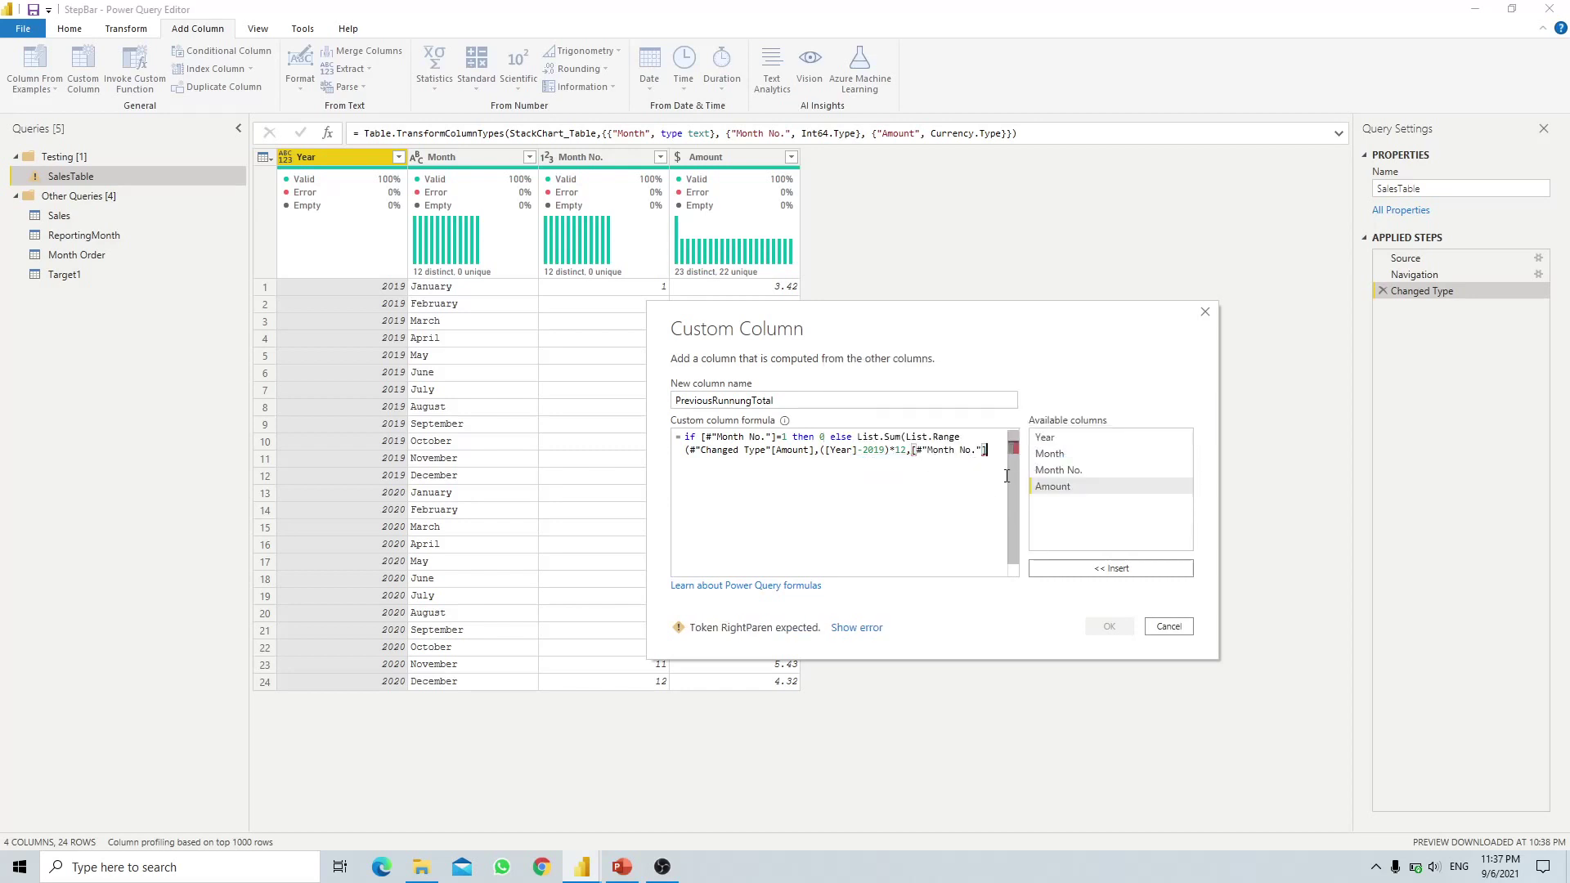
pyautogui.write('-1')
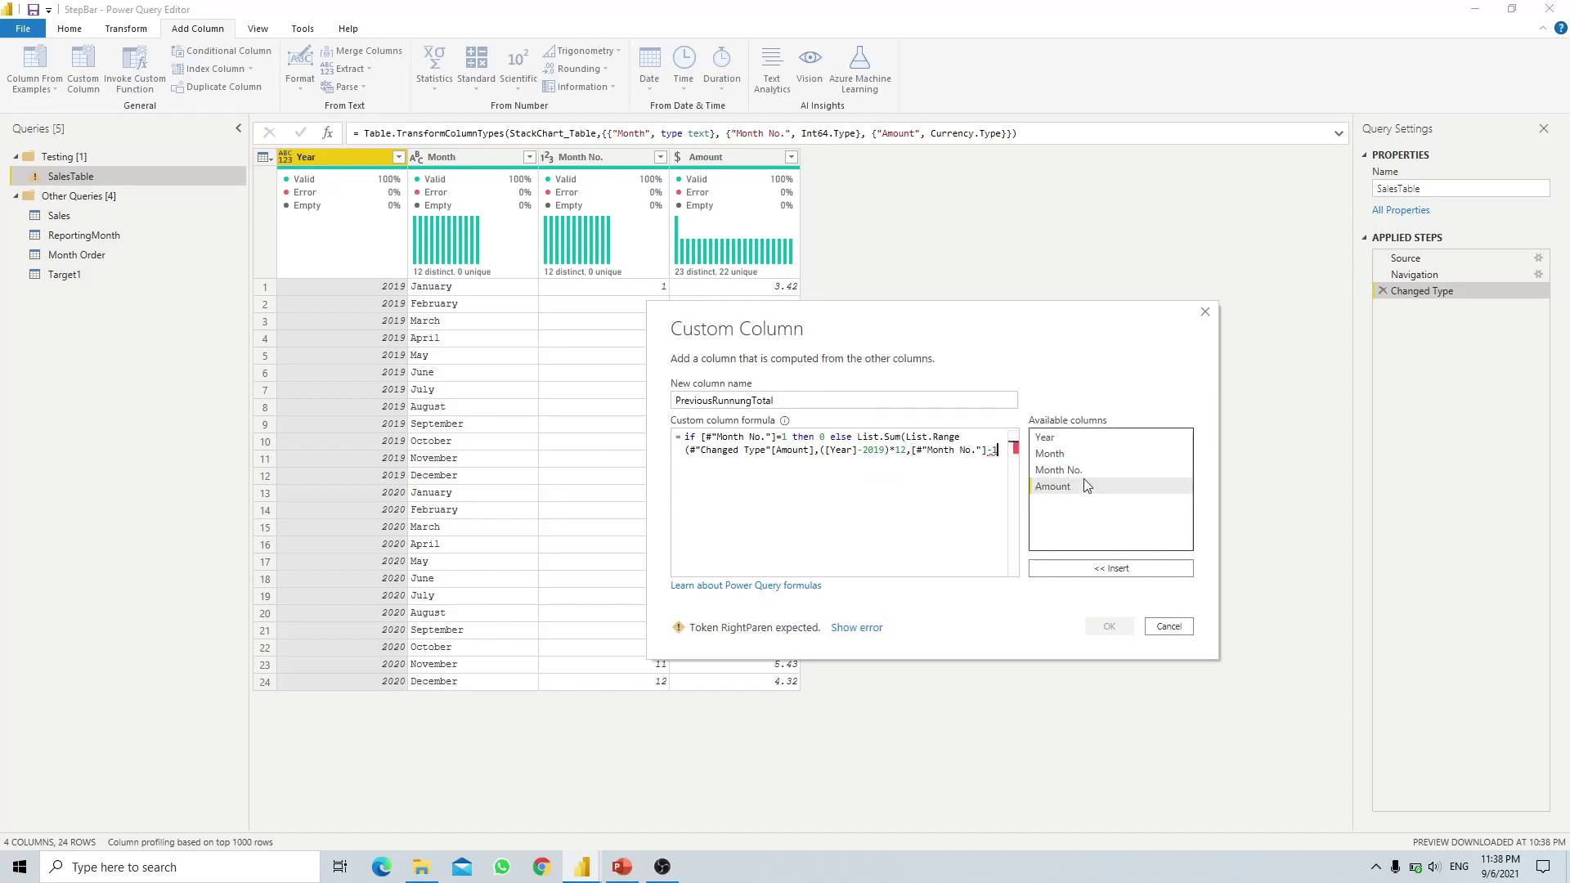
pyautogui.write('))')
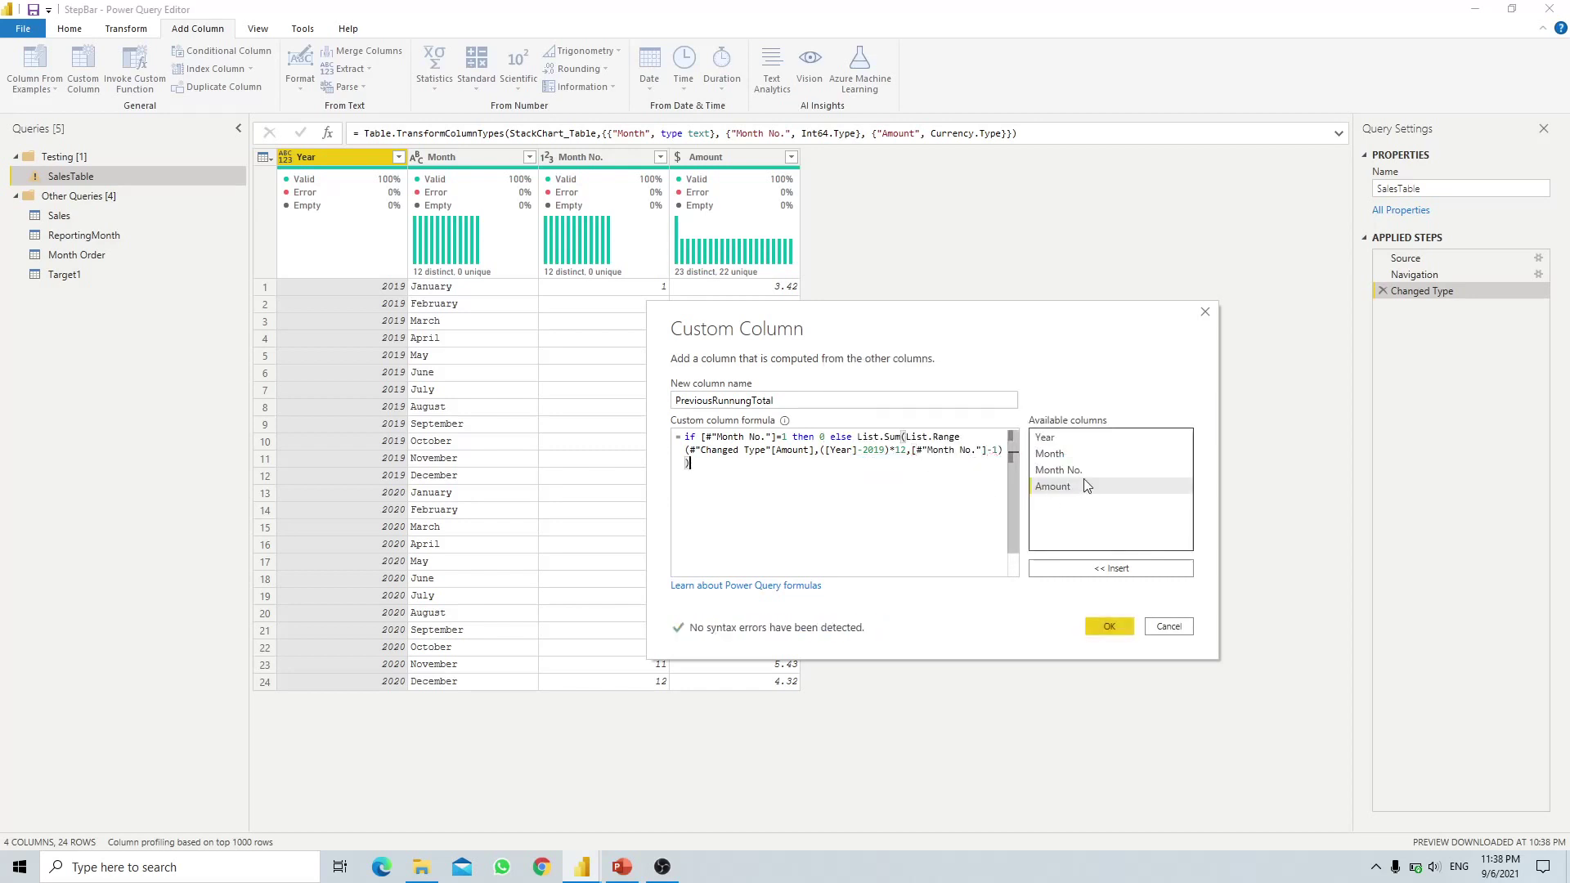
# - Confirm the PreviousRunnungTotal column, giving prior-month running totals that reset to 0 each January
pyautogui.click(1112, 626)
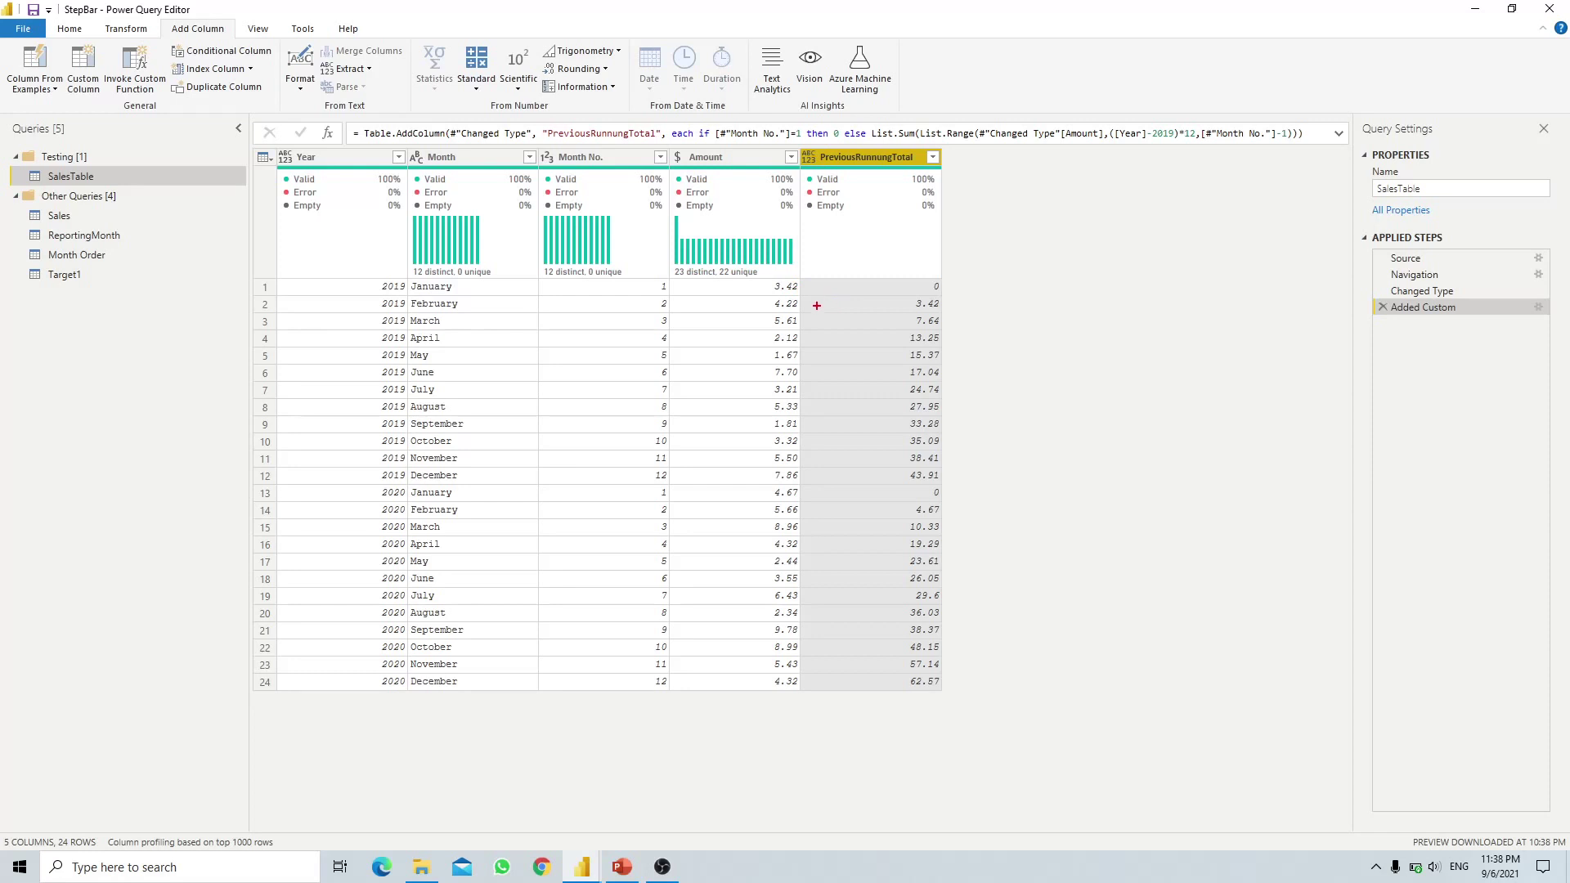
pyautogui.moveTo(797, 279)
pyautogui.mouseDown()
pyautogui.moveTo(760, 291)
pyautogui.moveTo(822, 296)
pyautogui.mouseUp()
pyautogui.moveTo(797, 271)
pyautogui.mouseDown()
pyautogui.moveTo(763, 276)
pyautogui.moveTo(747, 307)
pyautogui.moveTo(800, 308)
pyautogui.moveTo(801, 266)
pyautogui.moveTo(826, 312)
pyautogui.mouseUp()
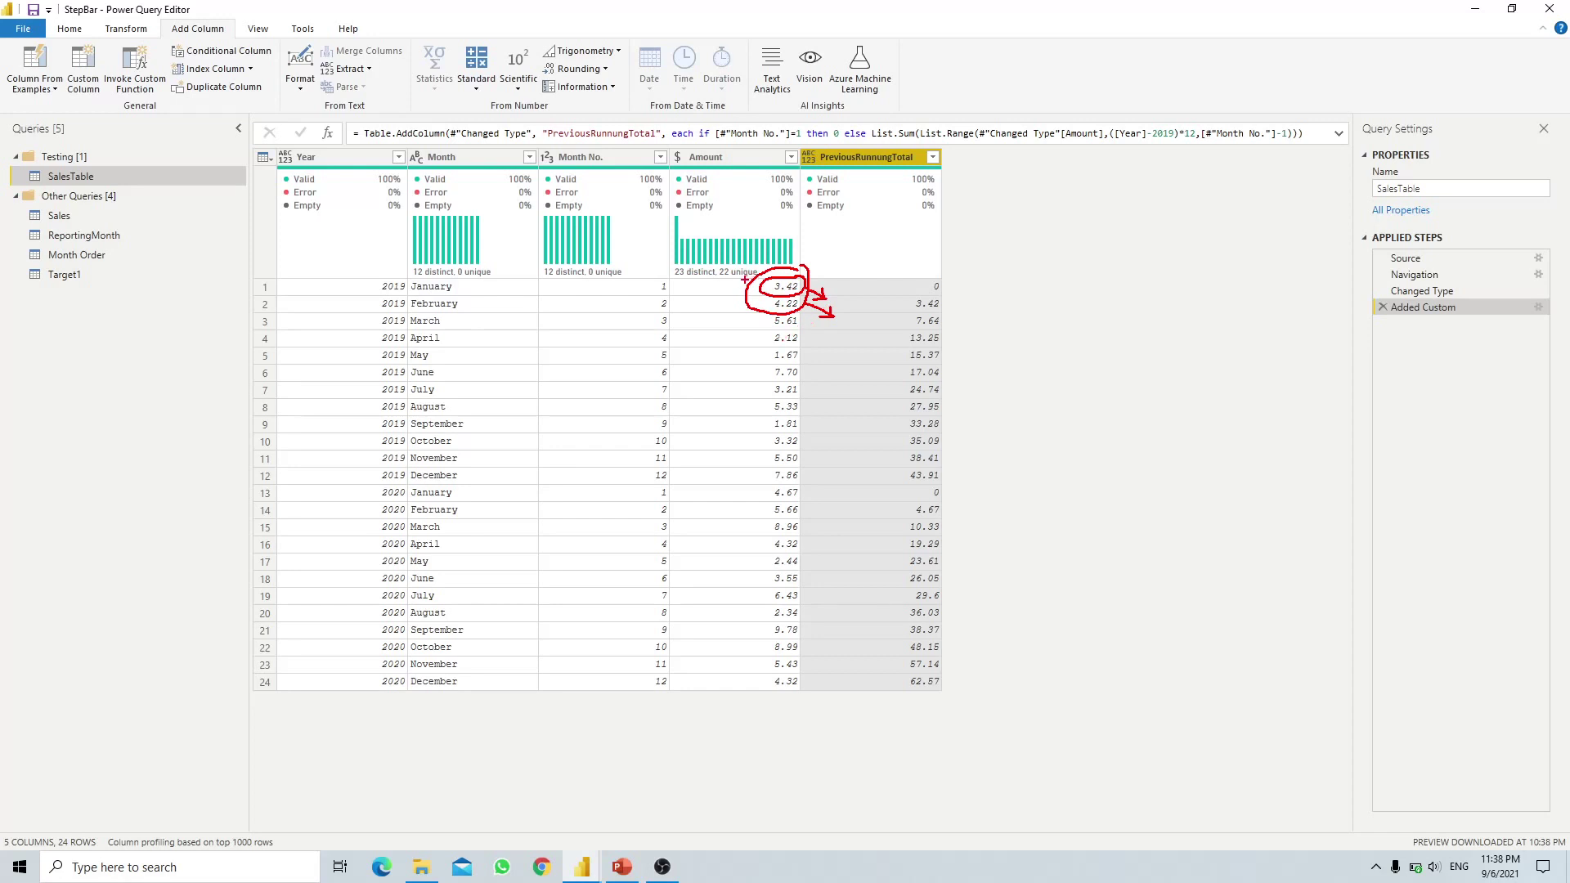
pyautogui.moveTo(748, 277)
pyautogui.mouseDown()
pyautogui.moveTo(751, 477)
pyautogui.moveTo(807, 484)
pyautogui.moveTo(808, 273)
pyautogui.moveTo(804, 257)
pyautogui.moveTo(751, 272)
pyautogui.mouseUp()
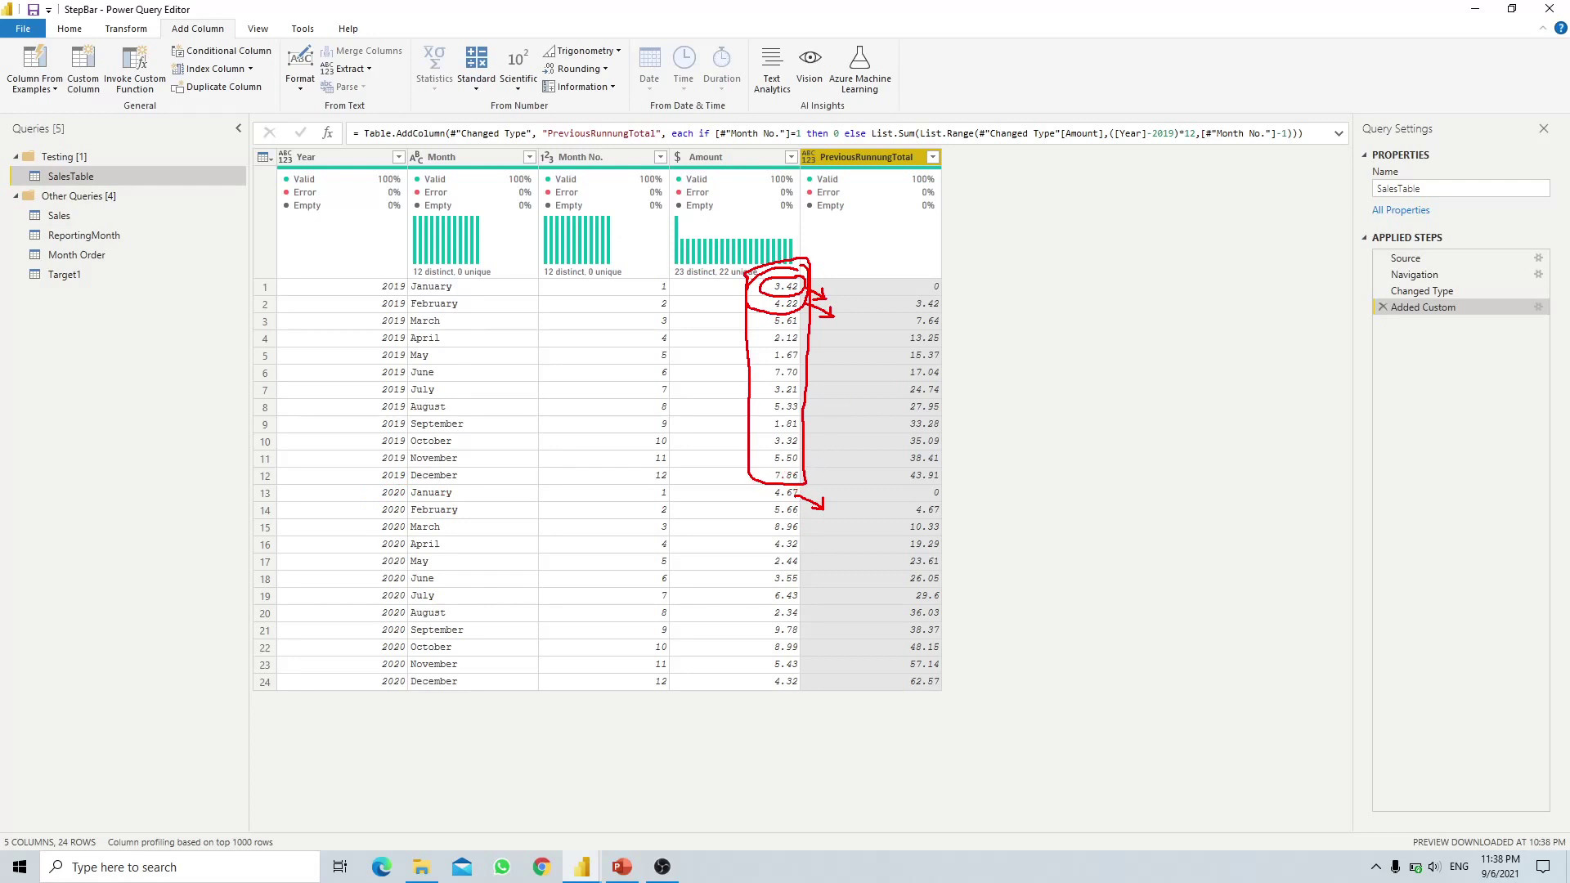
pyautogui.press('Escape')
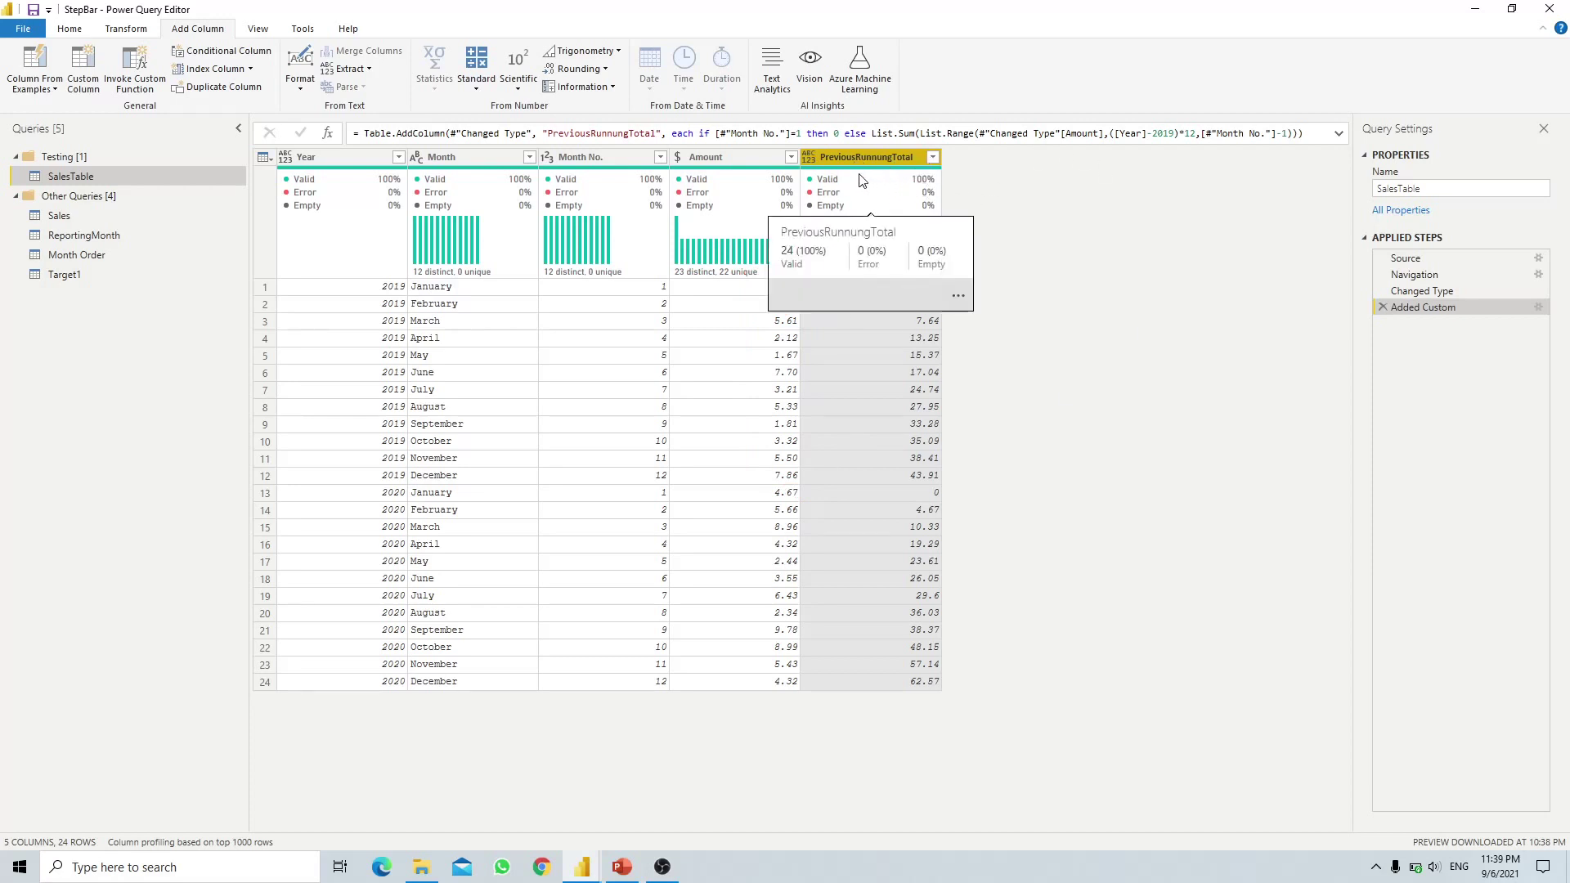
# - Unpivot Amount and PreviousRunnungTotal into Attribute and Value columns
pyautogui.click(760, 159)
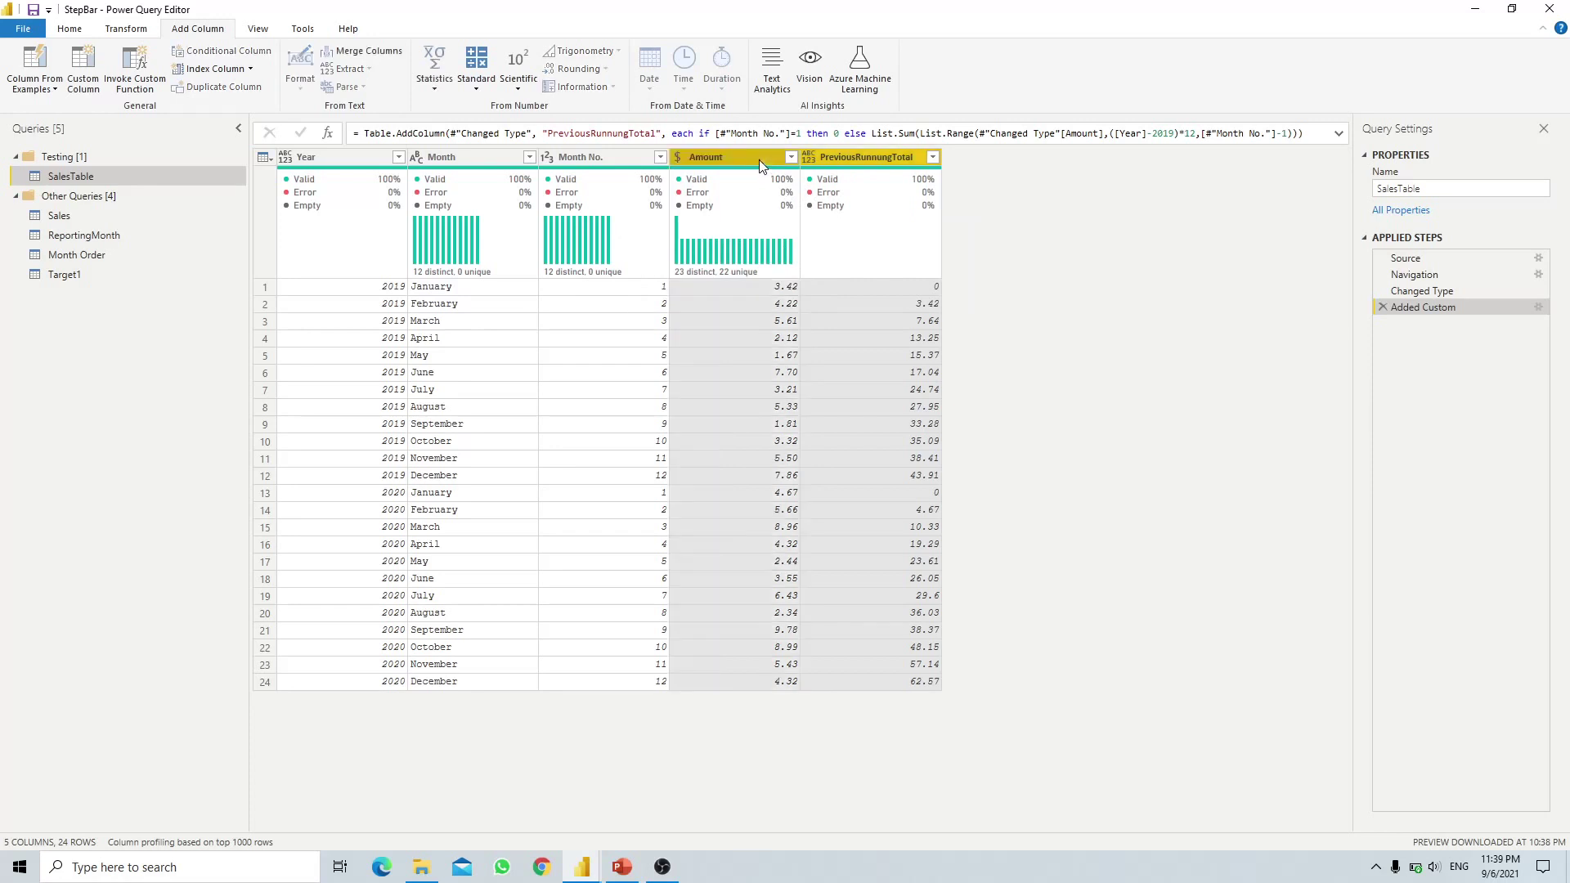
pyautogui.rightClick(759, 159)
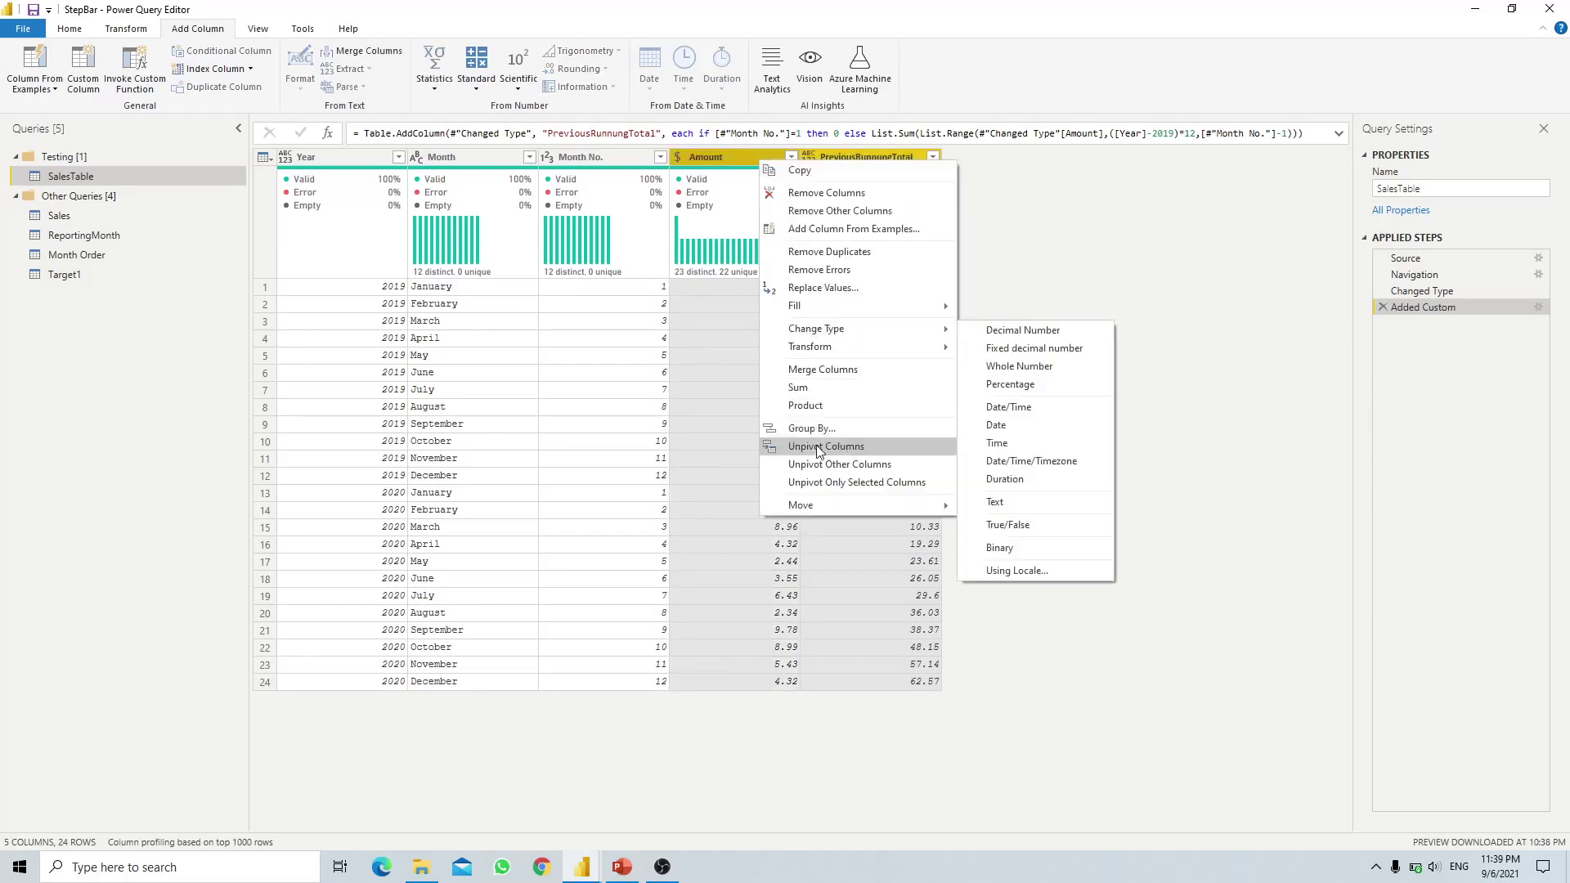
pyautogui.click(813, 482)
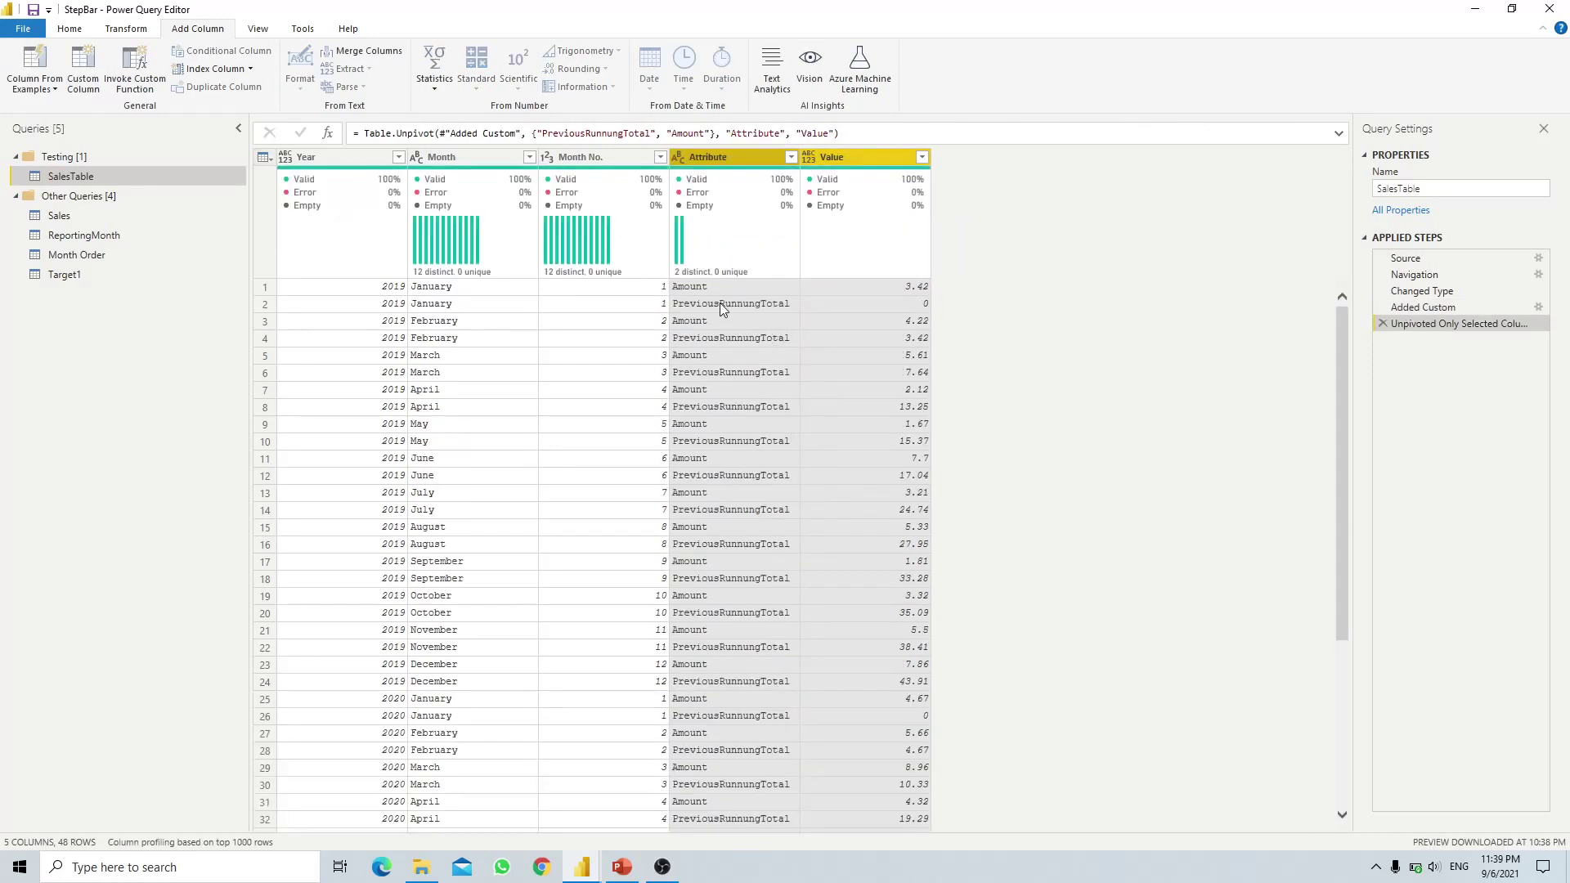
# - Replace PreviousRunnungTotal in the Attribute column with a blank
pyautogui.click(721, 305)
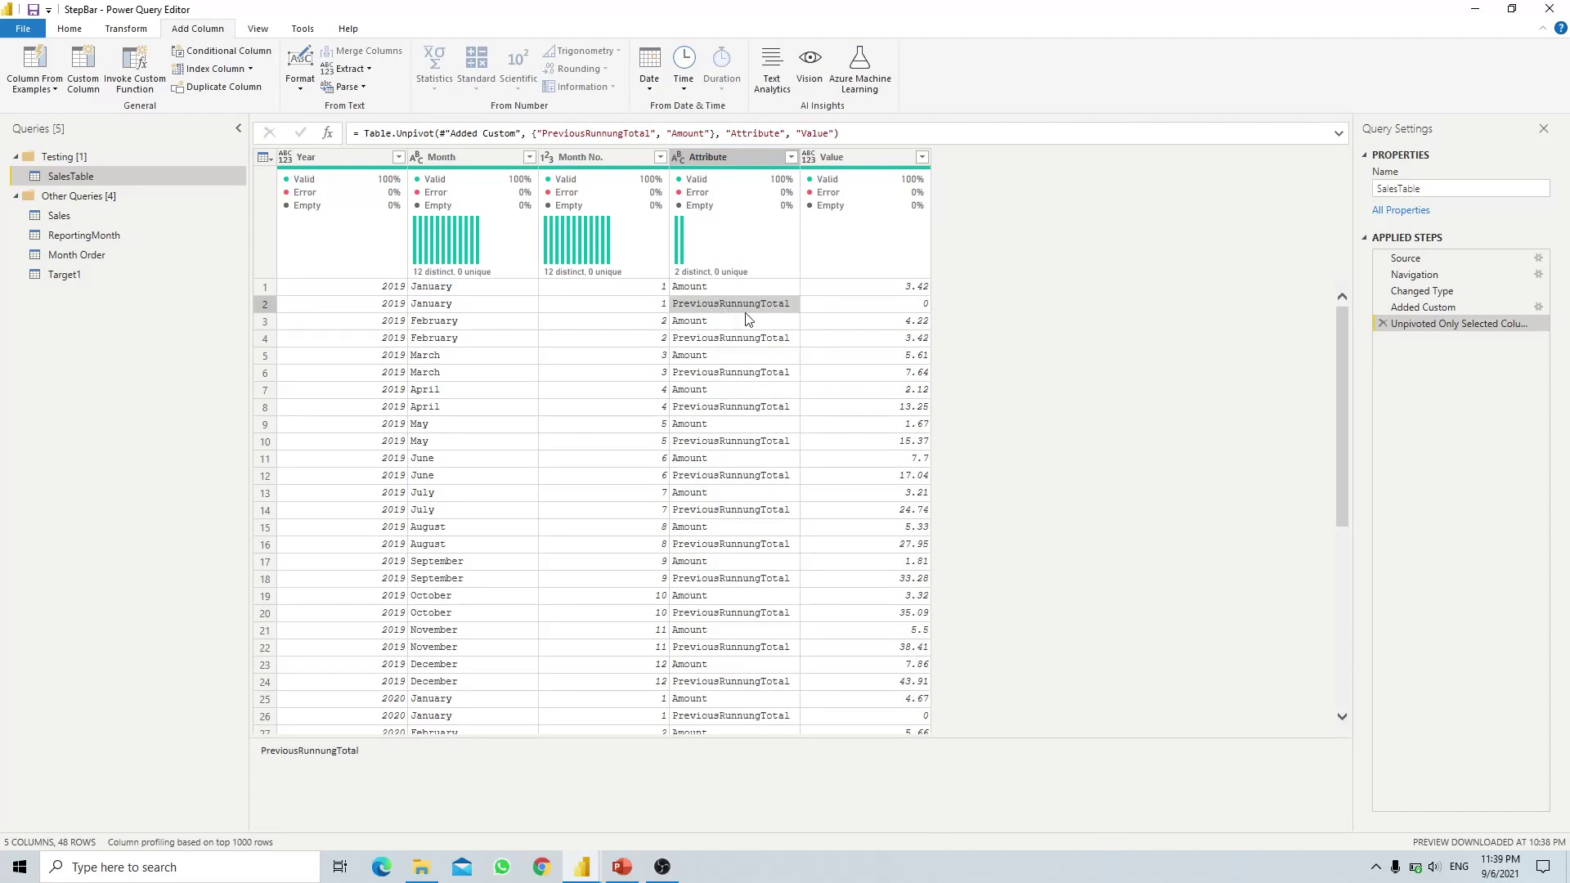
pyautogui.rightClick(742, 311)
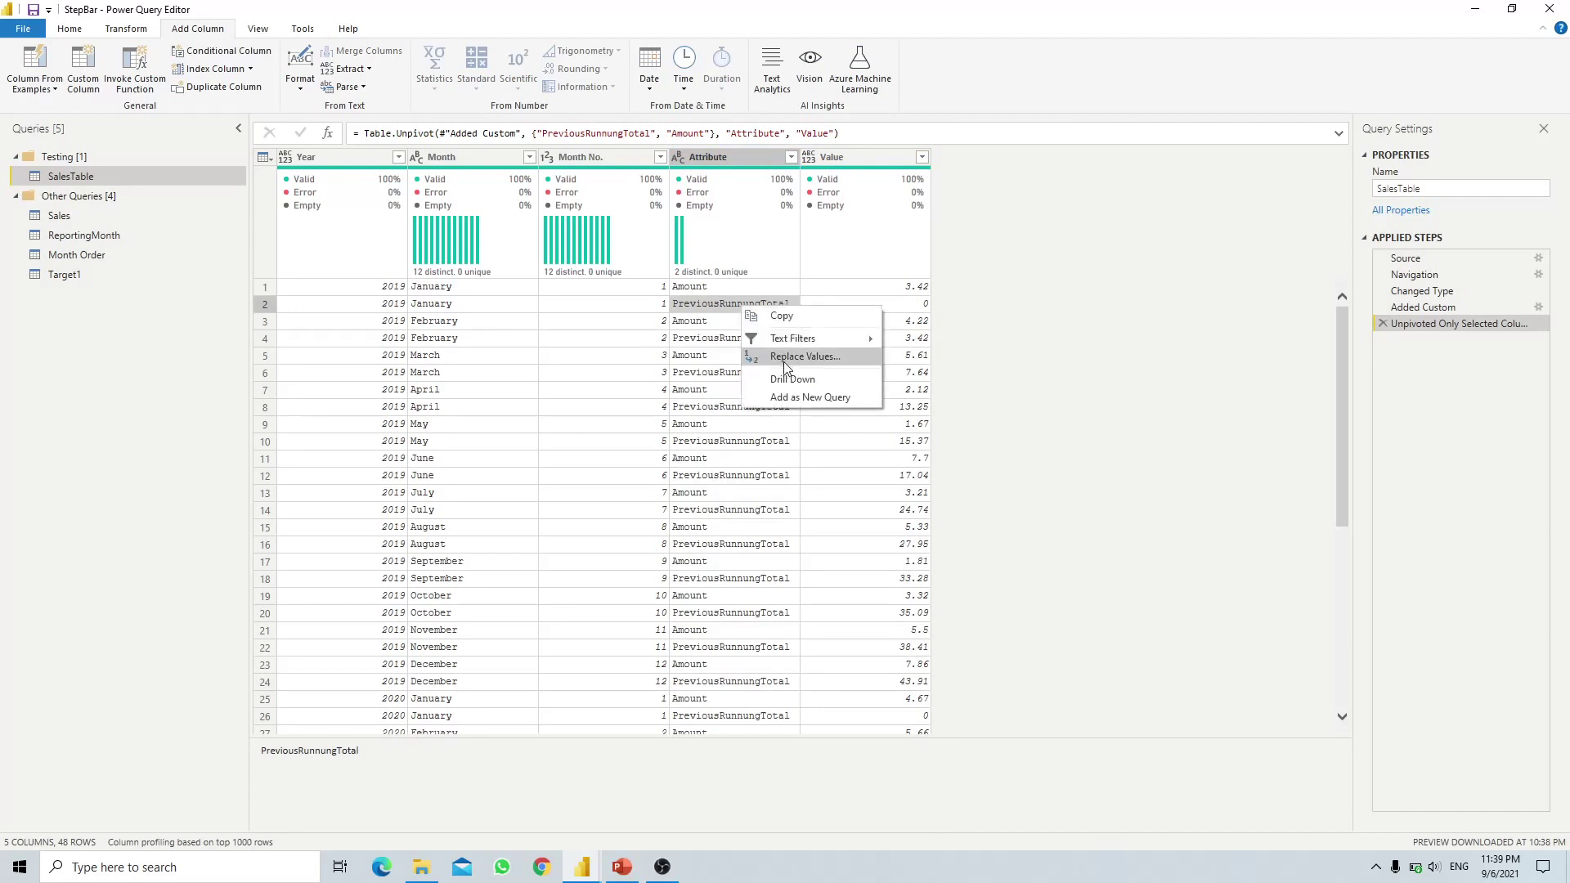
pyautogui.click(784, 359)
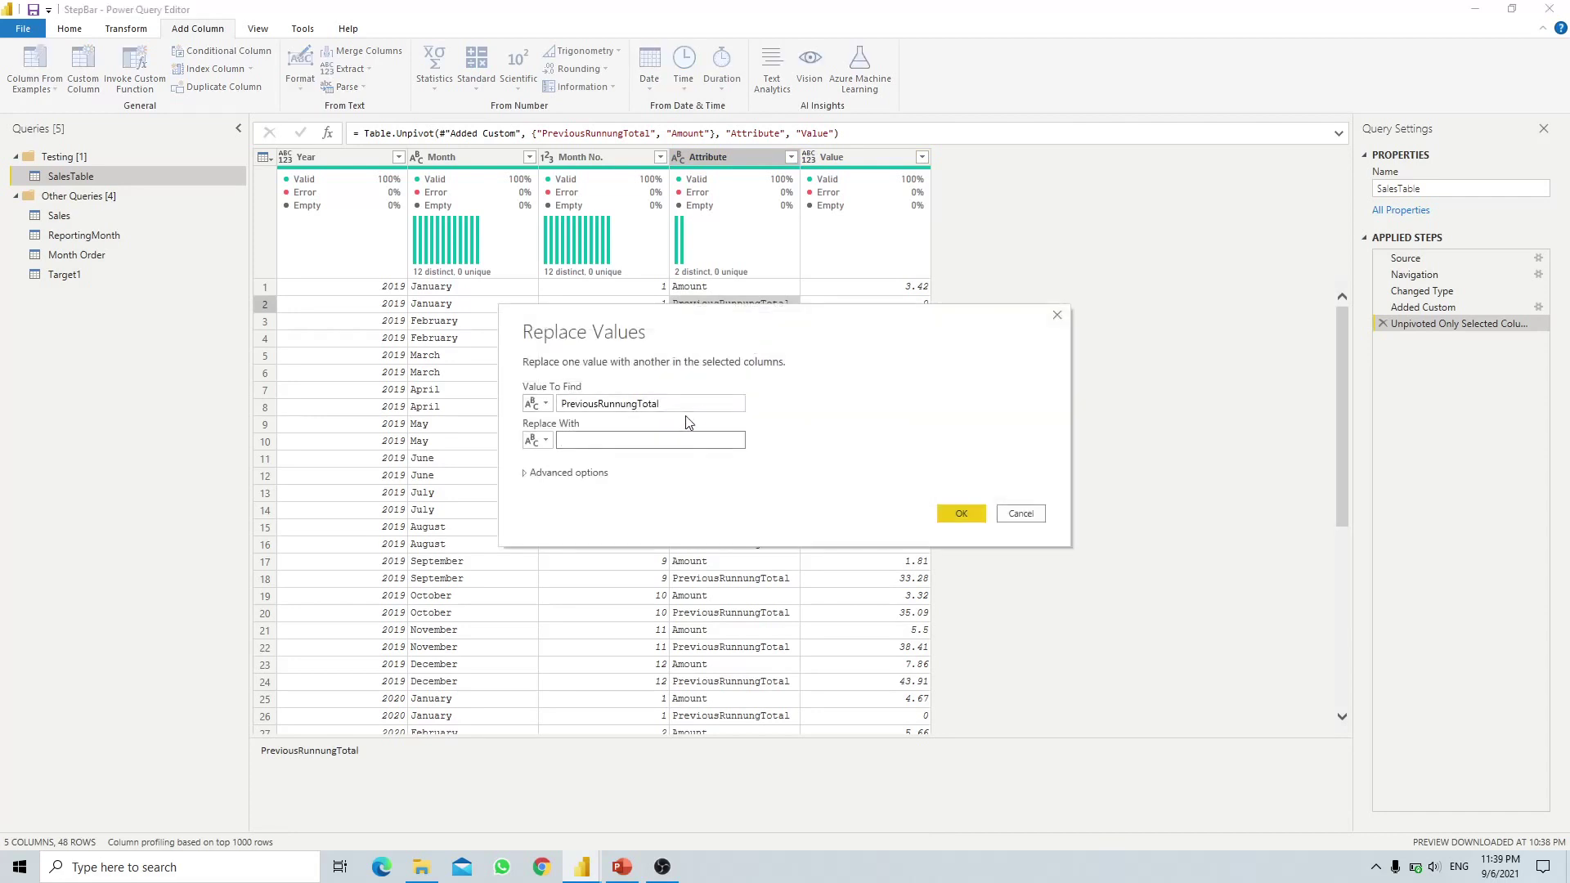
pyautogui.click(962, 514)
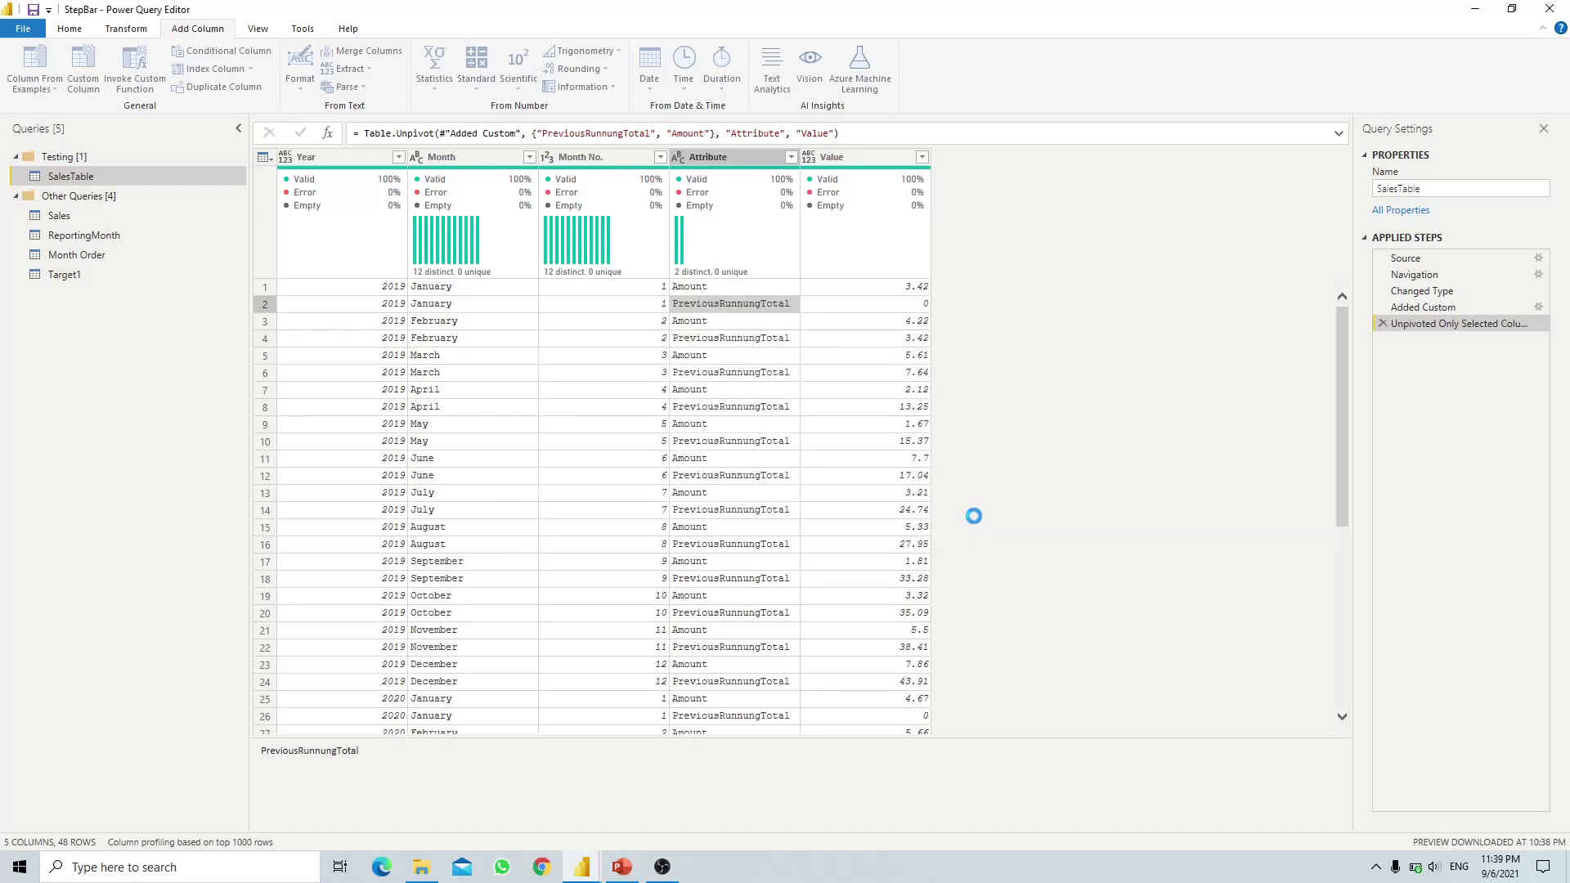
# - Replace Amount in the Attribute column with Monthly Sales
pyautogui.click(700, 286)
pyautogui.rightClick(699, 286)
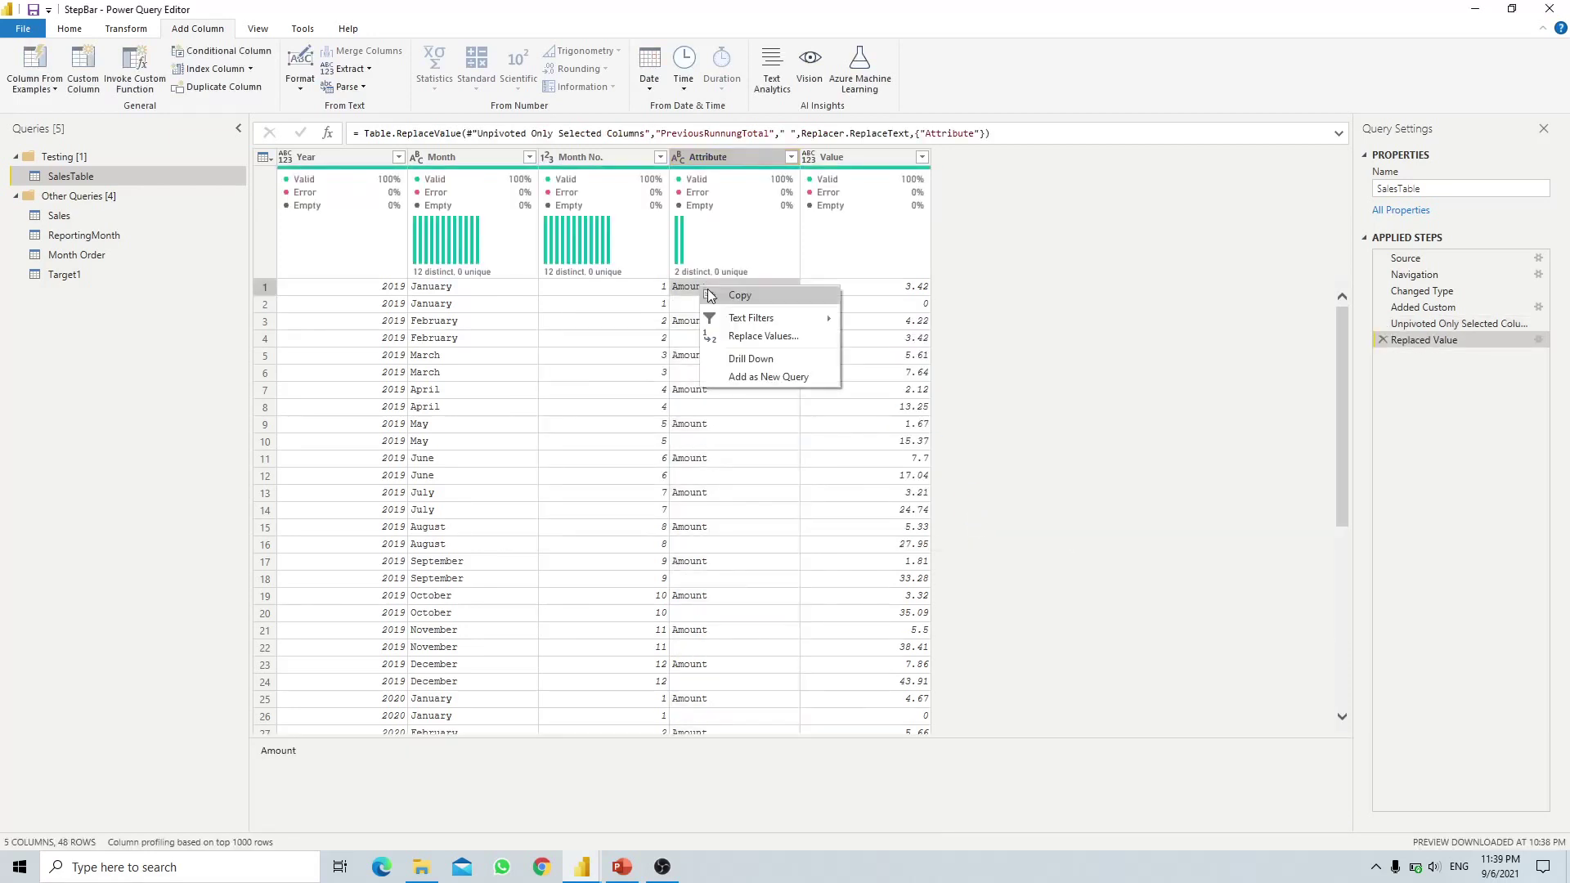
pyautogui.click(754, 337)
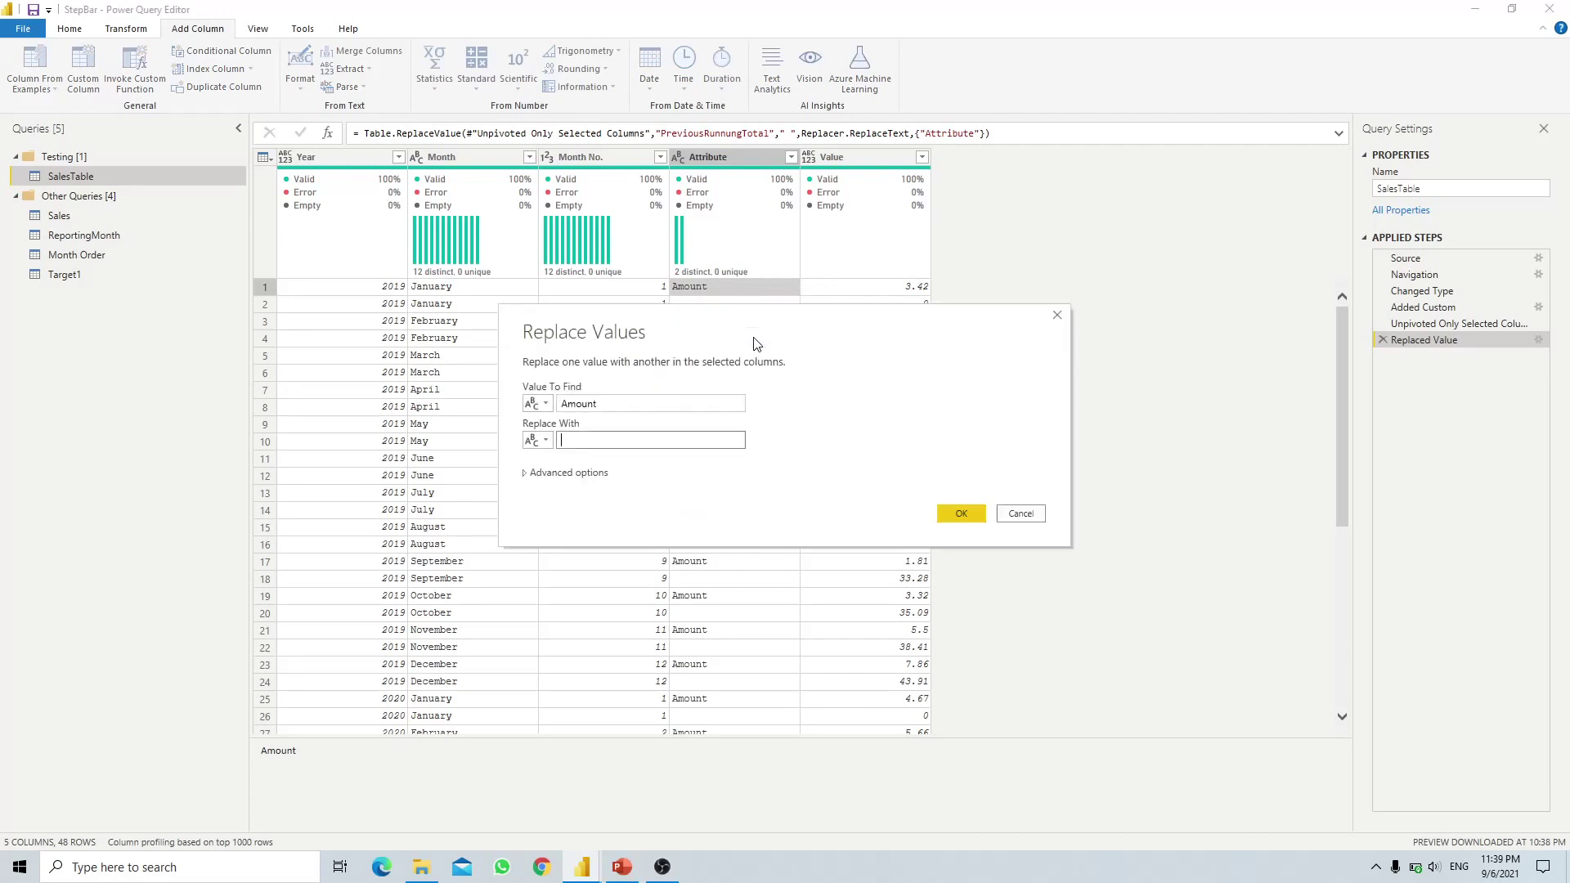
pyautogui.write('Monthly Sales')
pyautogui.click(961, 514)
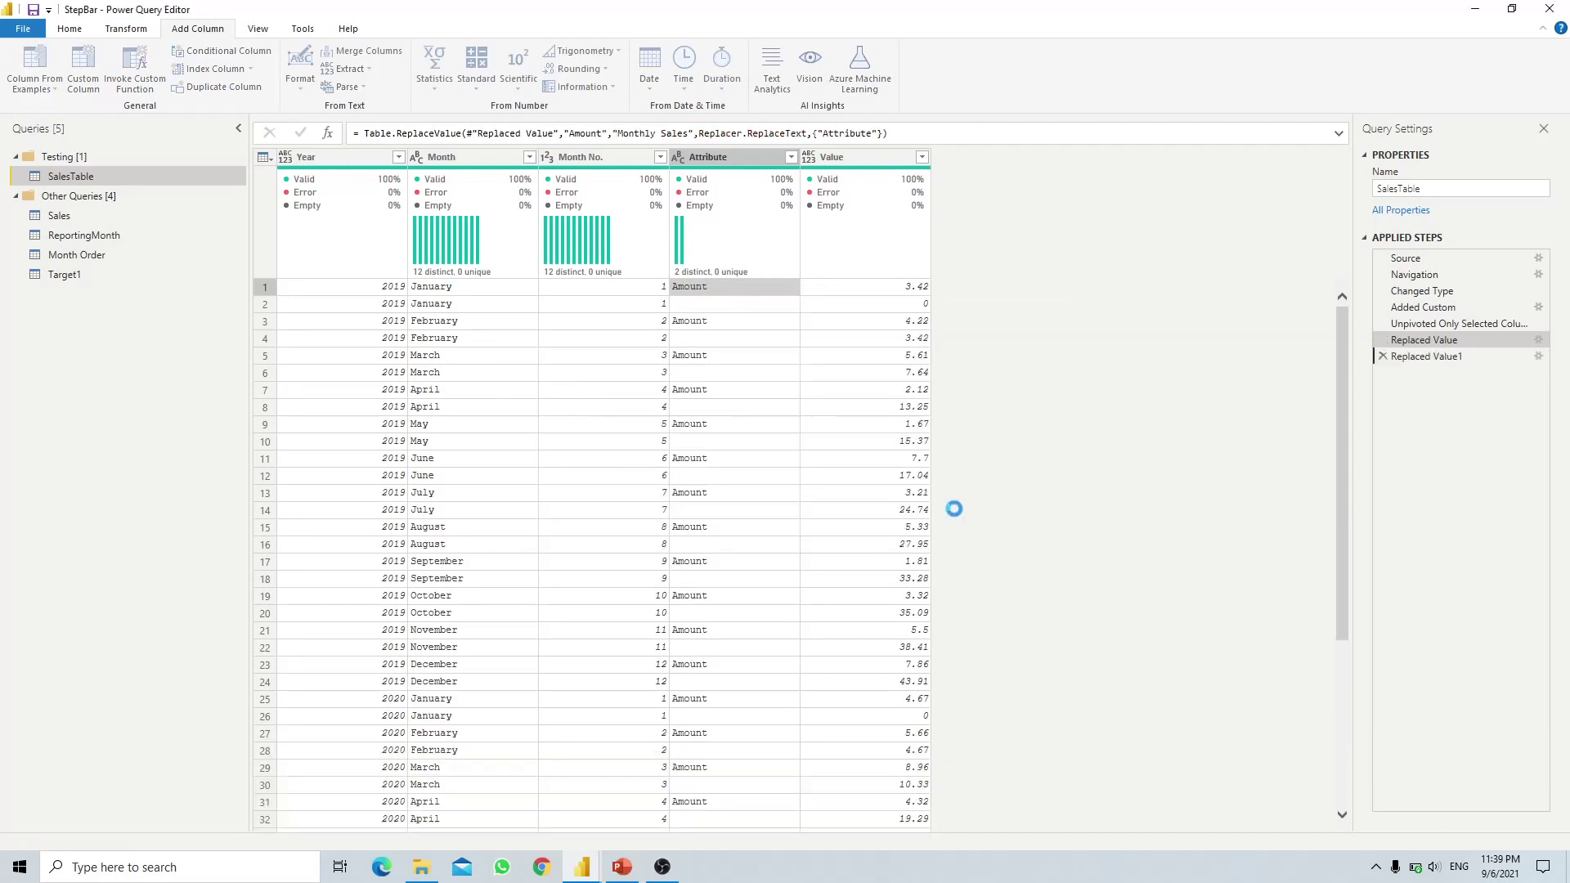
# - Set the Value column to Fixed decimal number and apply the query changes
pyautogui.click(865, 157)
pyautogui.rightClick(865, 157)
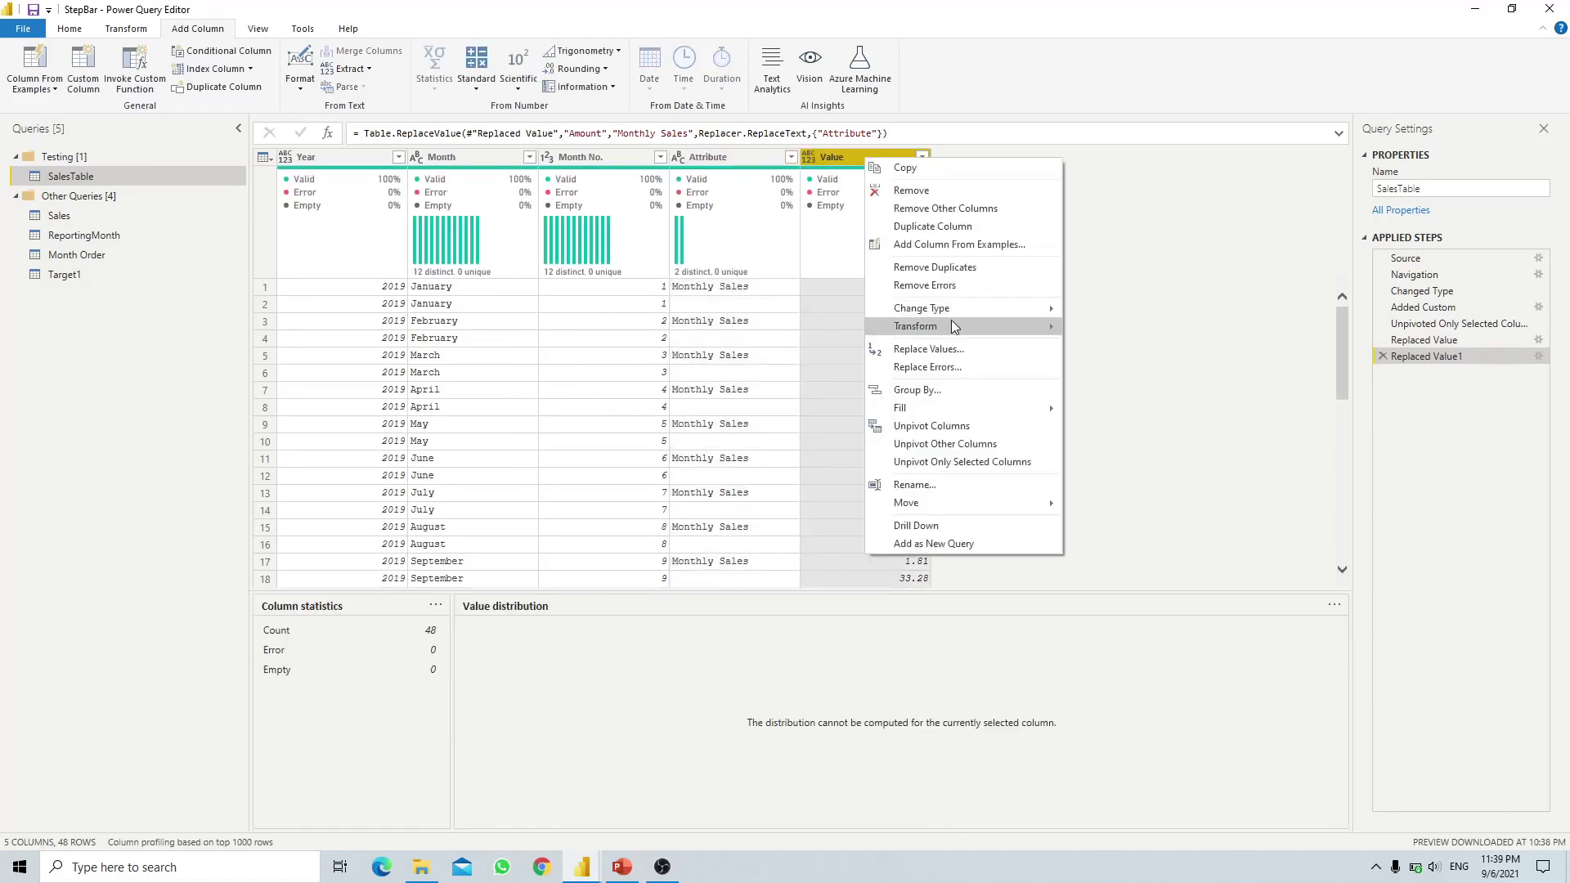
pyautogui.moveTo(955, 309)
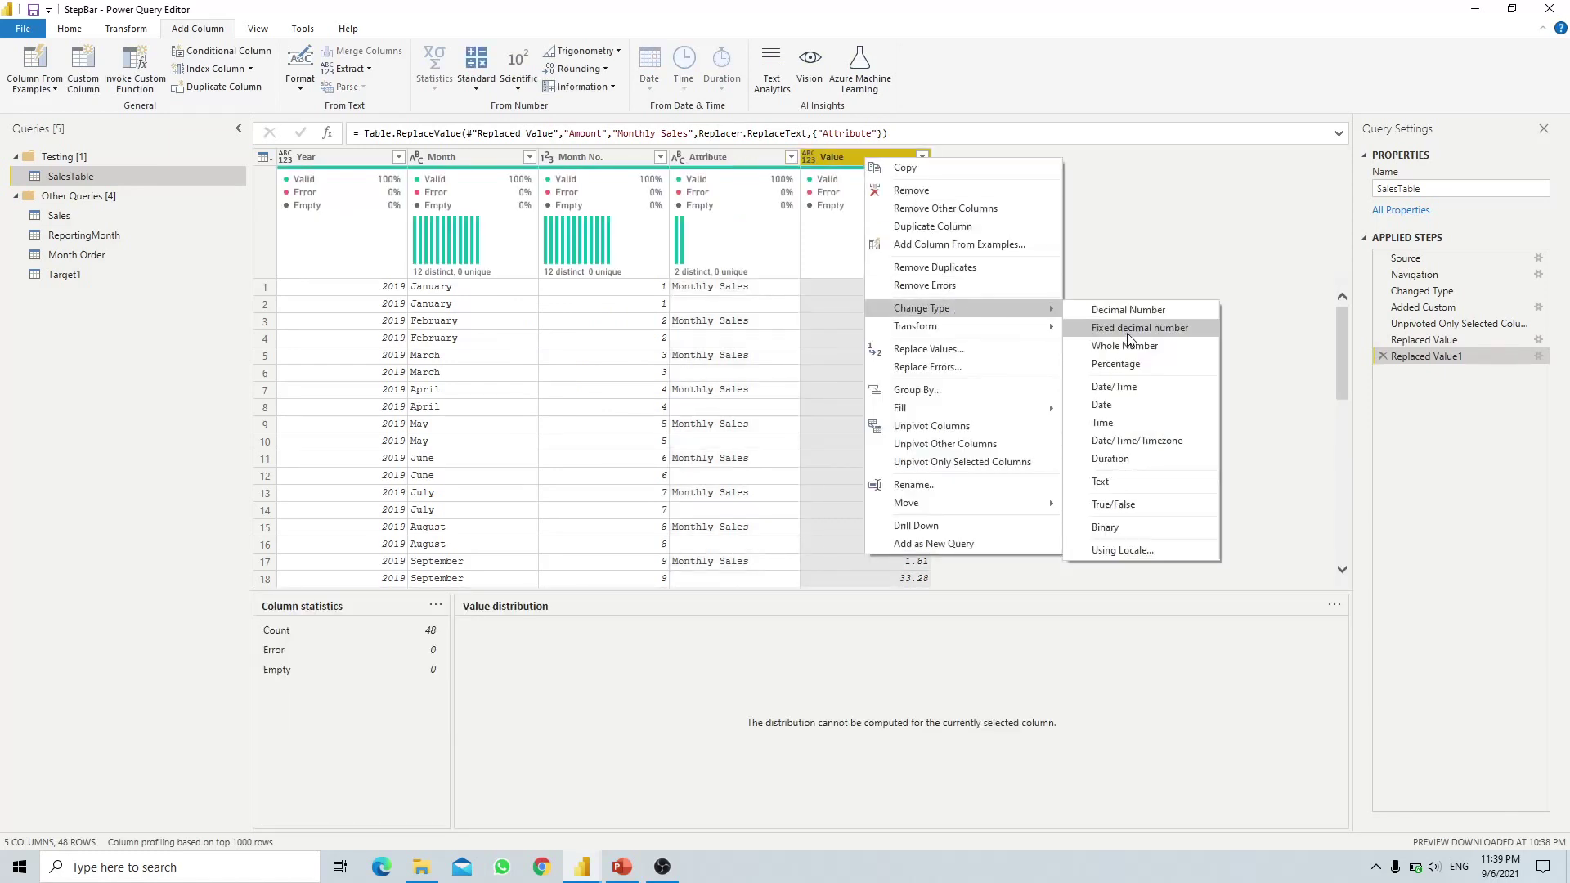
pyautogui.click(1127, 330)
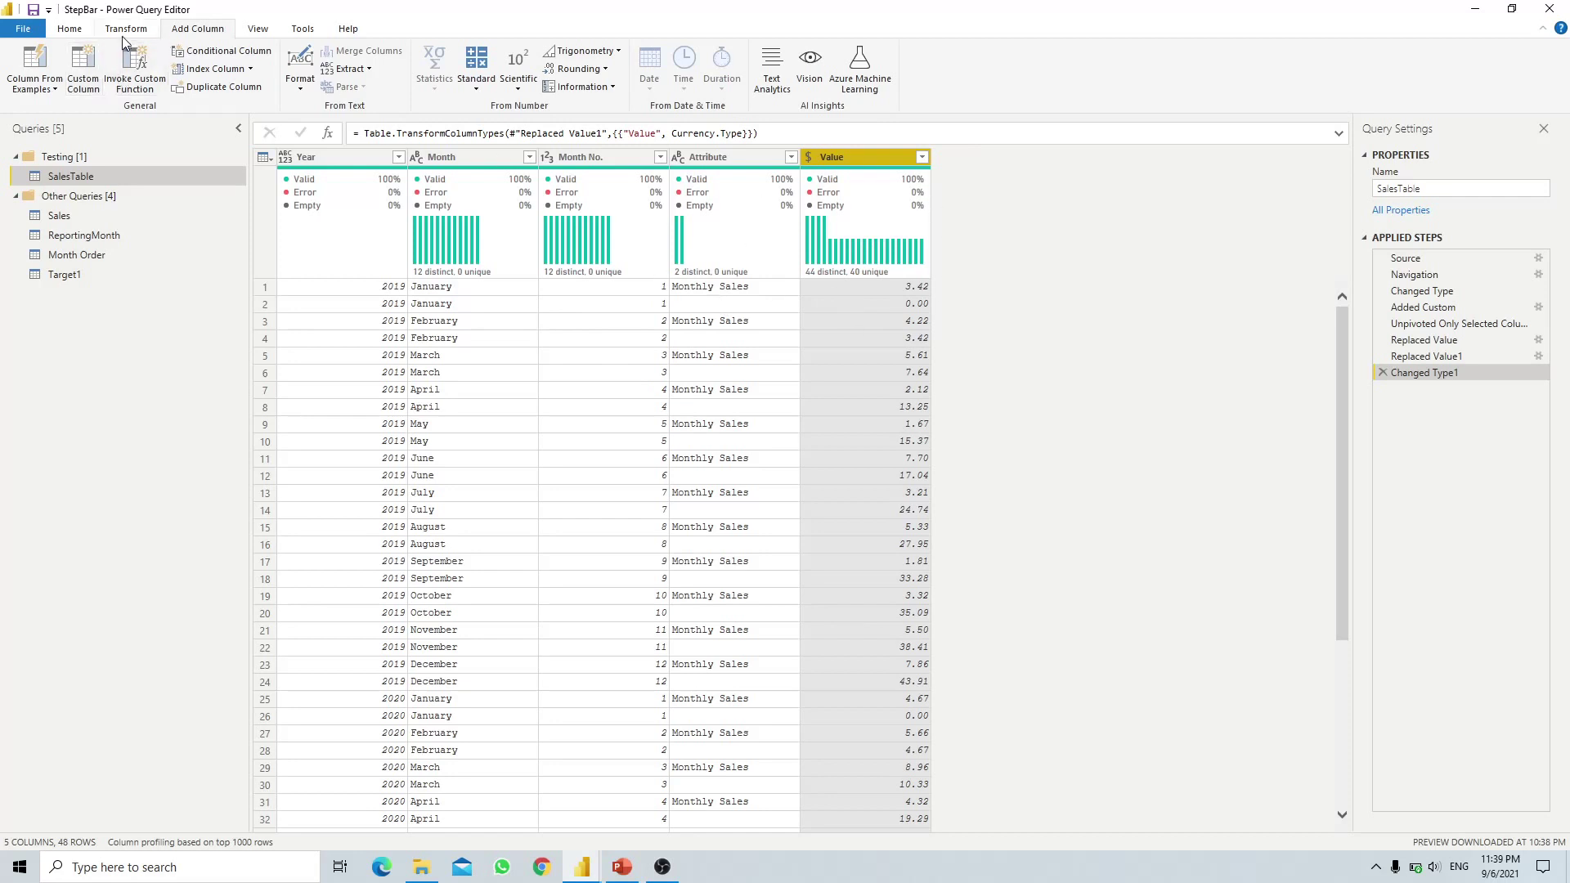
pyautogui.click(70, 28)
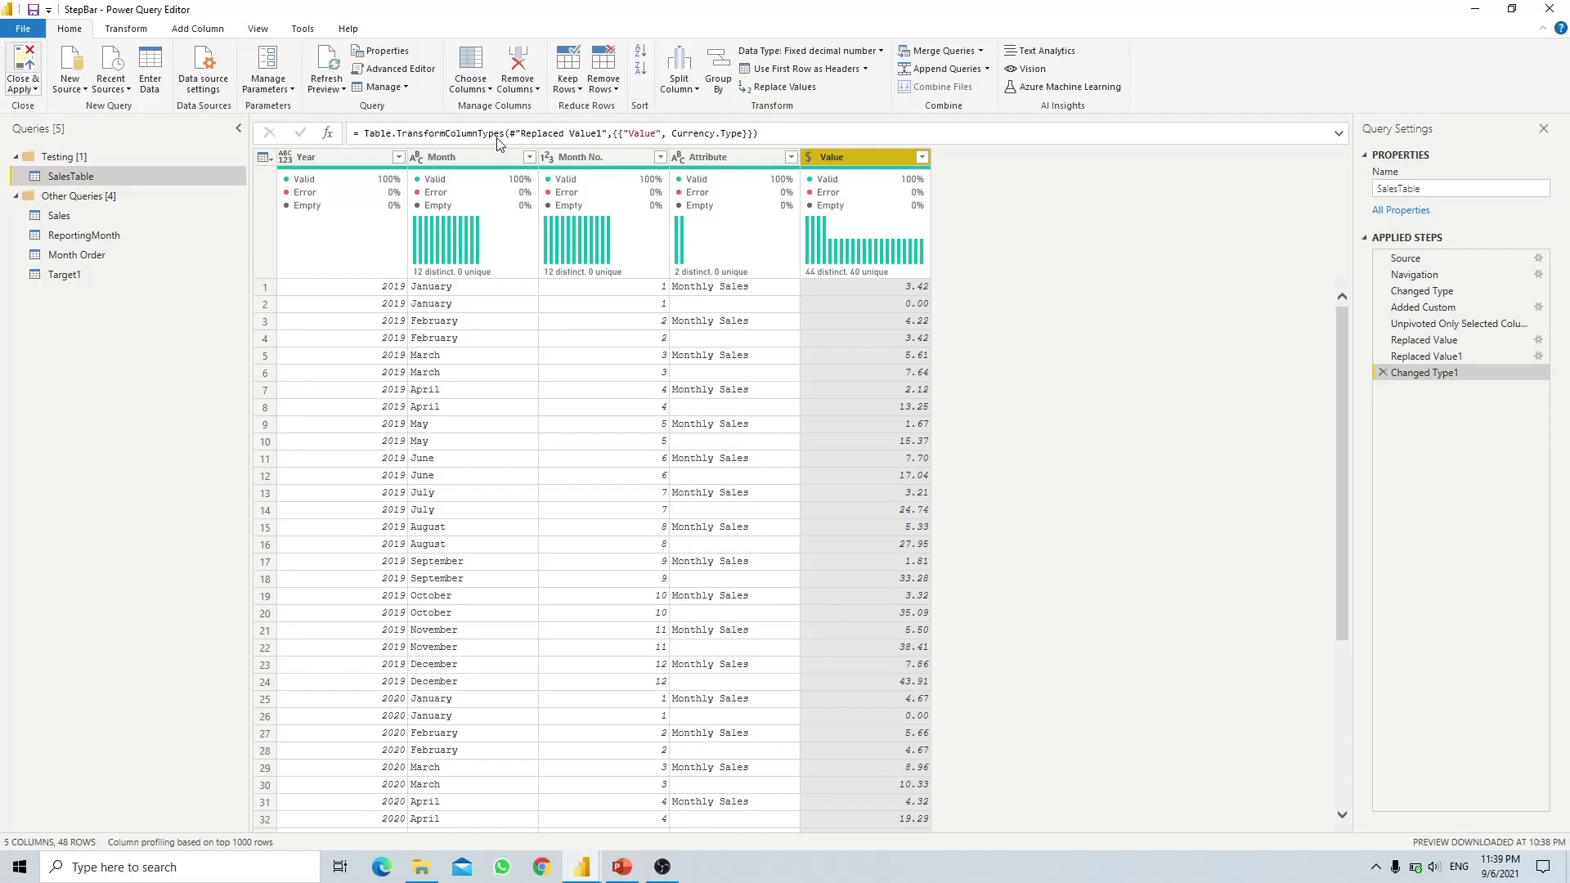
pyautogui.hotkey('alt', 'Tab')
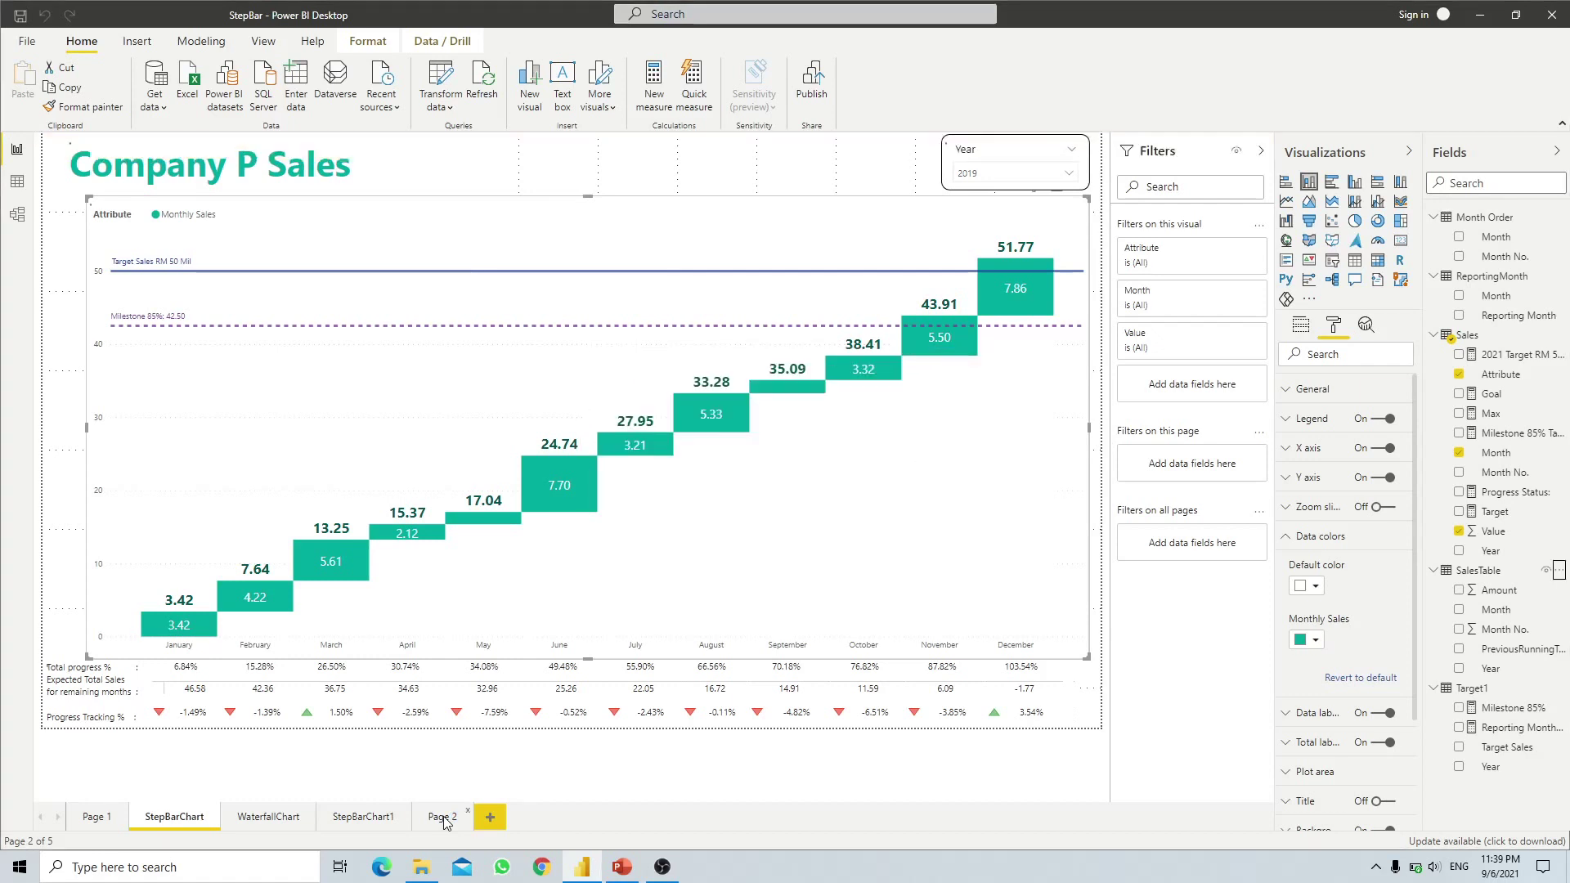
# - Add a stacked column chart on Page 2 and enlarge it to fill the canvas
pyautogui.click(443, 817)
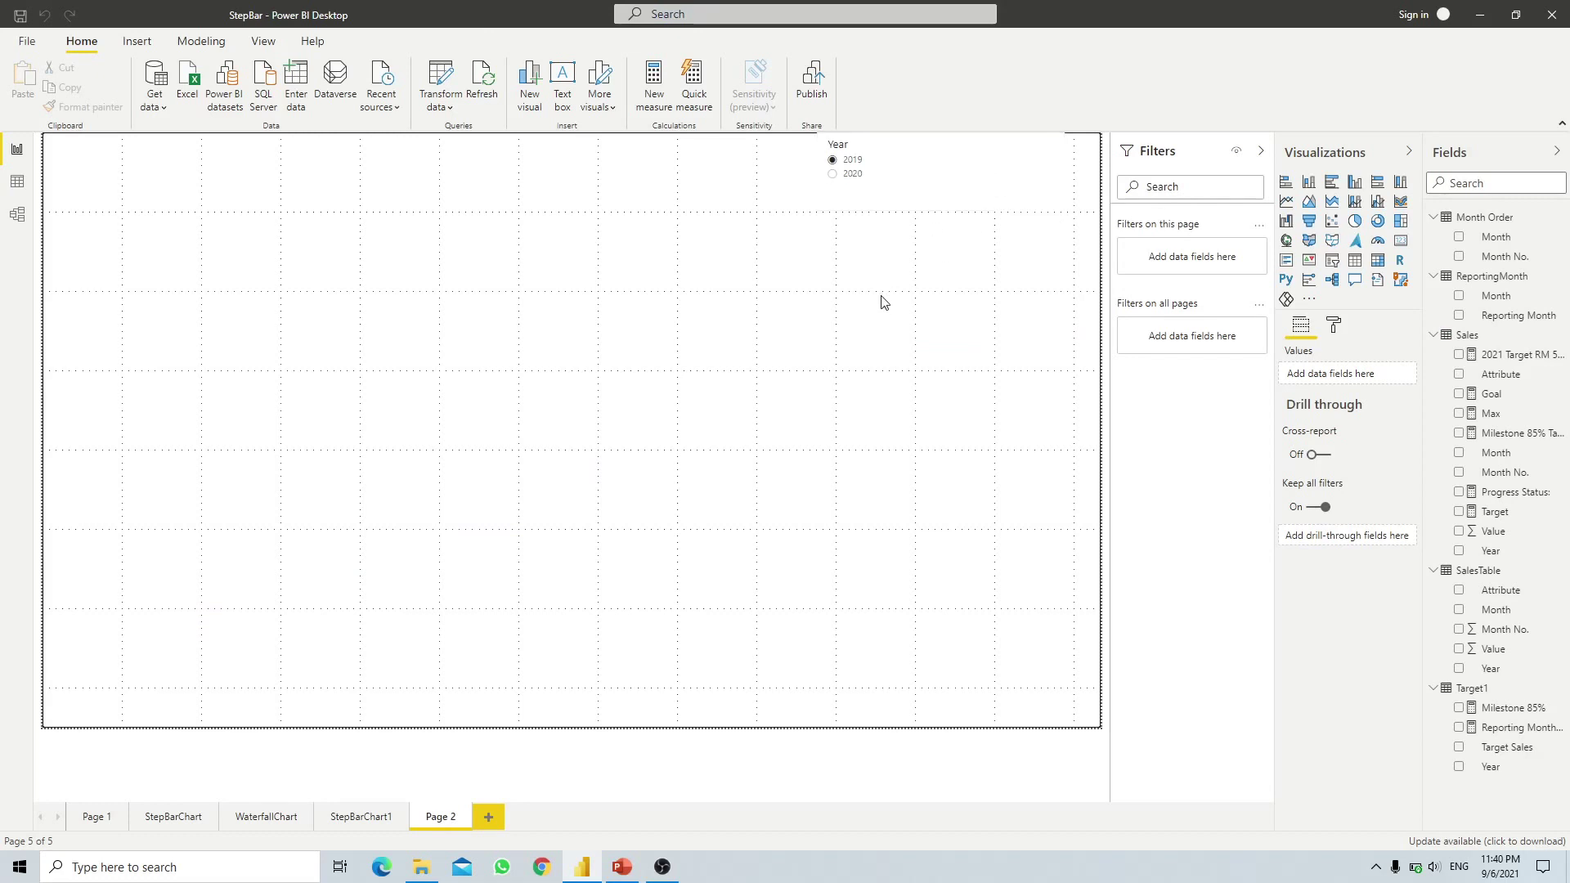
pyautogui.click(1311, 188)
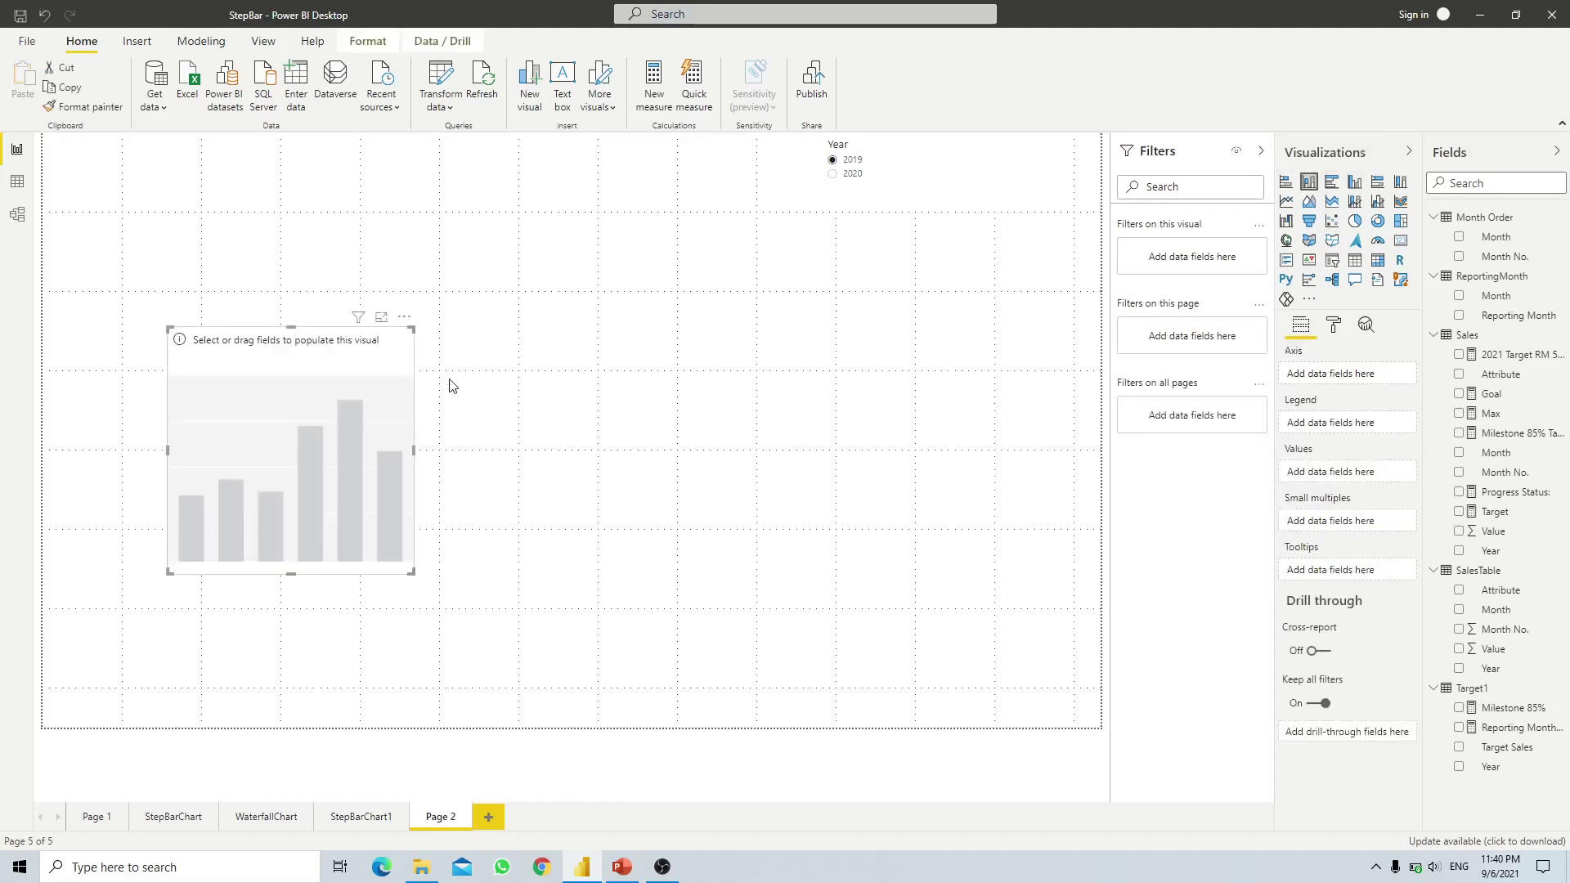
pyautogui.moveTo(366, 455); pyautogui.dragTo(1053, 614)
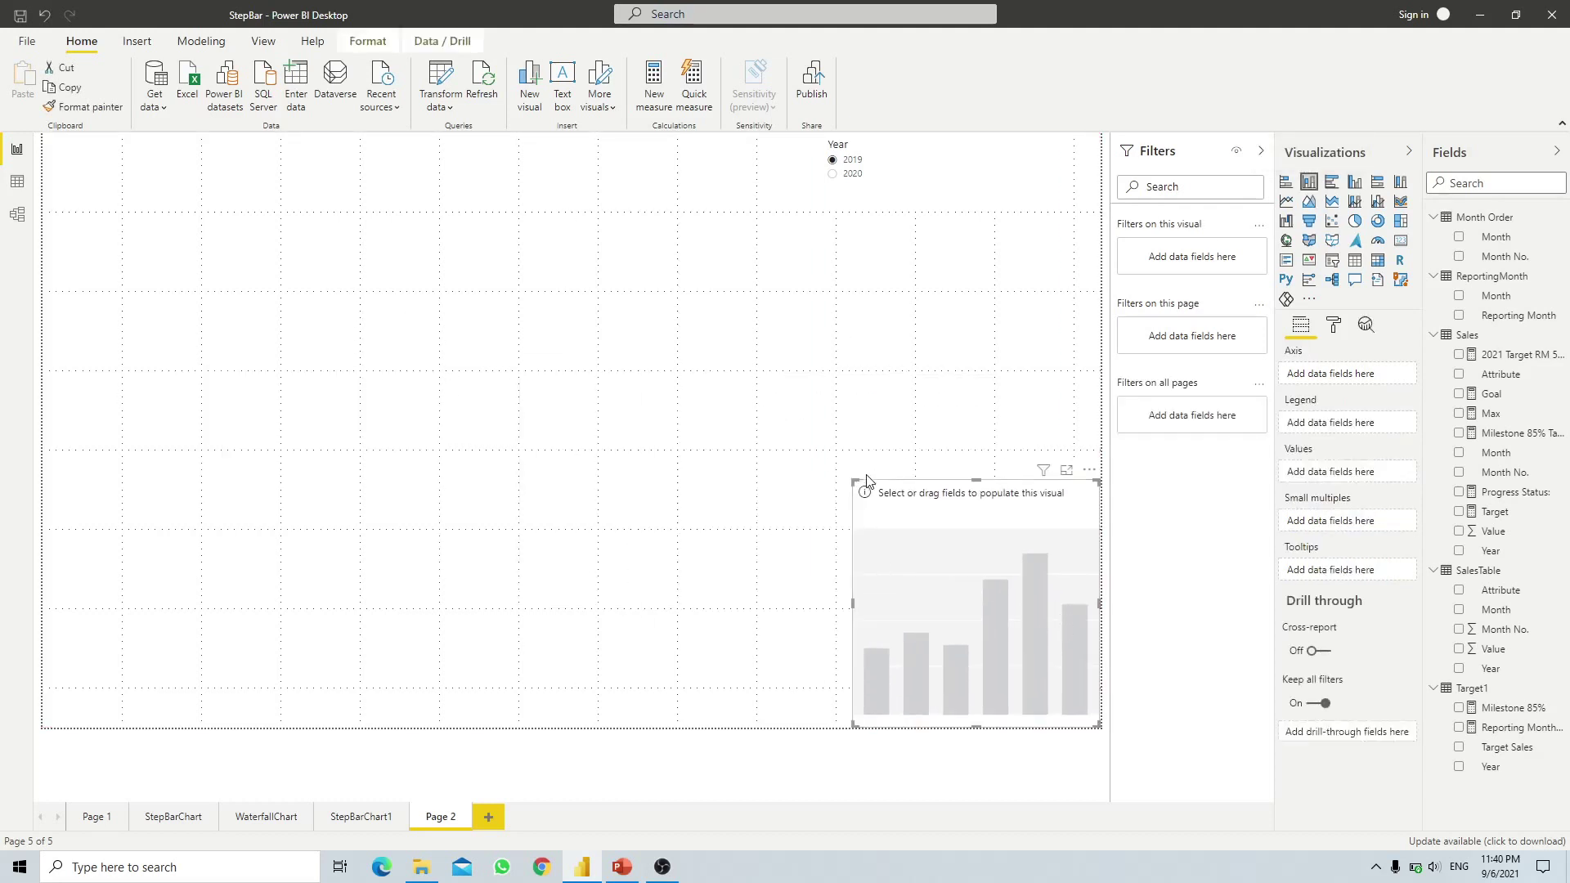
pyautogui.moveTo(851, 477); pyautogui.dragTo(4, 217)
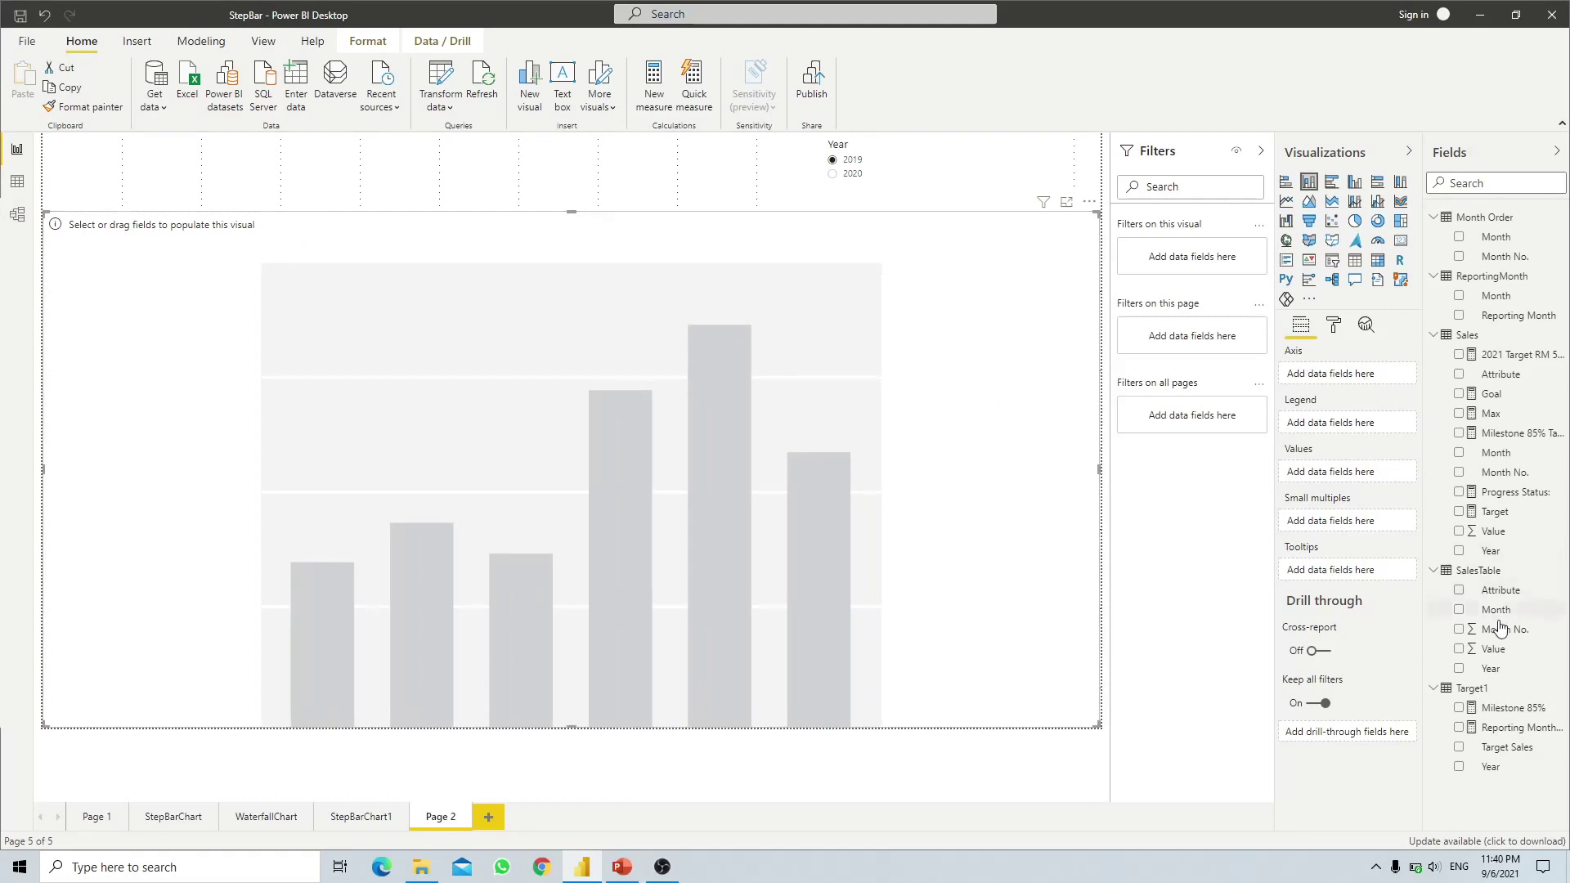
# - Put Month on Axis, Attribute on Legend and Value on Values
pyautogui.moveTo(1496, 615); pyautogui.dragTo(1340, 375)
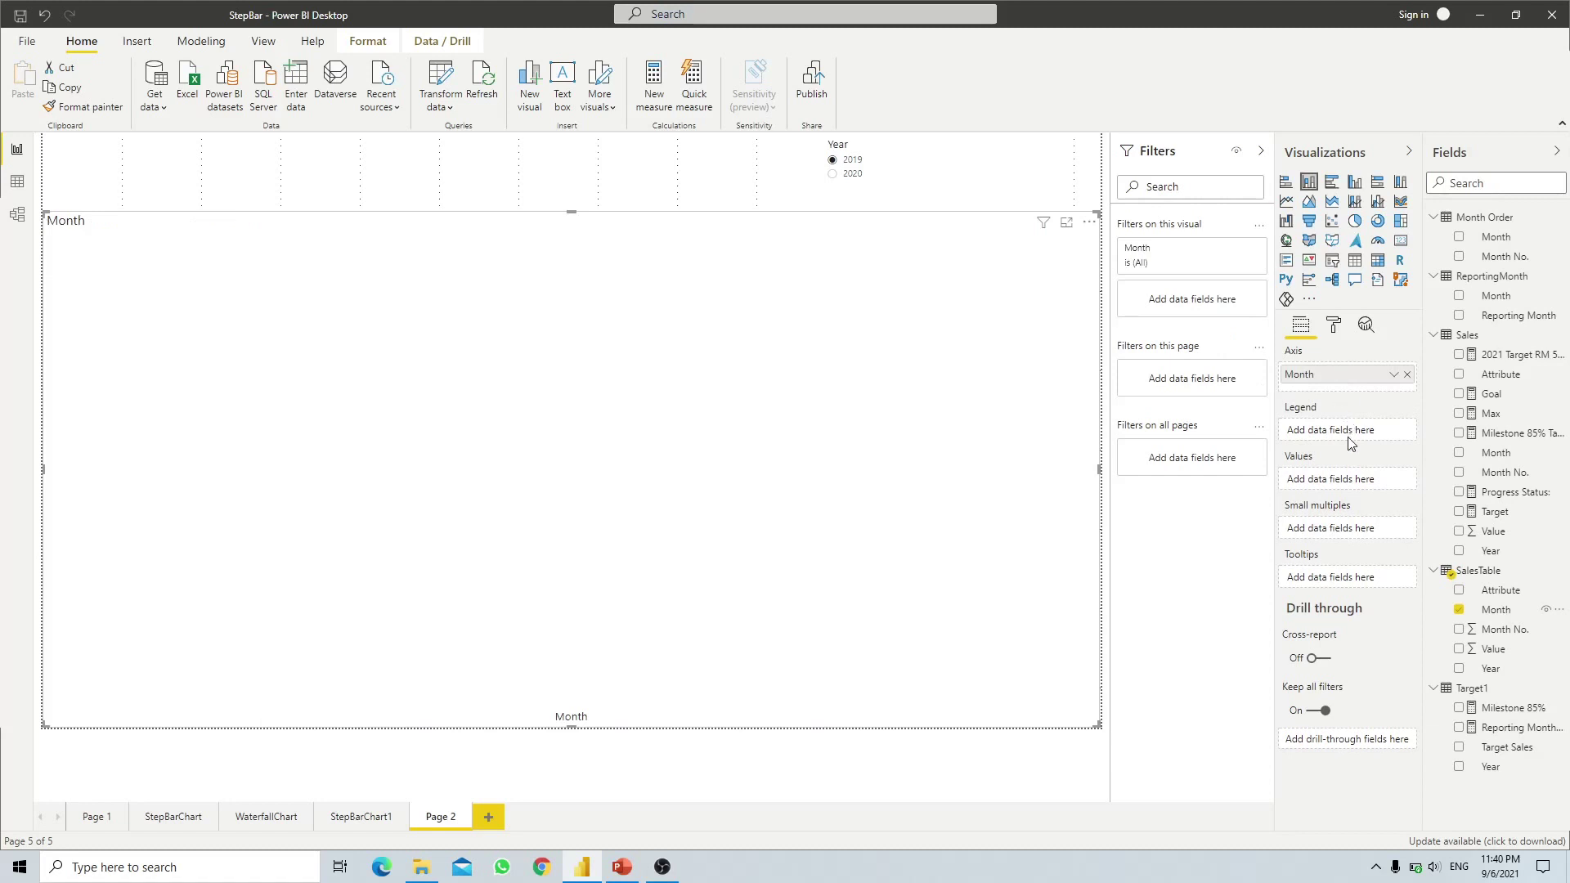
pyautogui.moveTo(1493, 591); pyautogui.dragTo(1349, 432)
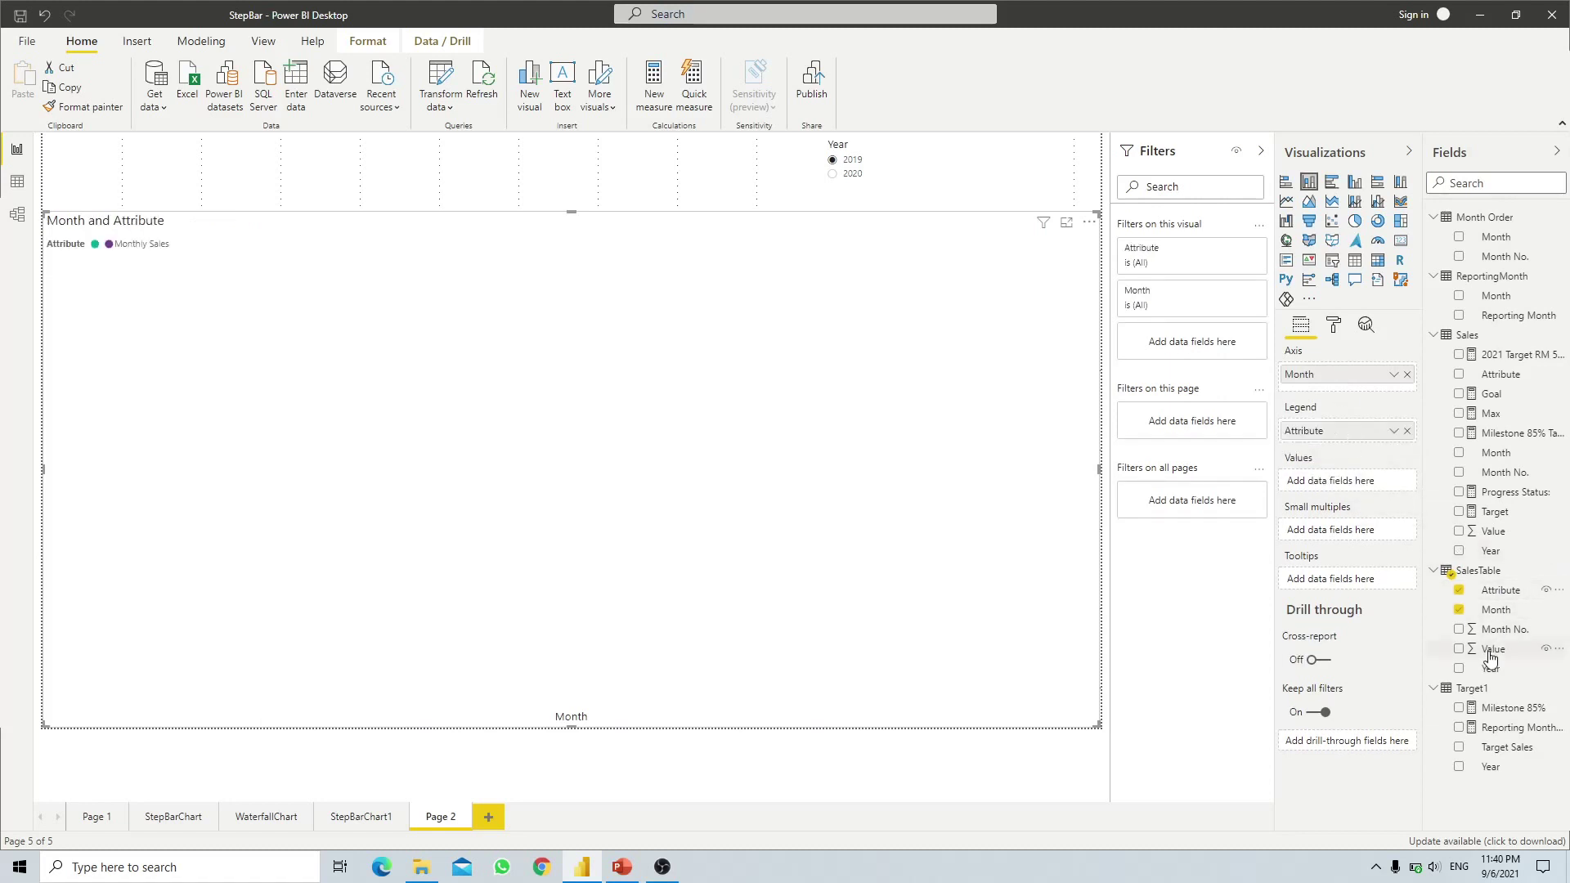
pyautogui.moveTo(1493, 649); pyautogui.dragTo(1350, 484)
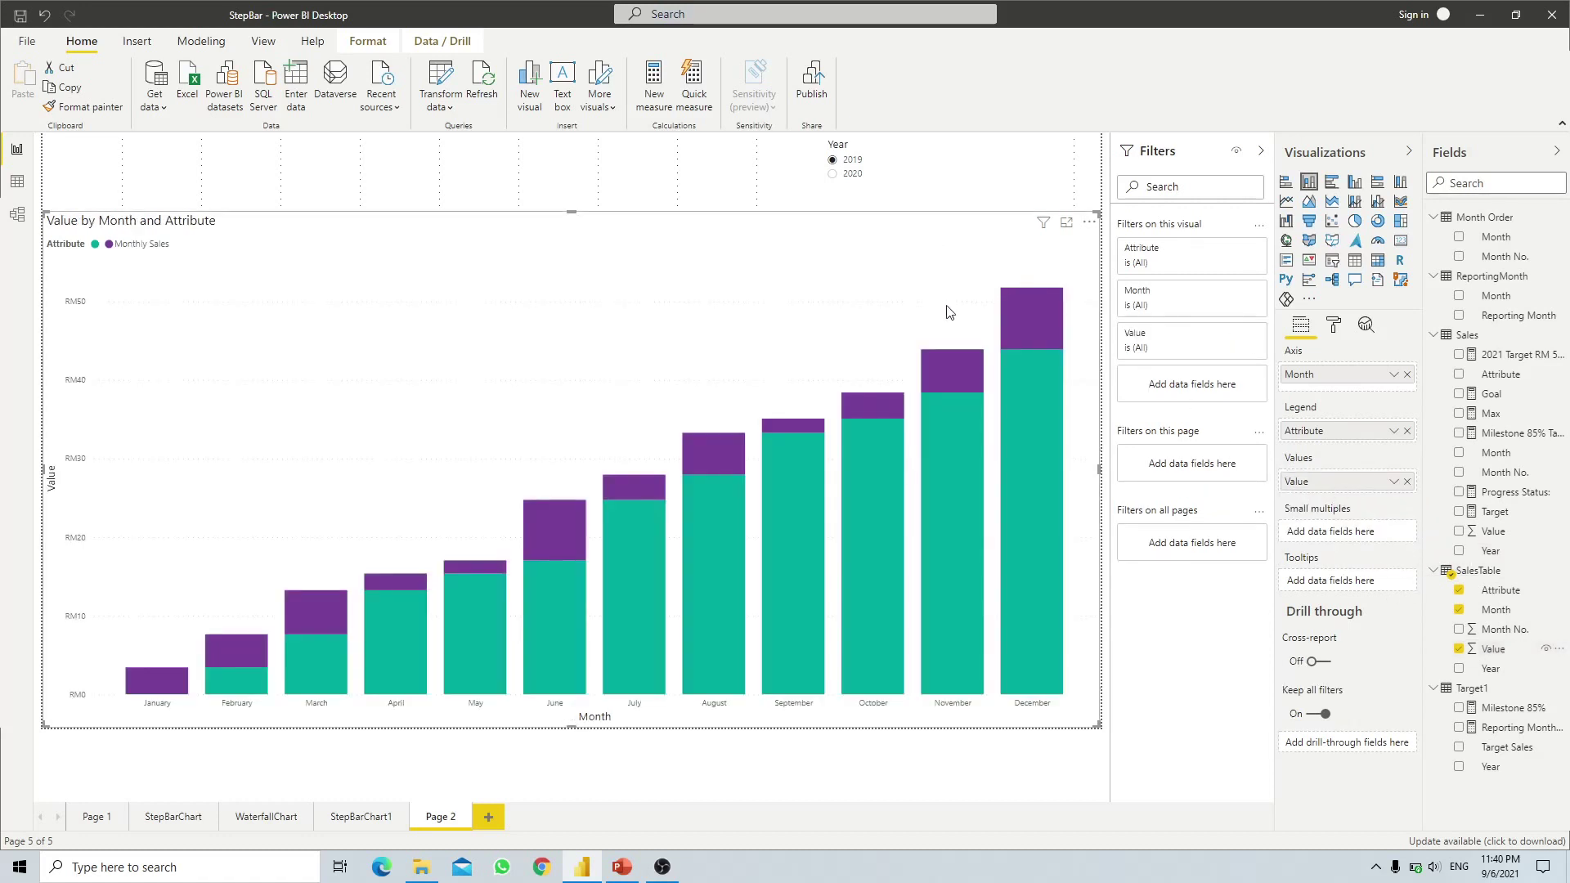
pyautogui.moveTo(651, 538)
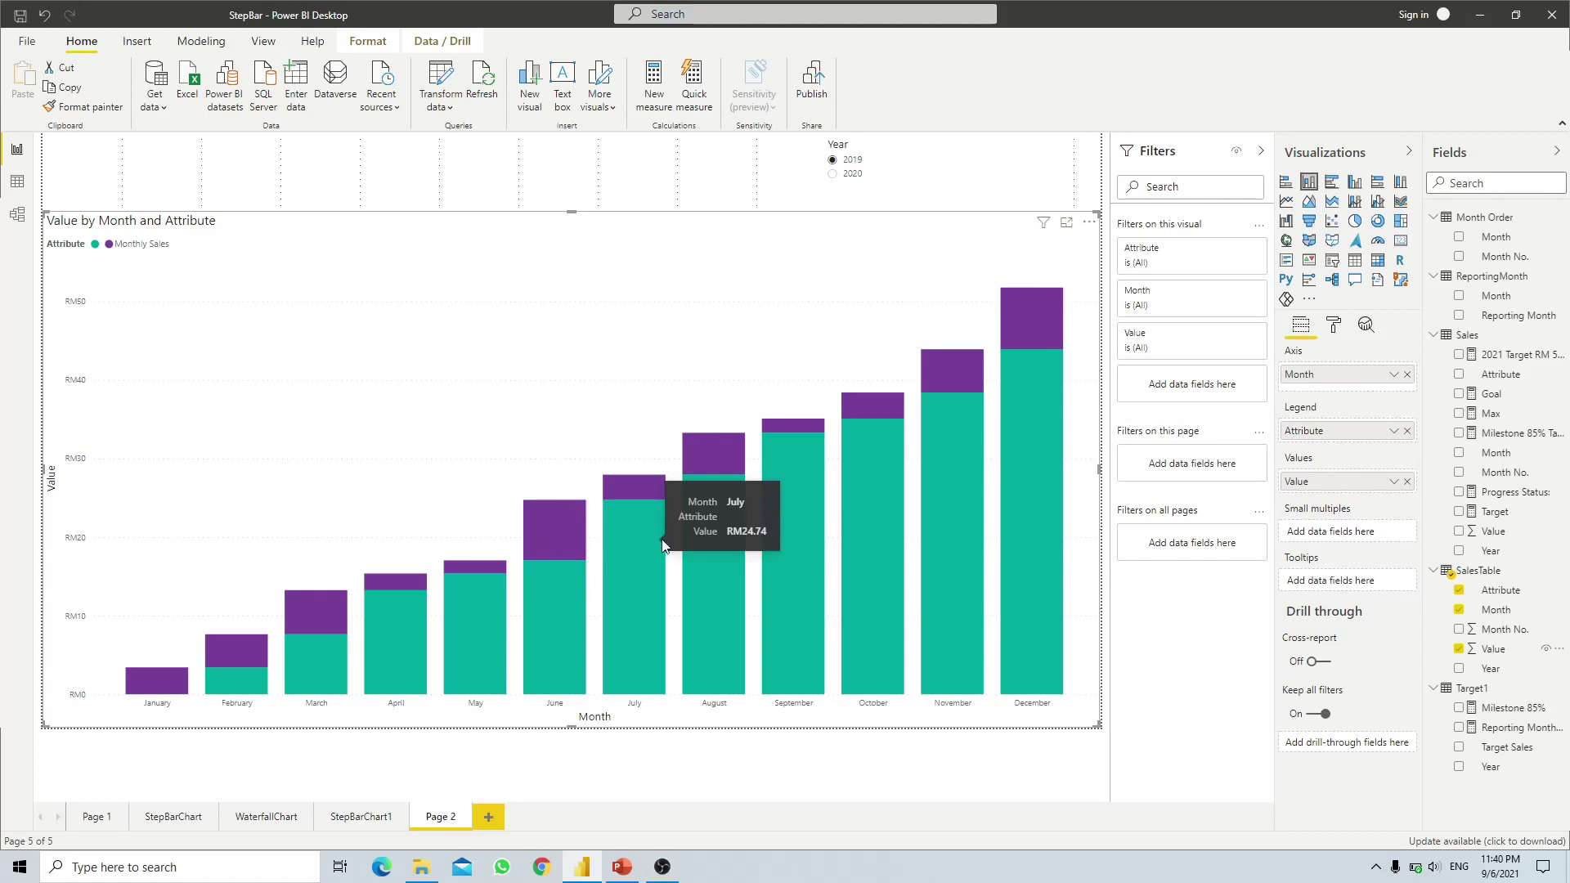
# - Make the base bars white, colour the Monthly Sales bars teal, and turn on data labels
pyautogui.click(1334, 324)
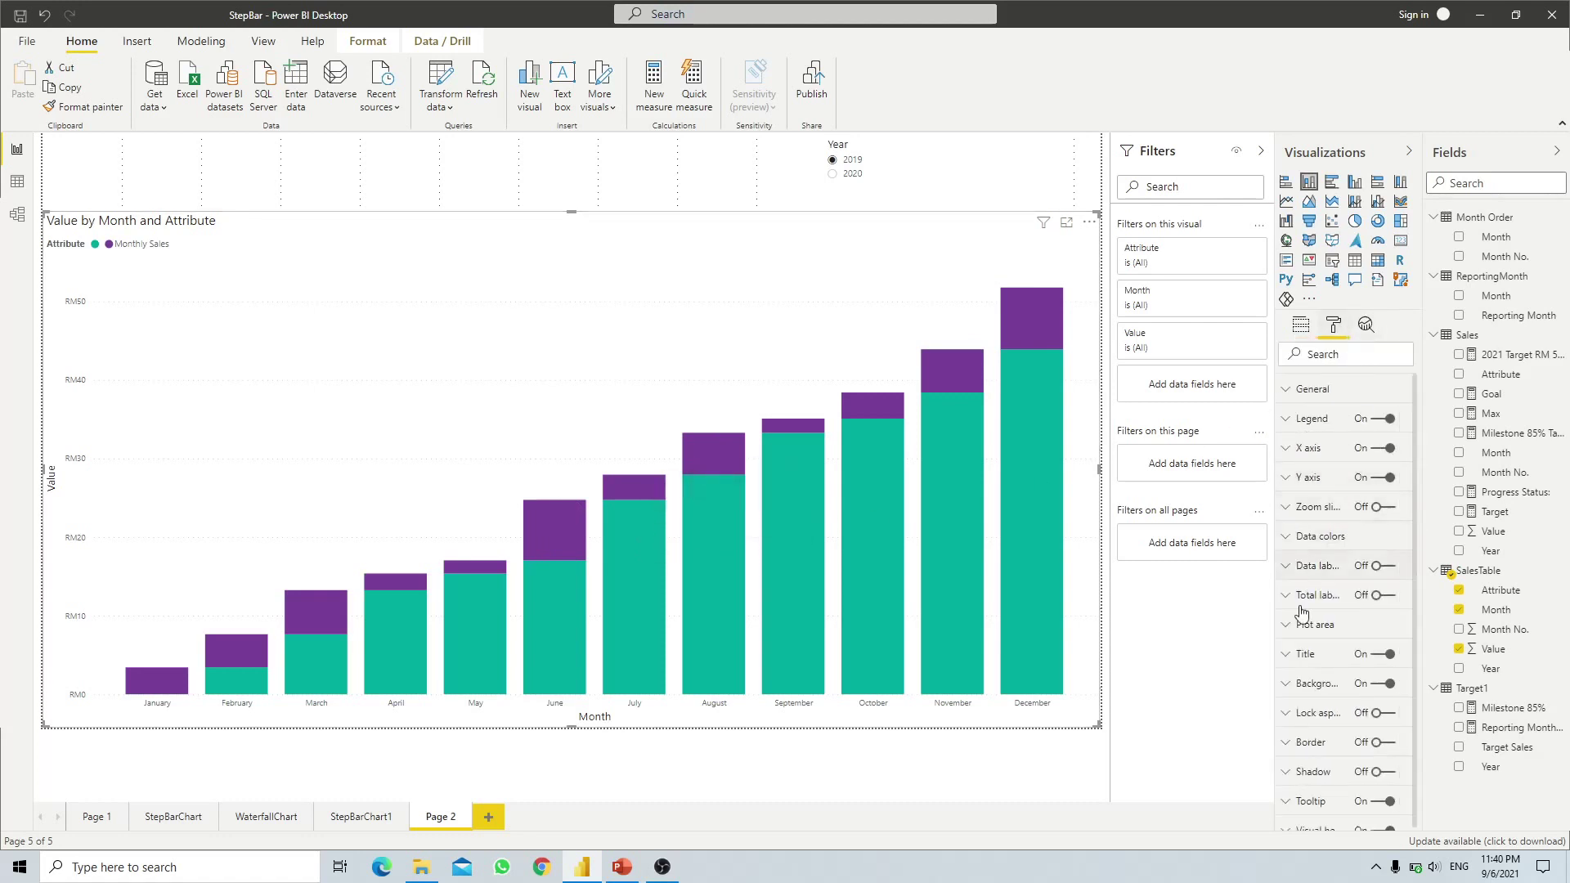
pyautogui.click(1293, 541)
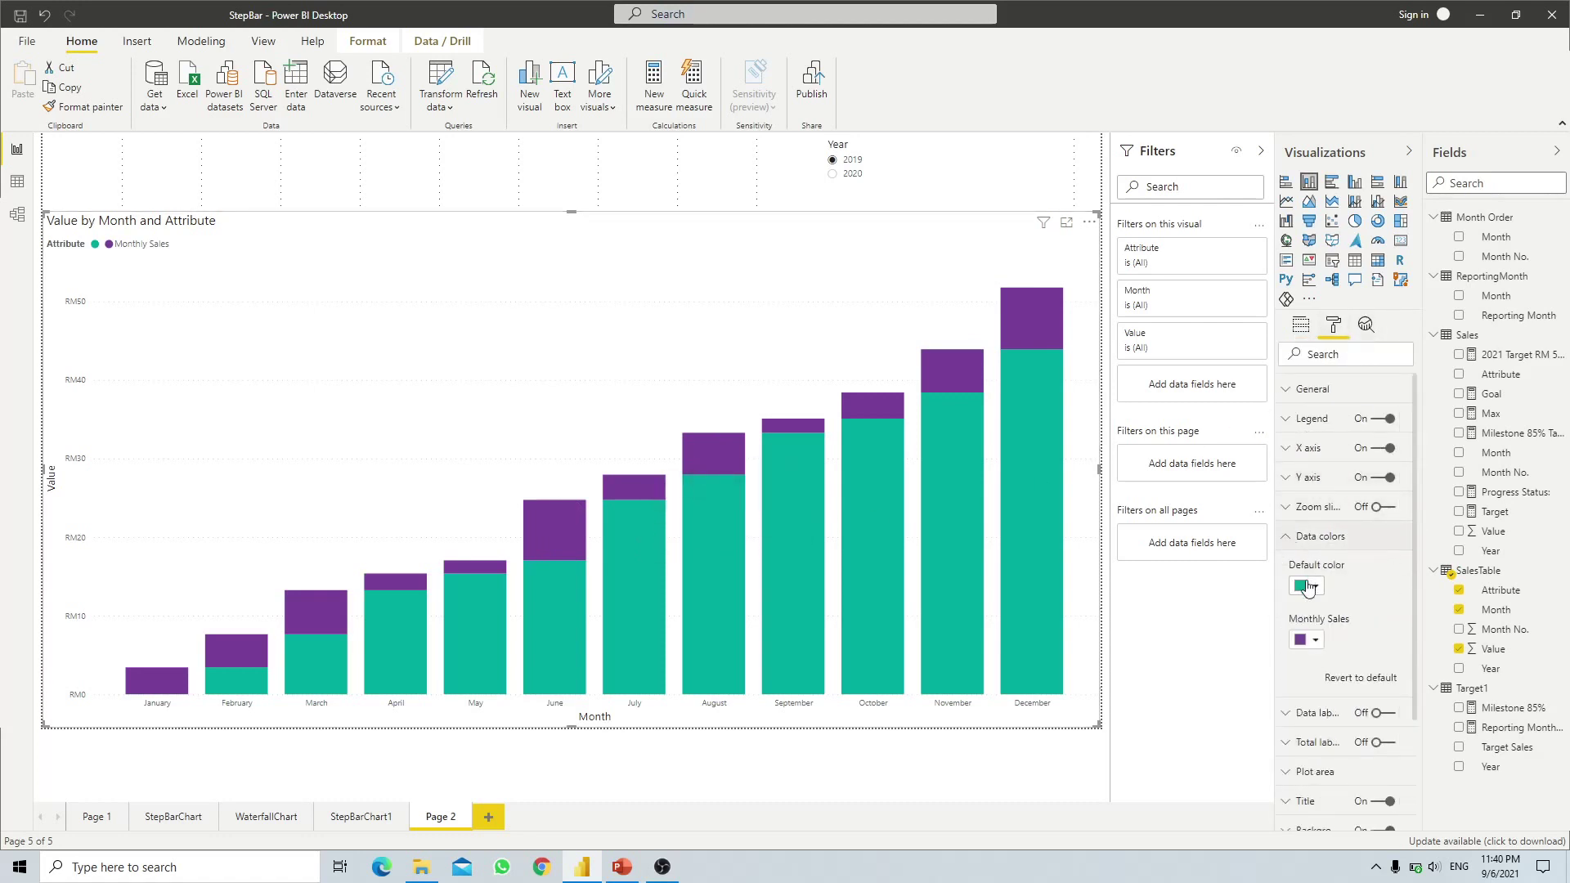
pyautogui.click(1315, 643)
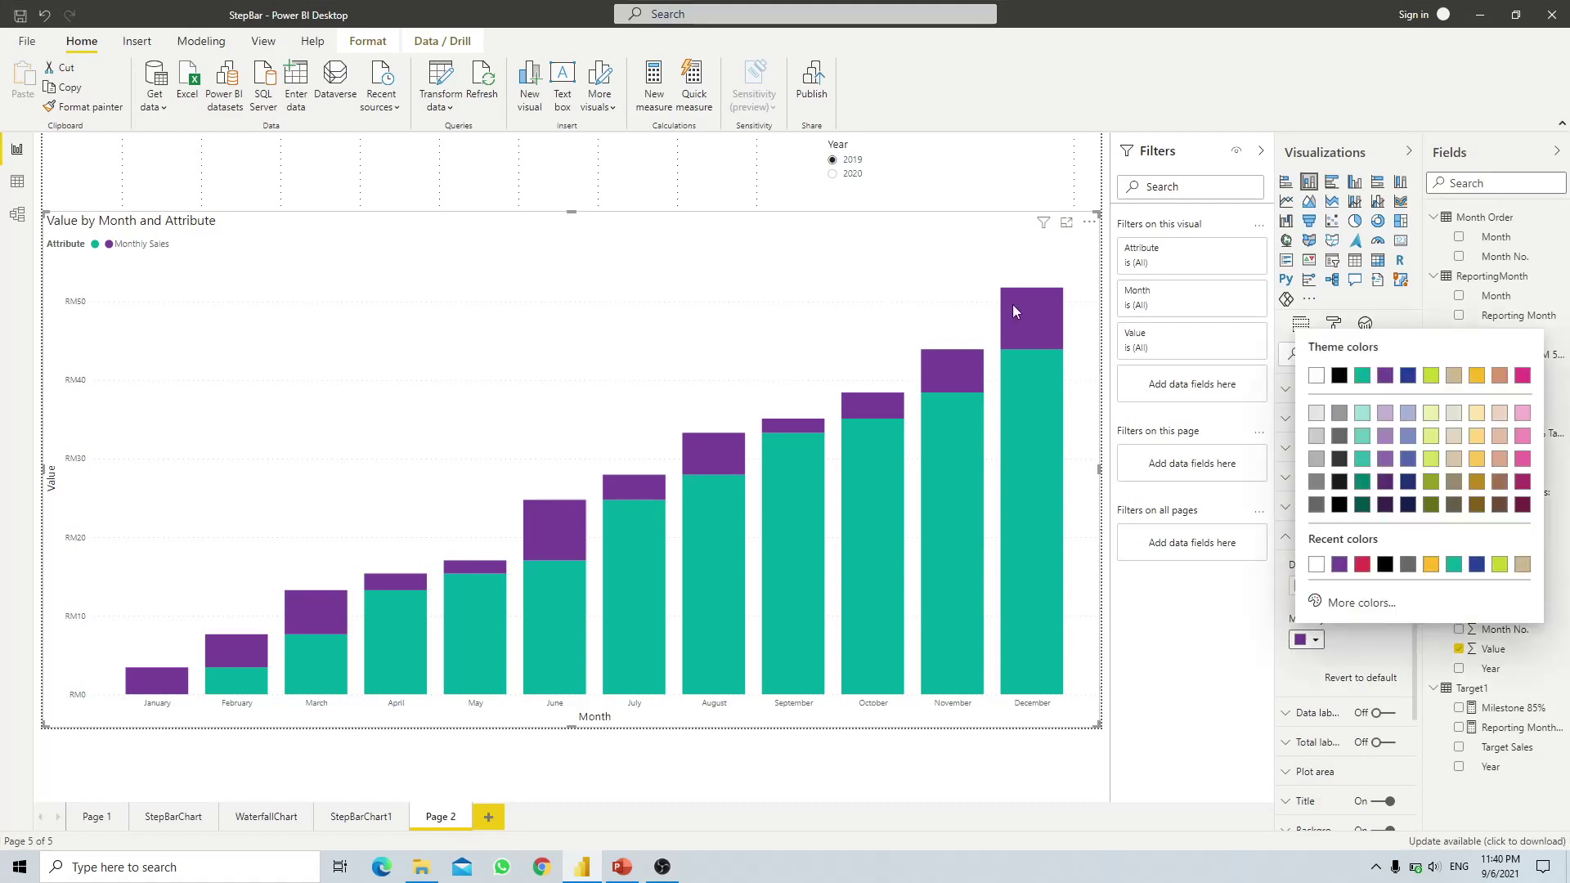
pyautogui.click(1315, 377)
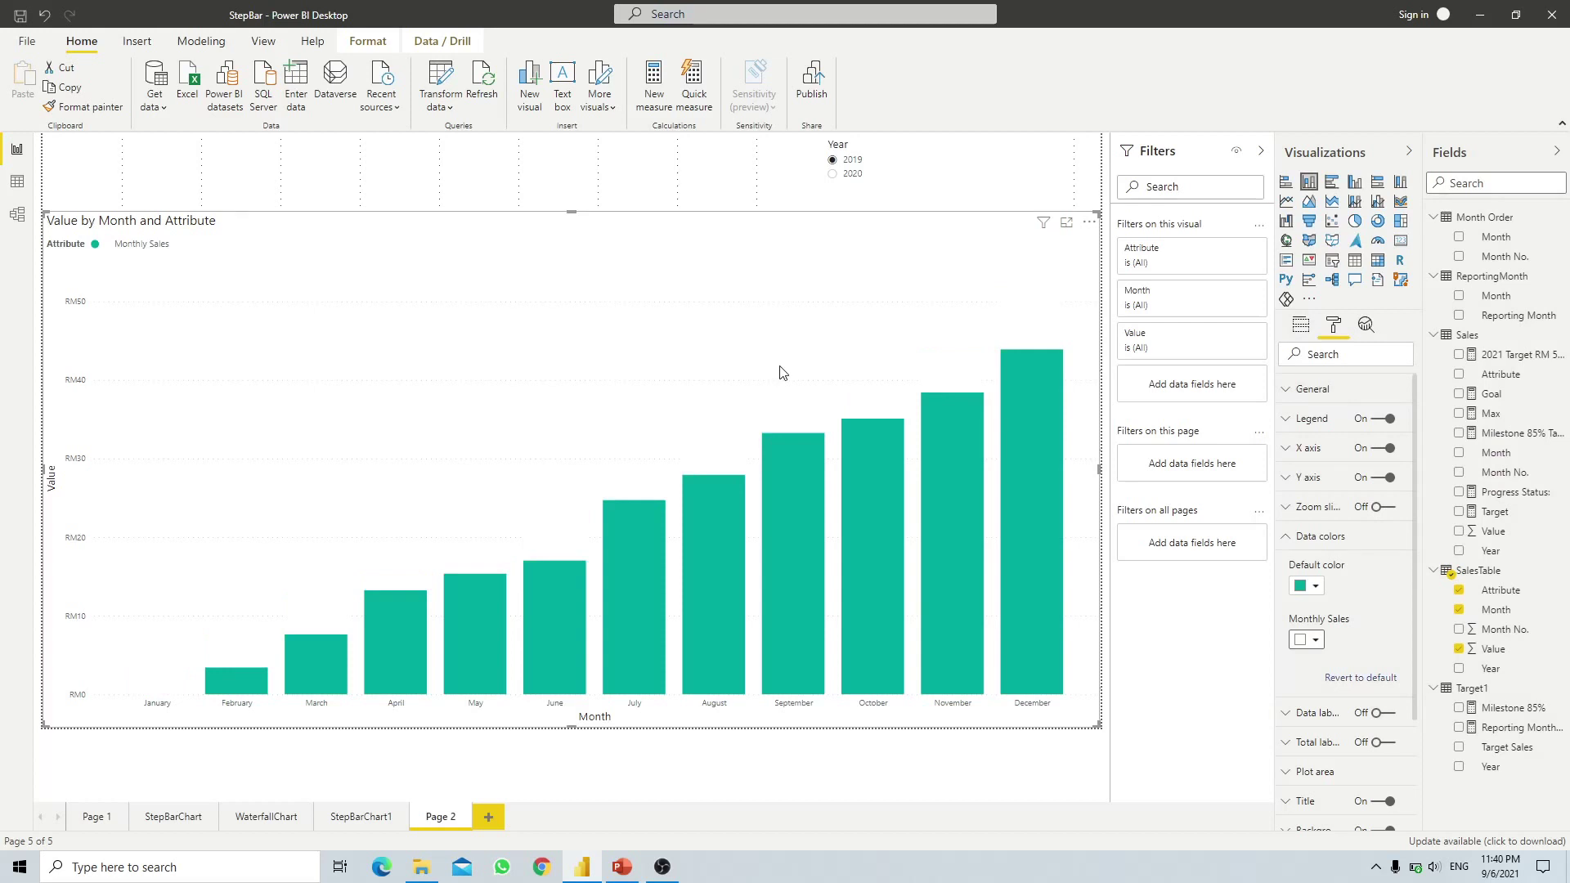
pyautogui.click(1314, 588)
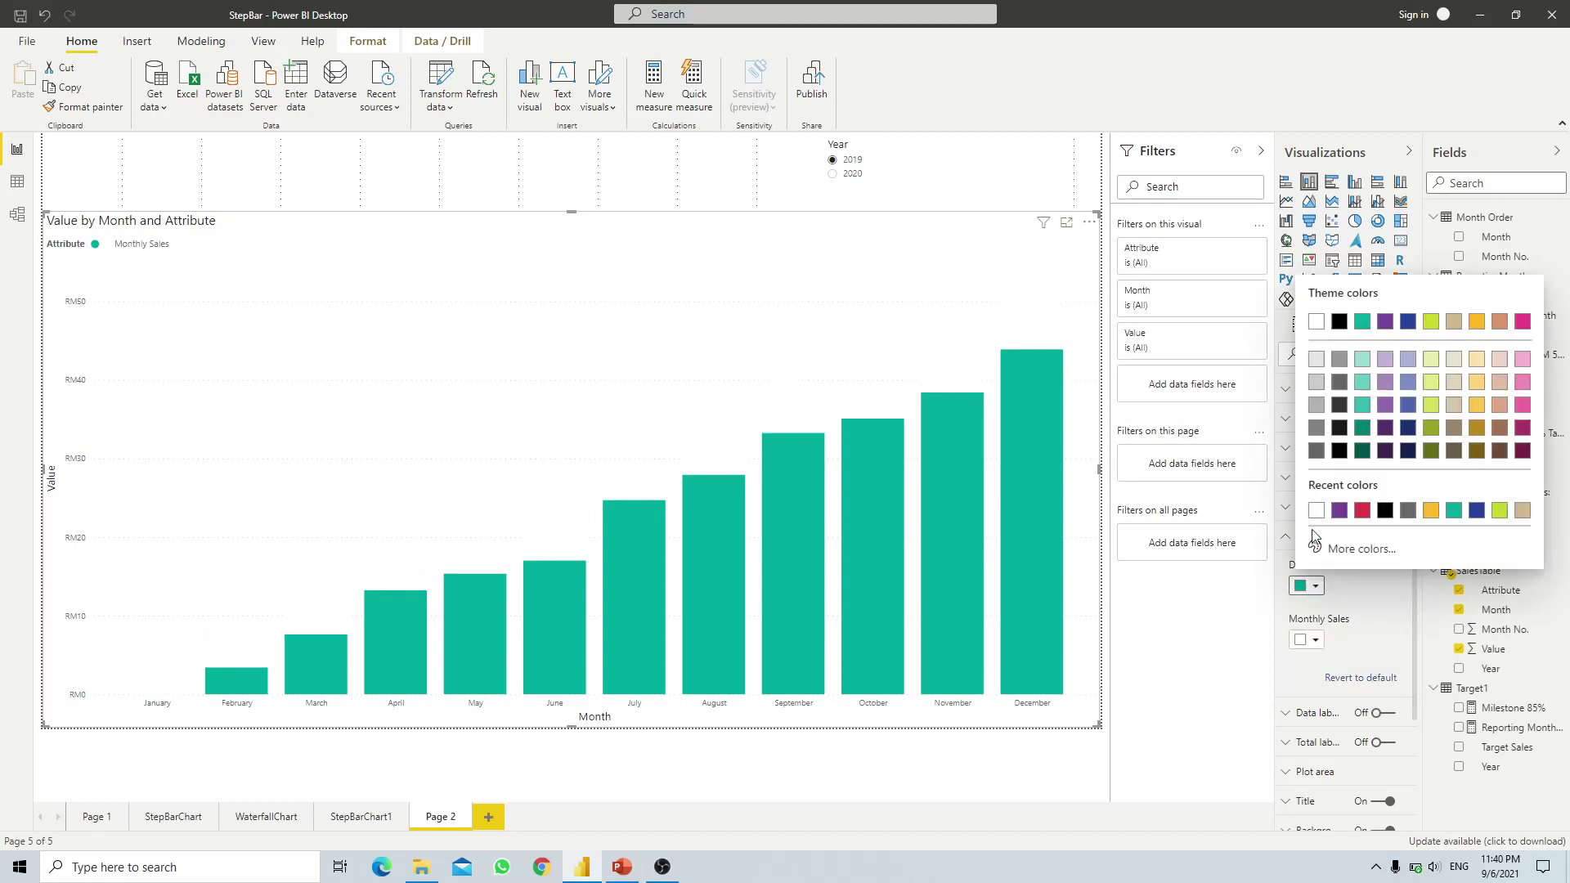
pyautogui.click(1319, 512)
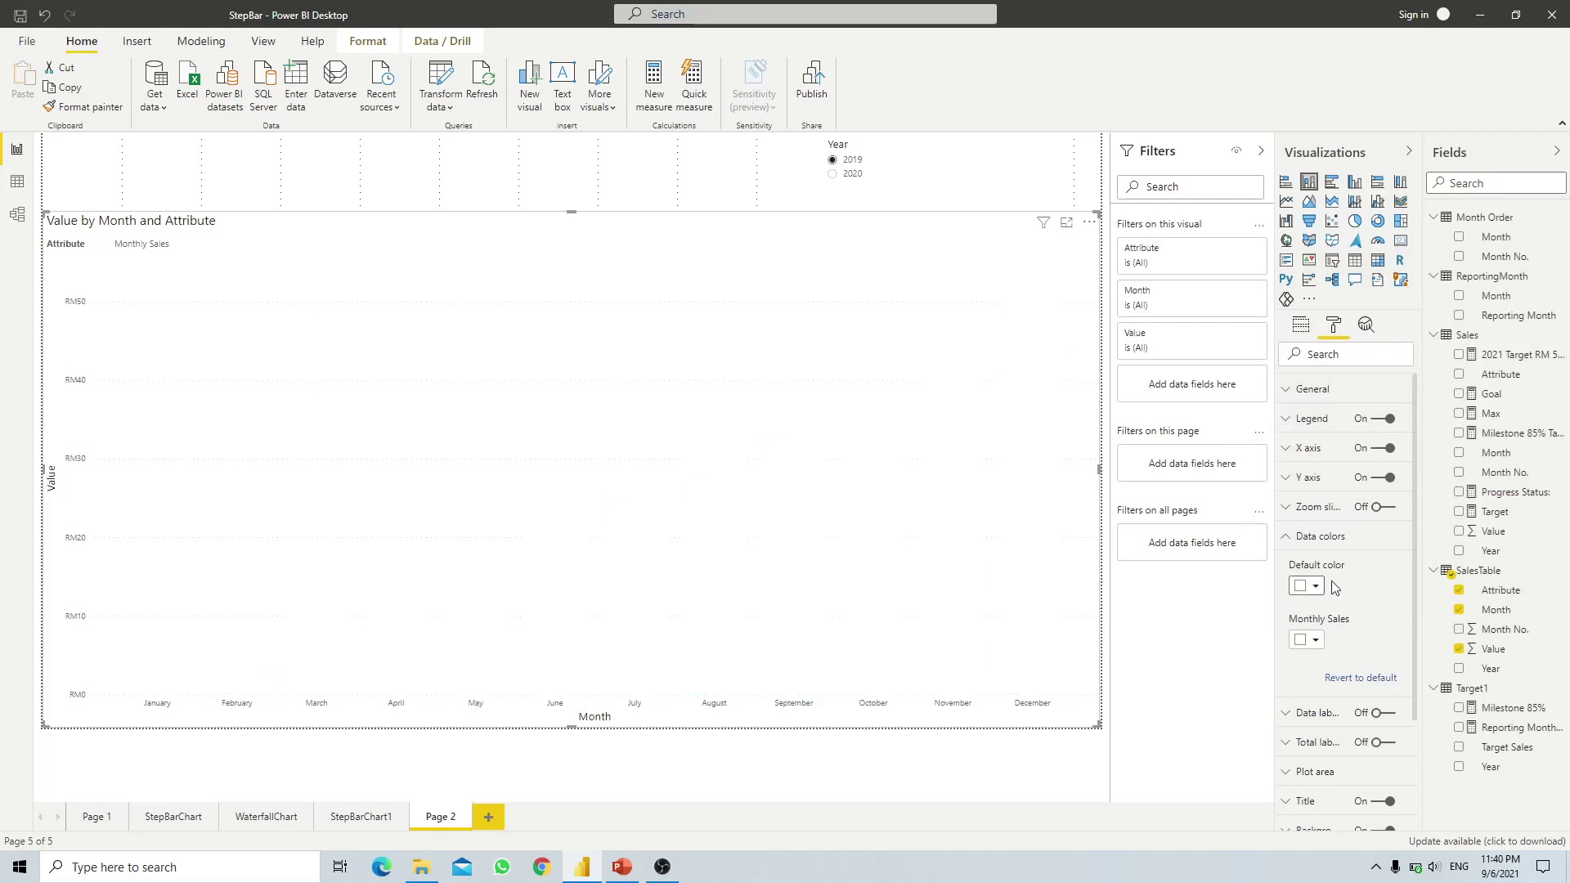
pyautogui.click(1317, 642)
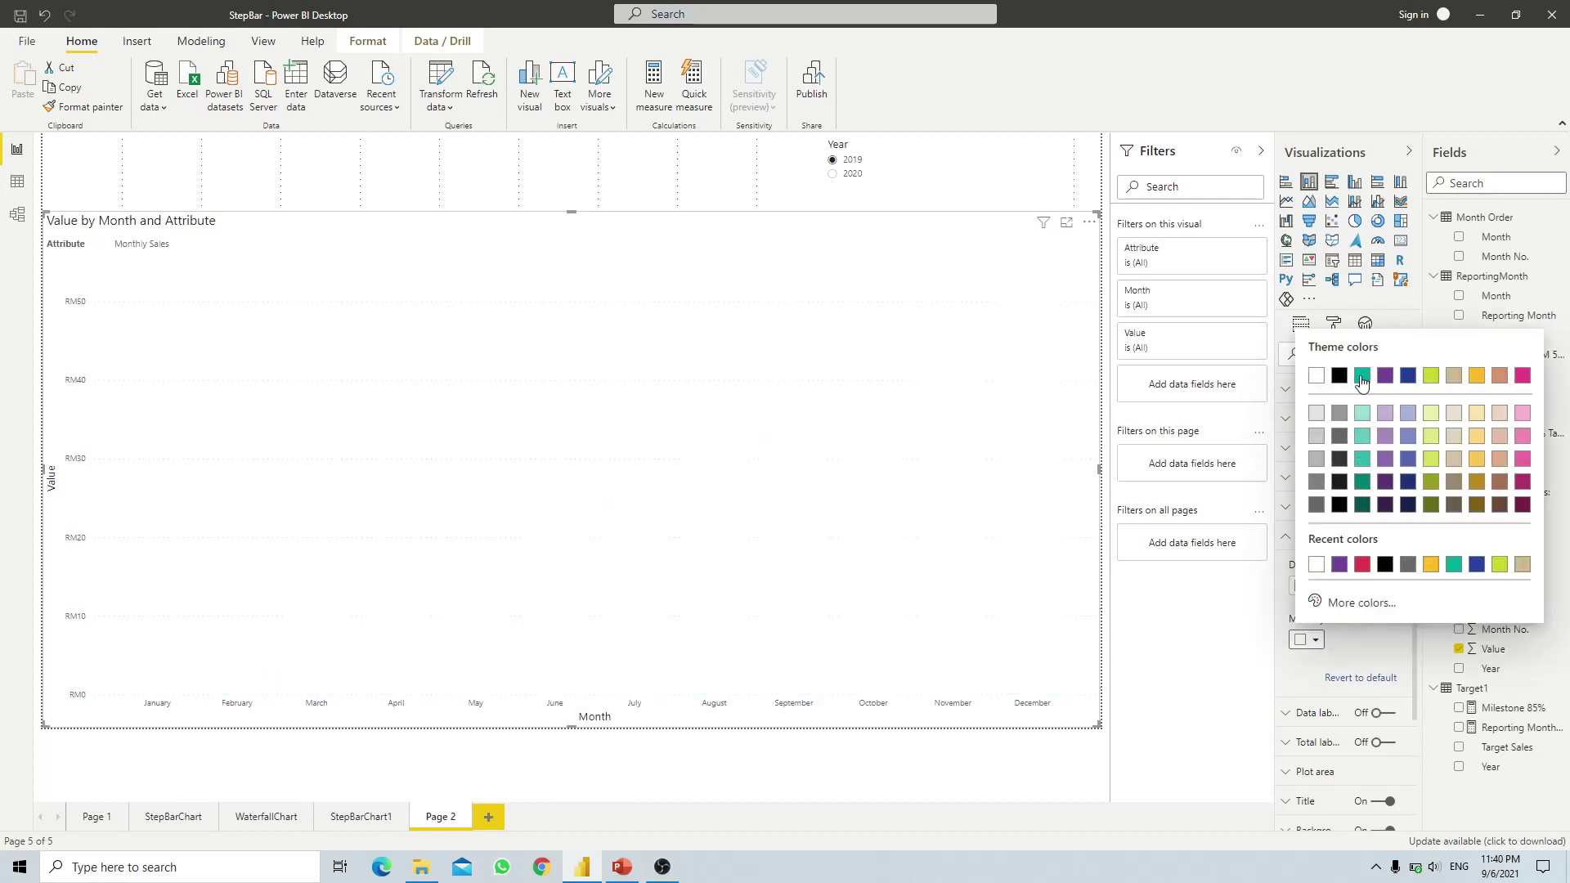
pyautogui.click(1362, 378)
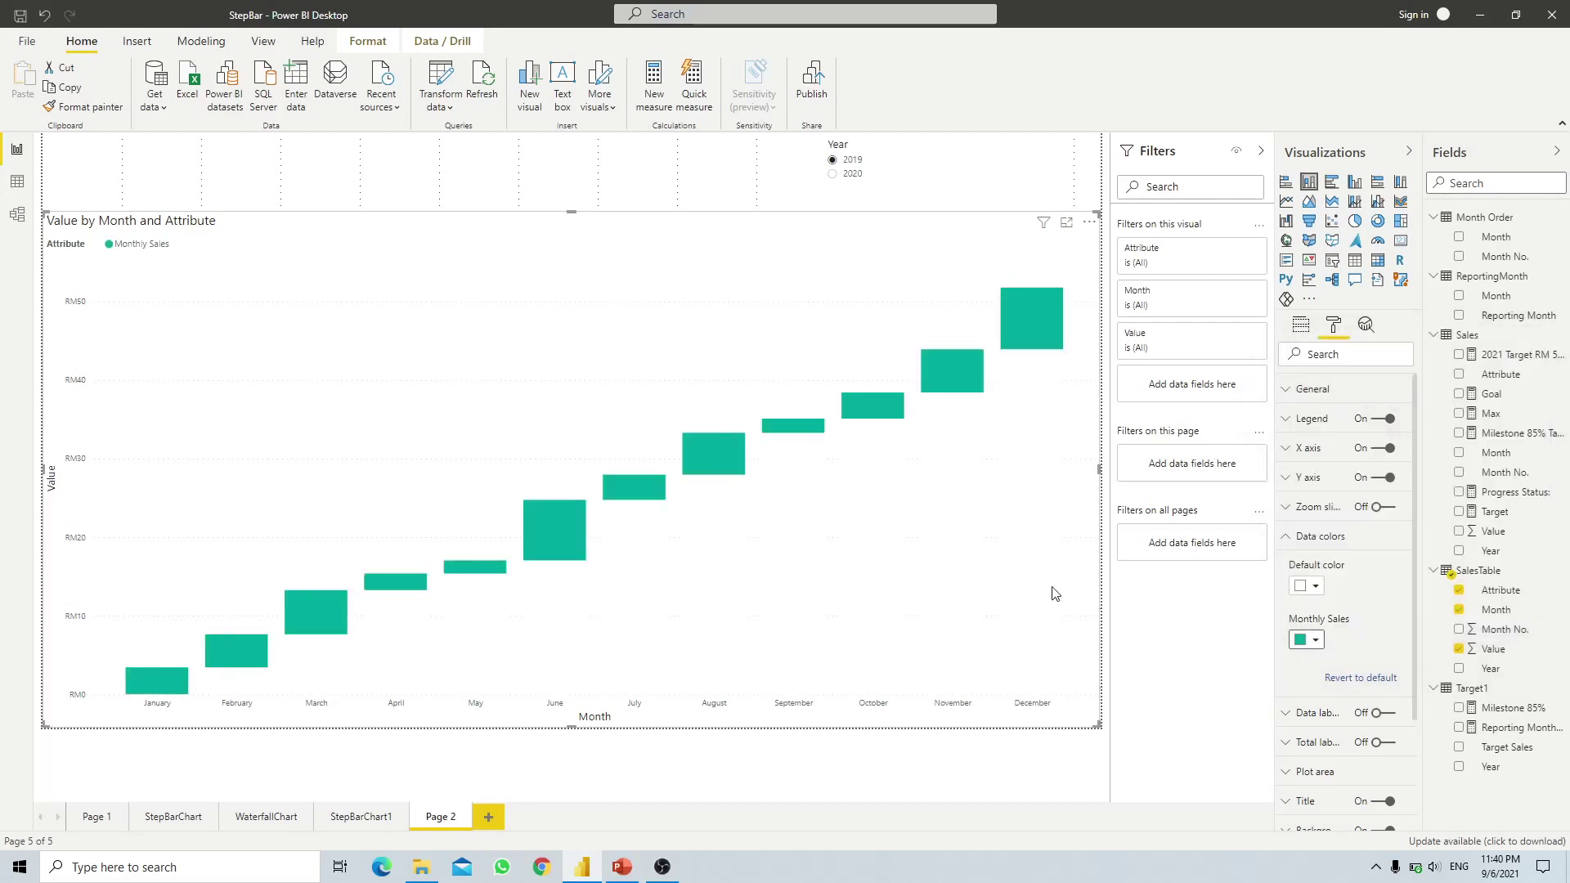
pyautogui.click(1290, 540)
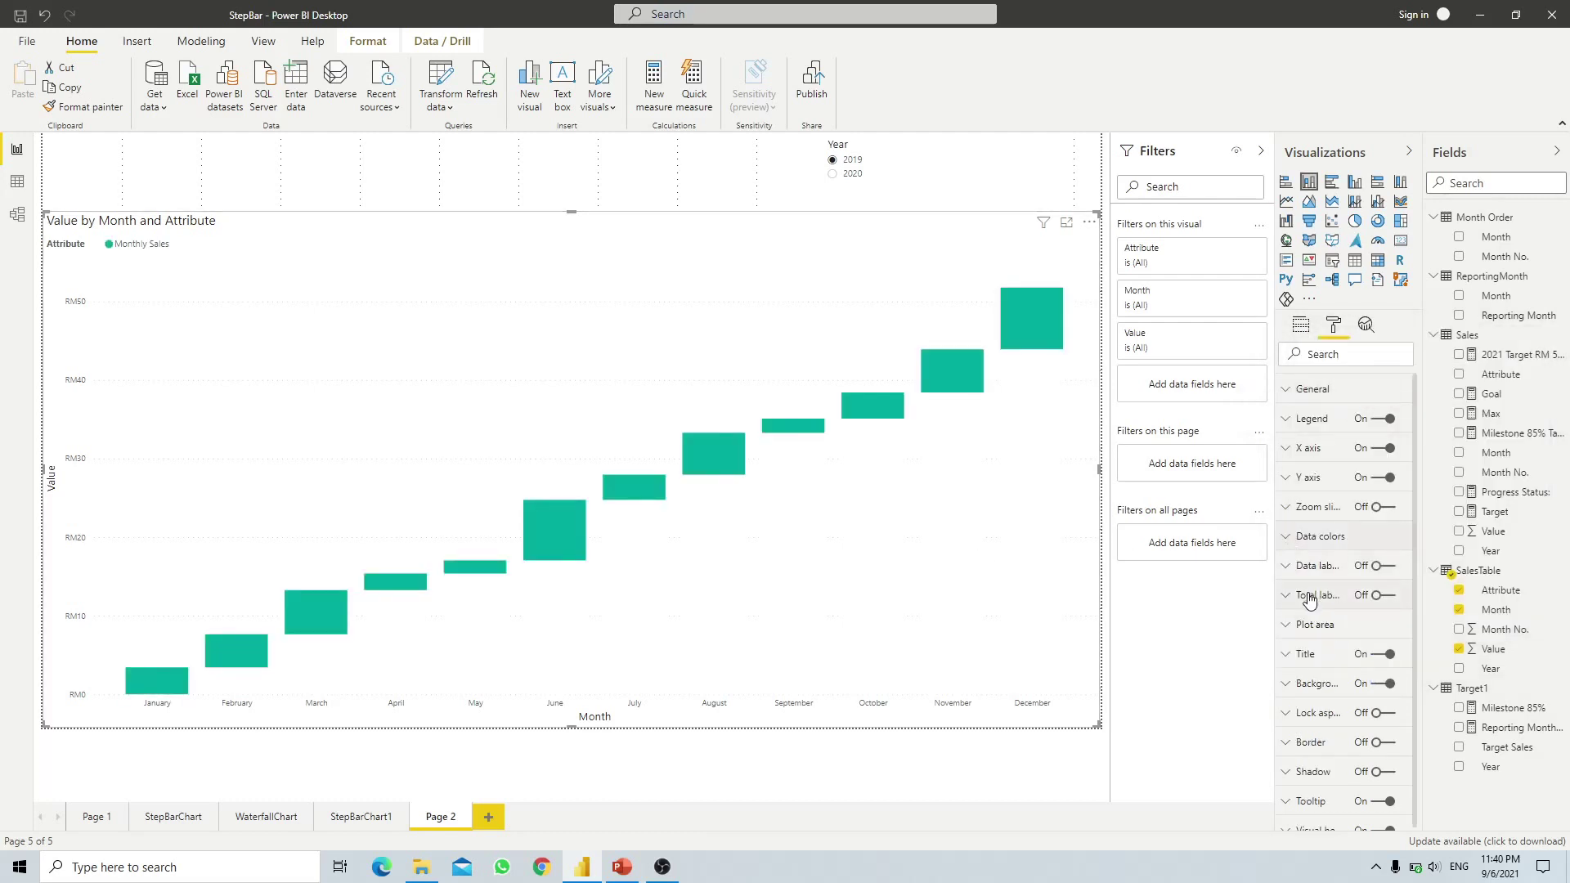
pyautogui.click(1379, 568)
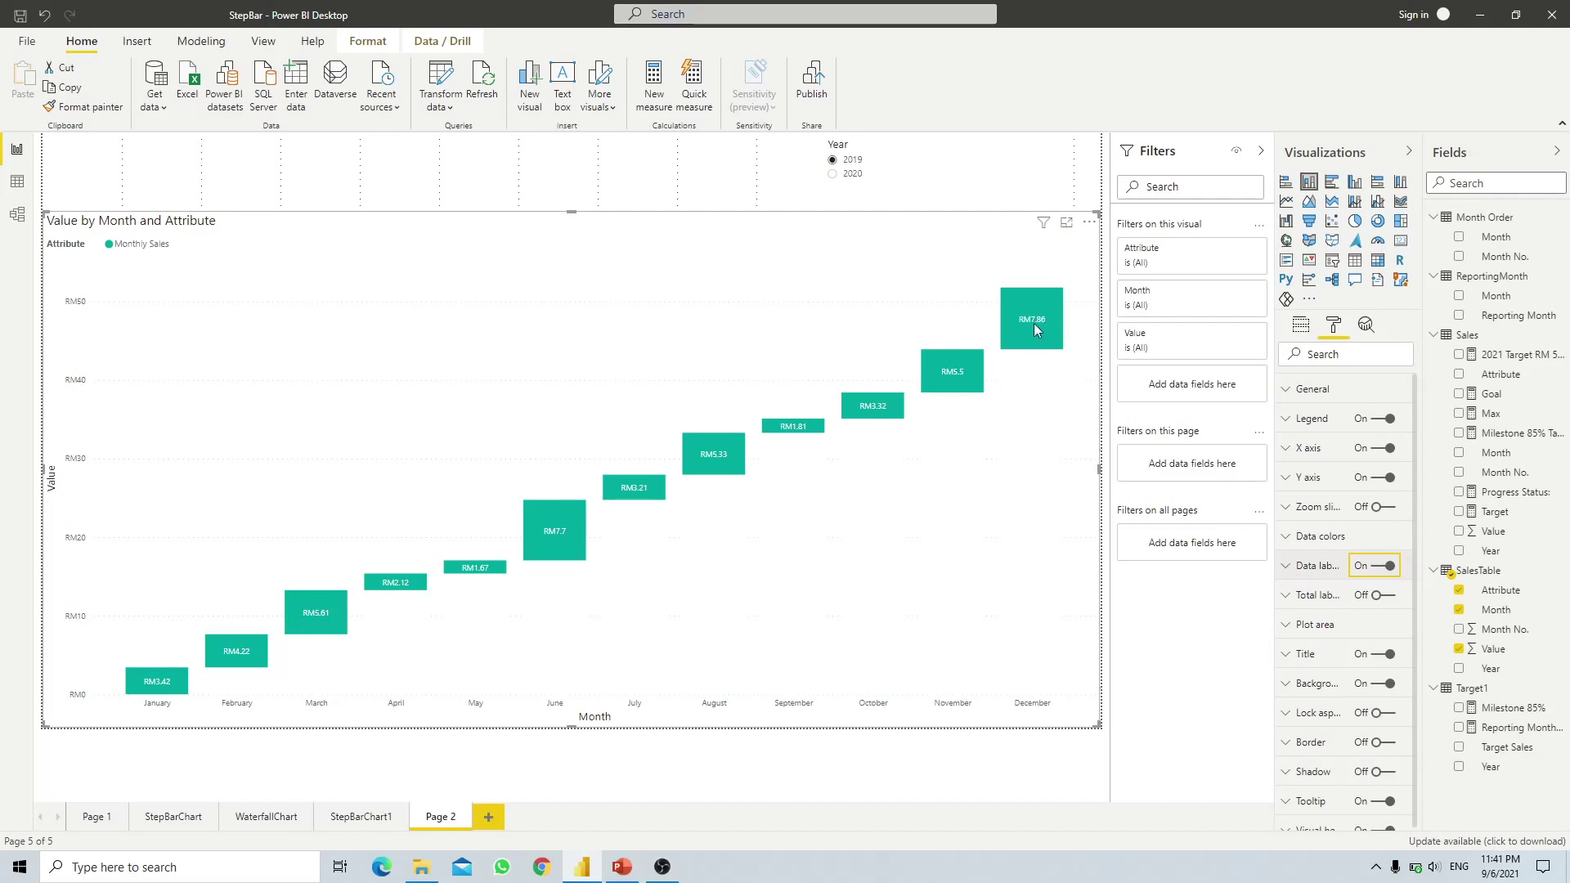
# - Format SalesTable's Value column as Decimal number in Data view, then return to the report
pyautogui.click(19, 185)
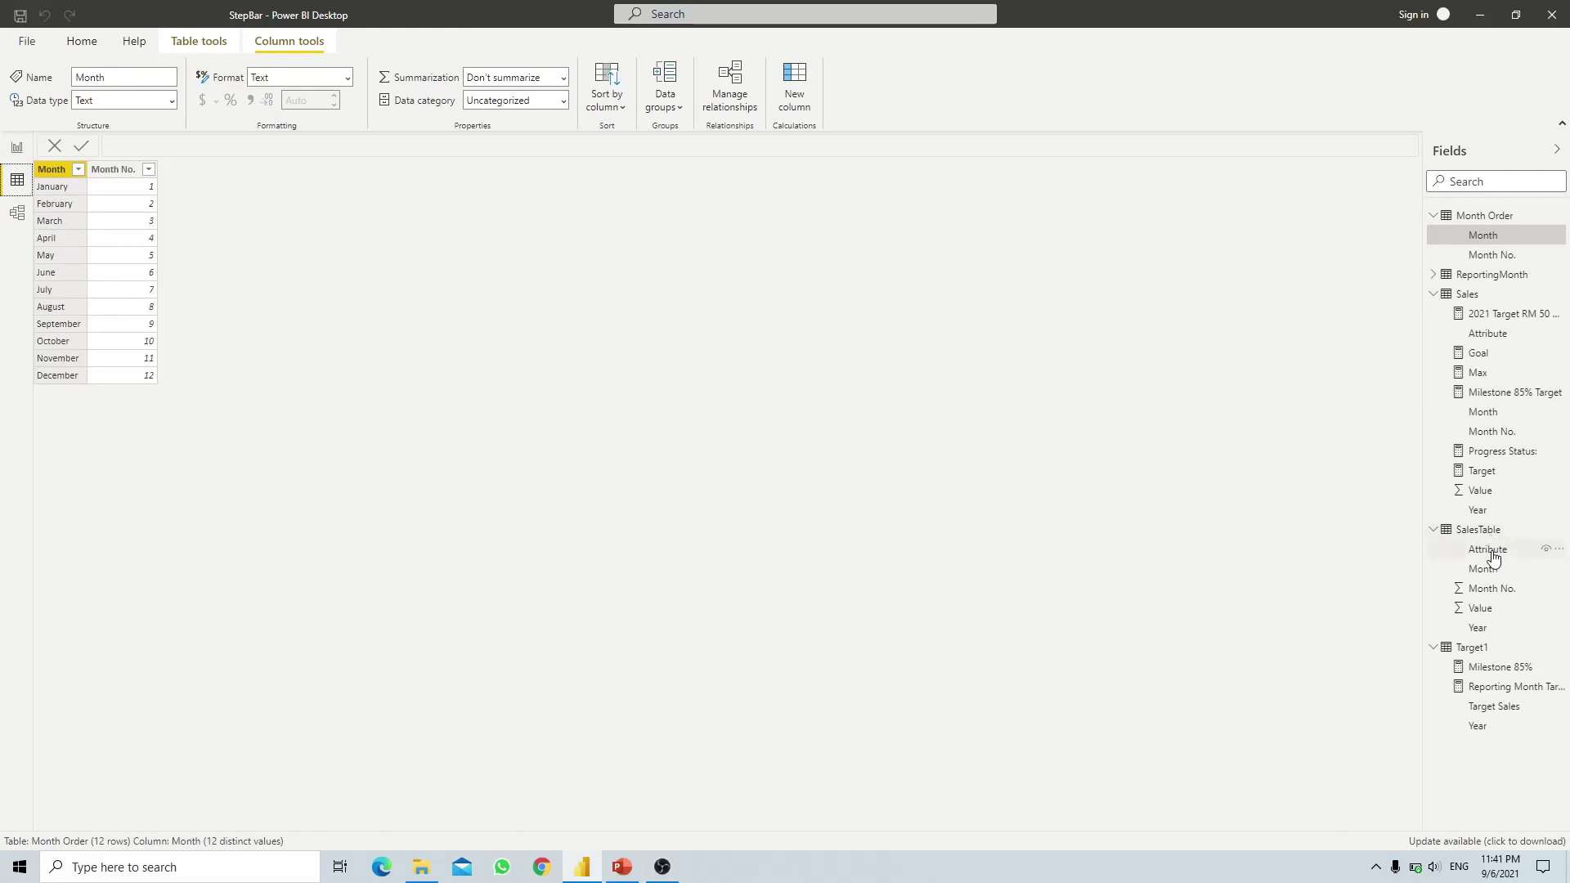
pyautogui.click(1482, 607)
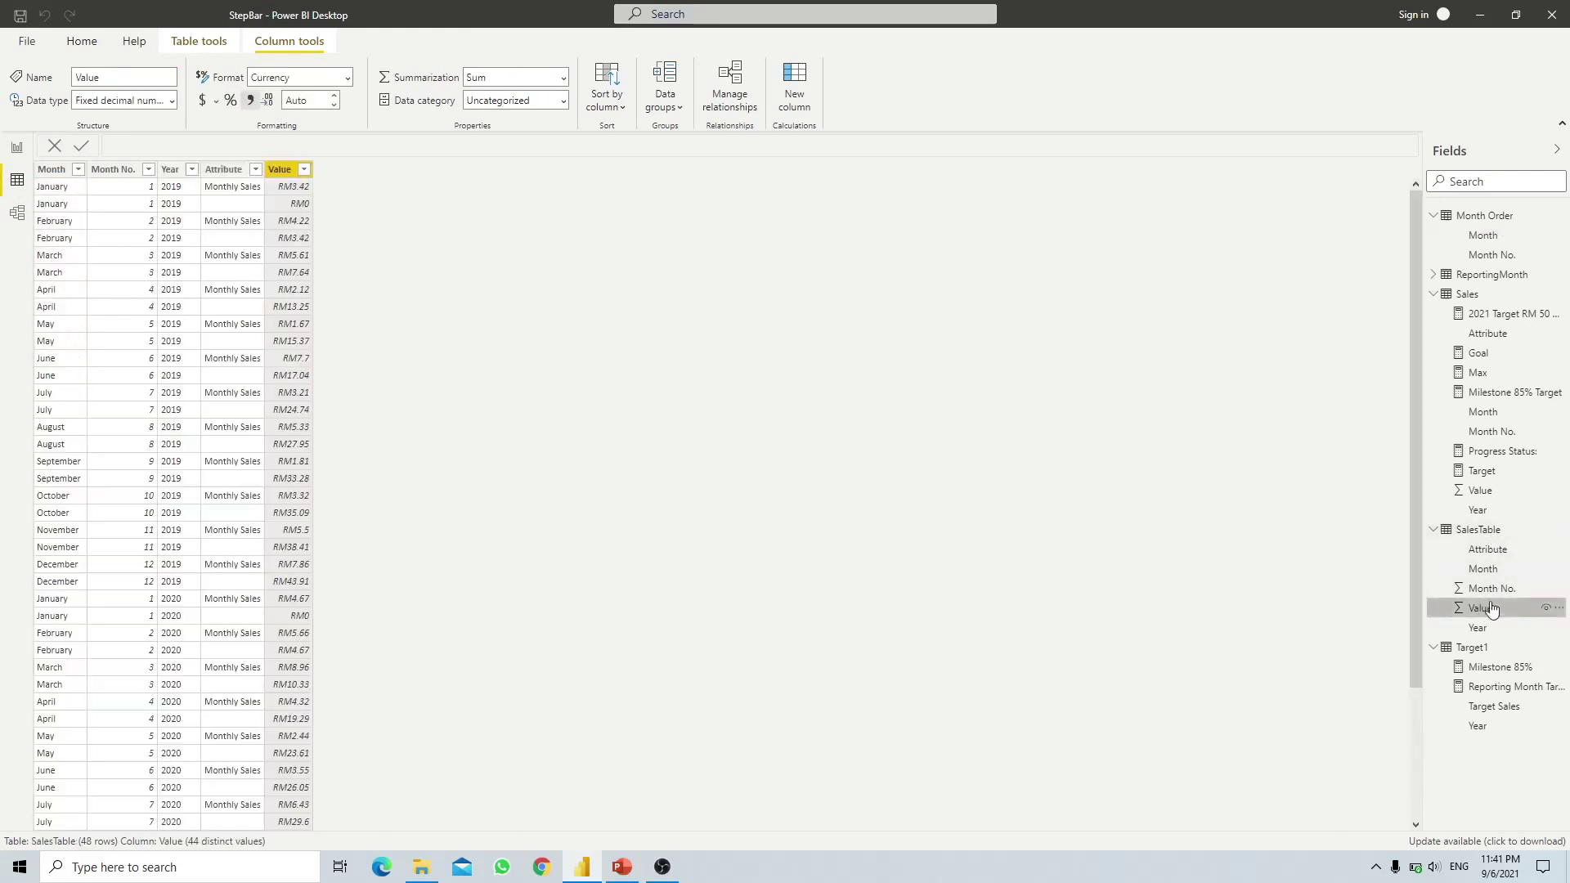
pyautogui.click(348, 76)
pyautogui.click(309, 149)
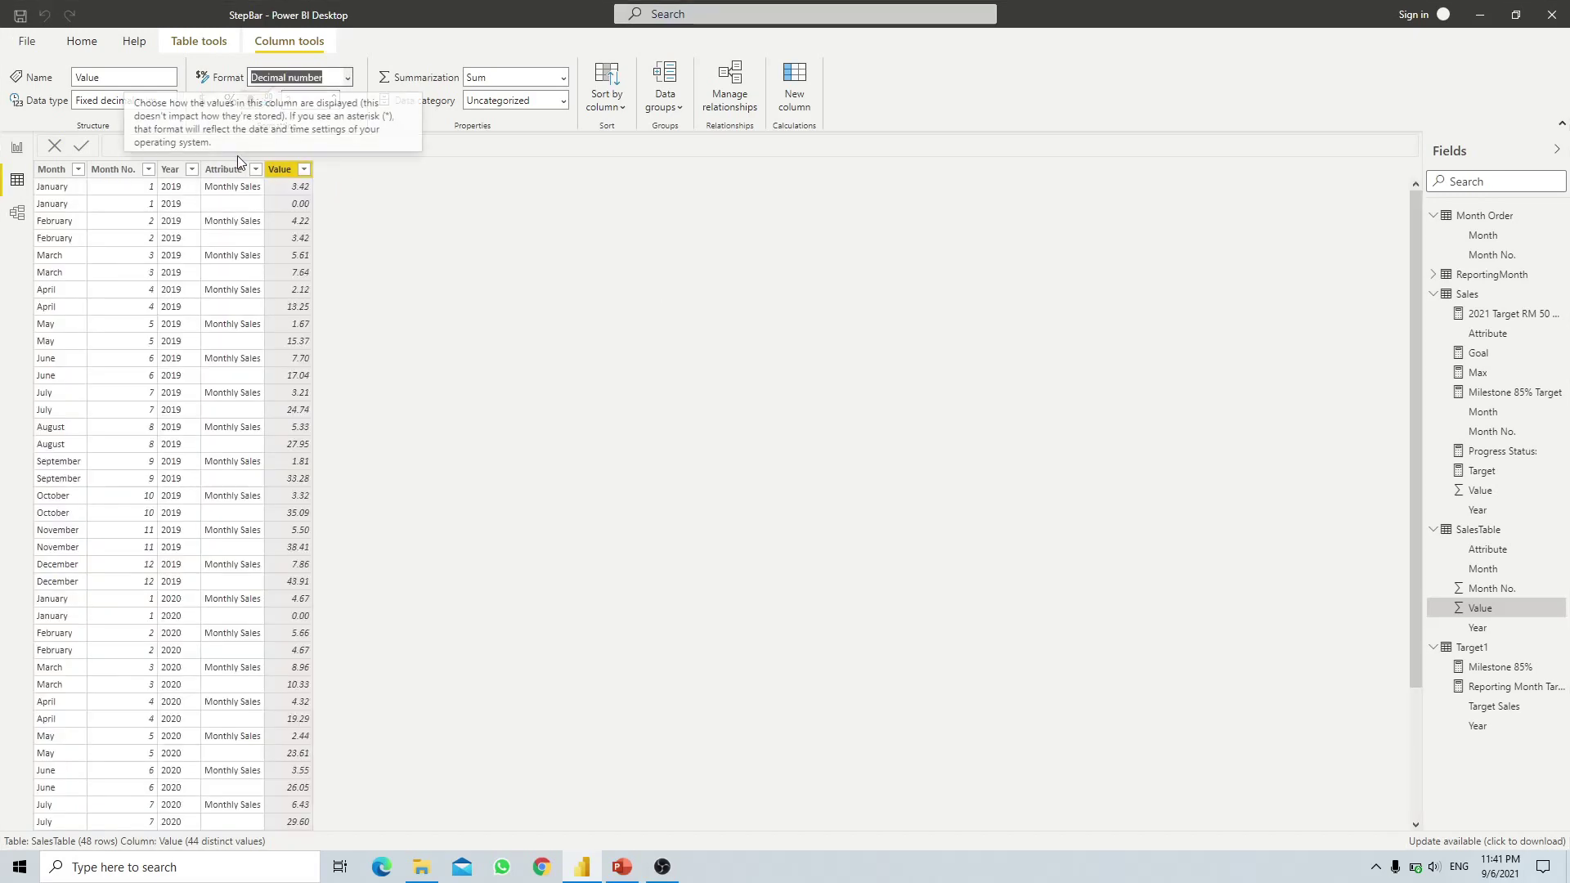
pyautogui.click(18, 148)
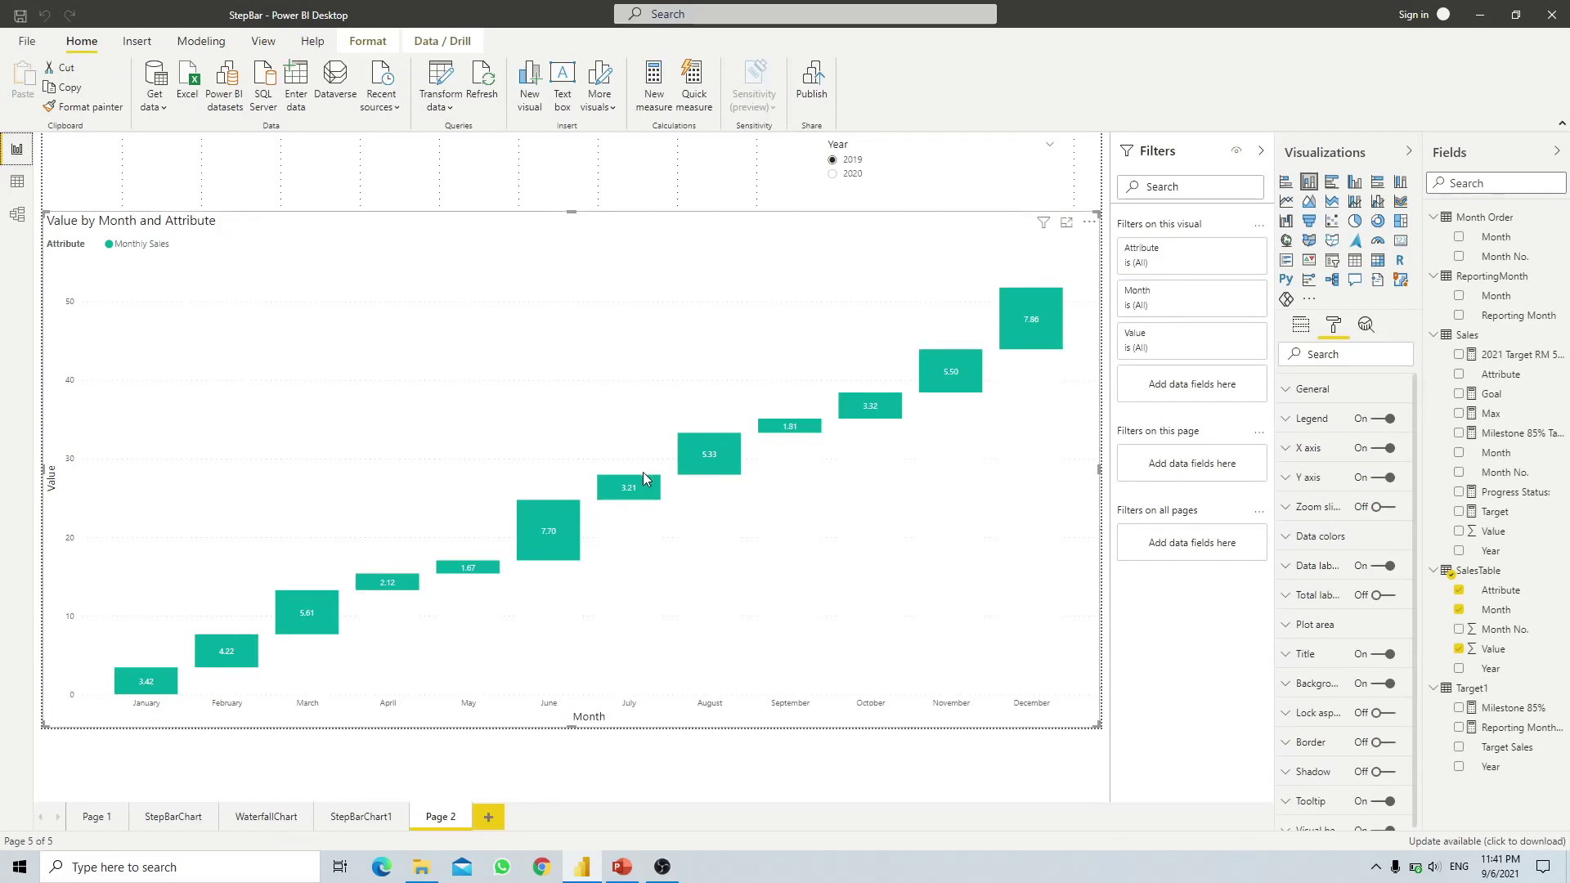
# - Turn on Total labels to show running totals above each bar, up to 51.77
pyautogui.moveTo(229, 663)
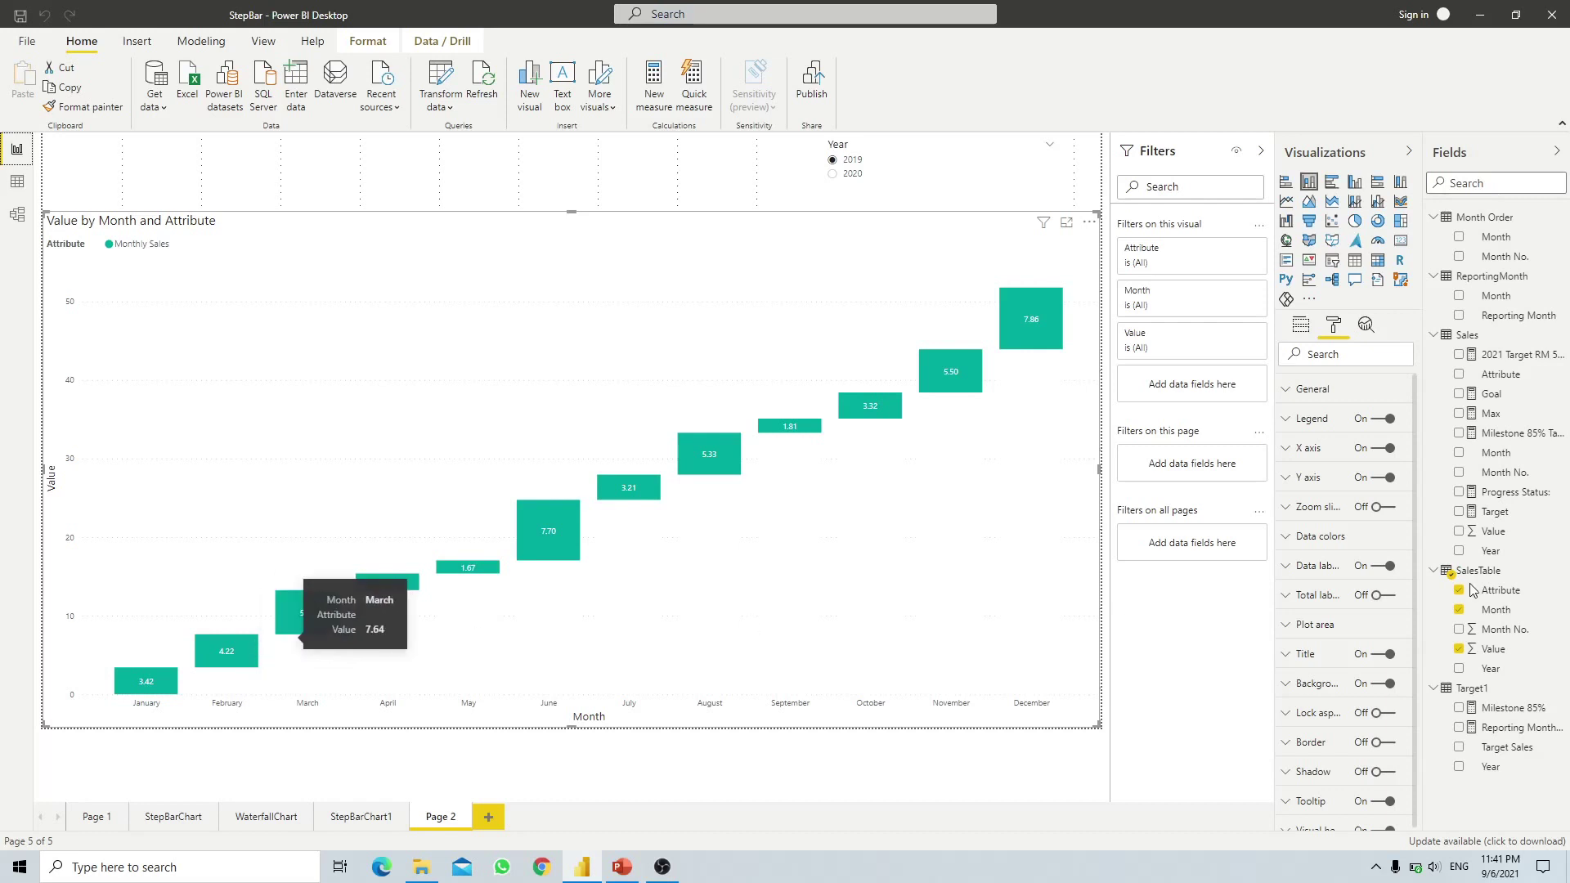
pyautogui.click(1386, 596)
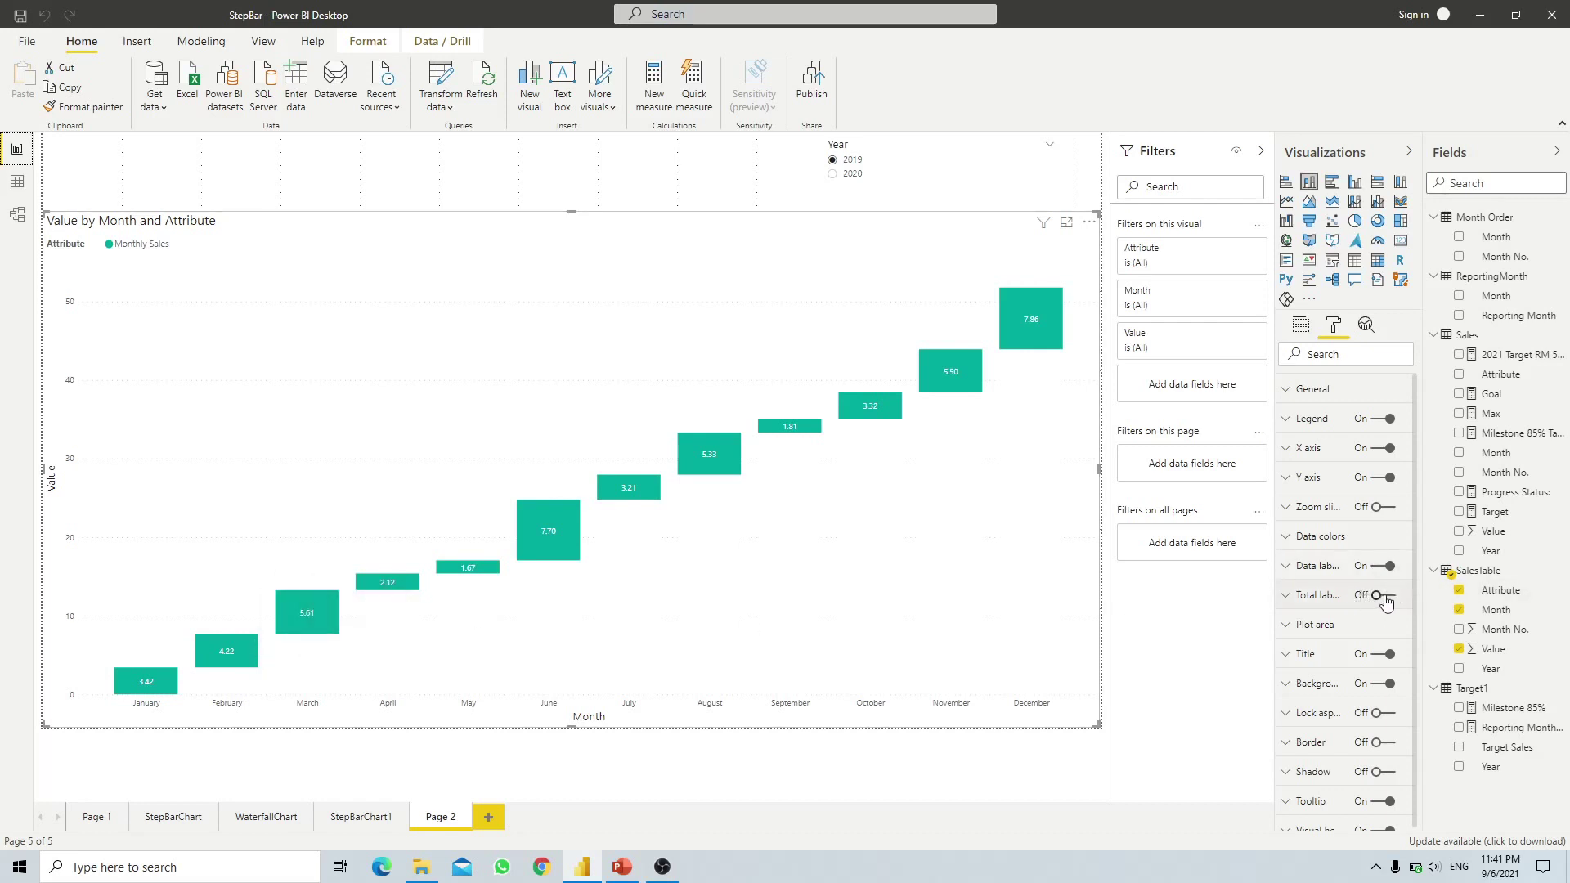